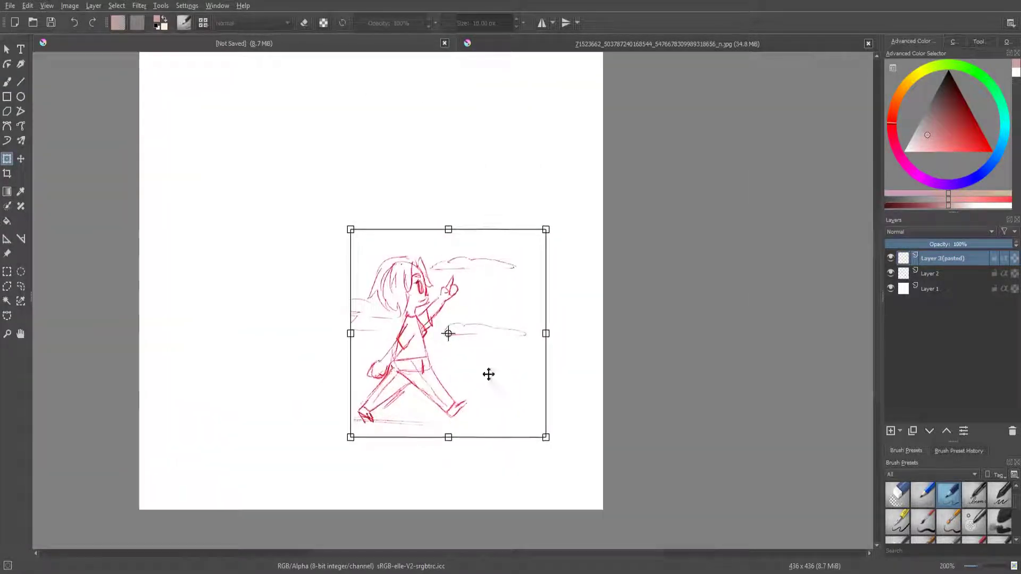
# Step: Reposition the girl sketch and paste a shrunken copy of the cat sketch beside her
pyautogui.moveTo(547, 323); pyautogui.dragTo(572, 360)
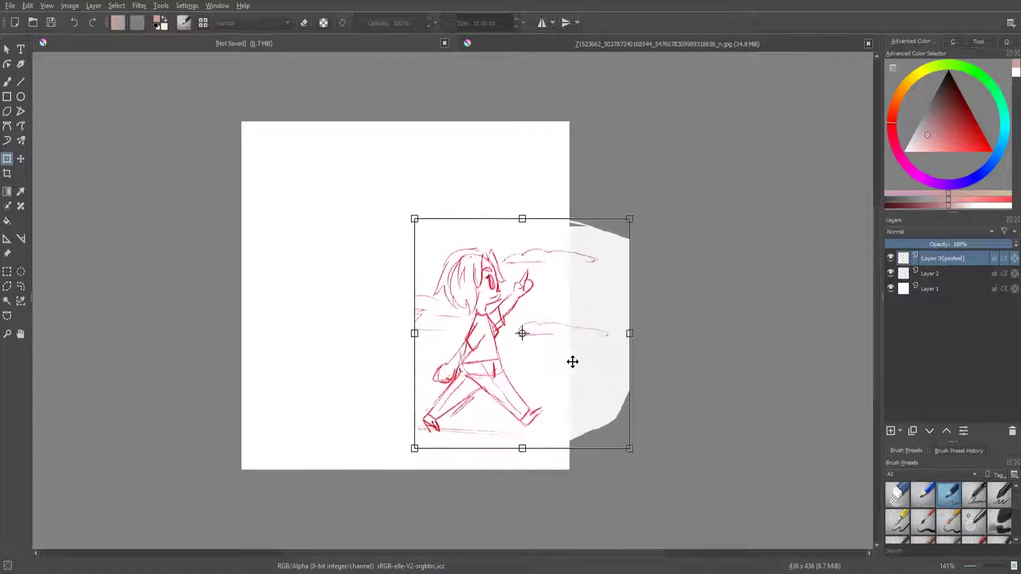
pyautogui.press('Return')
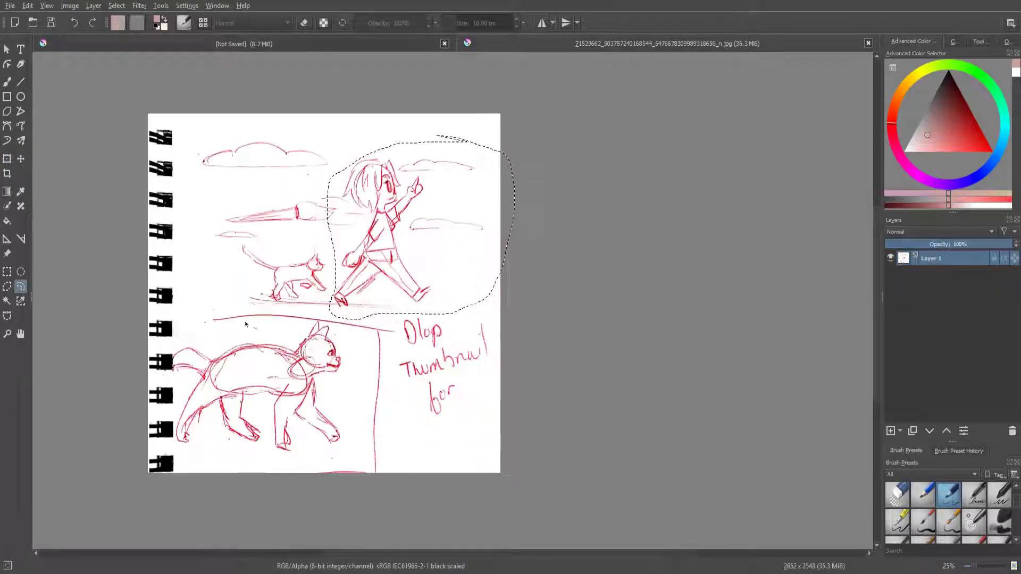
pyautogui.moveTo(204, 339); pyautogui.dragTo(374, 352)
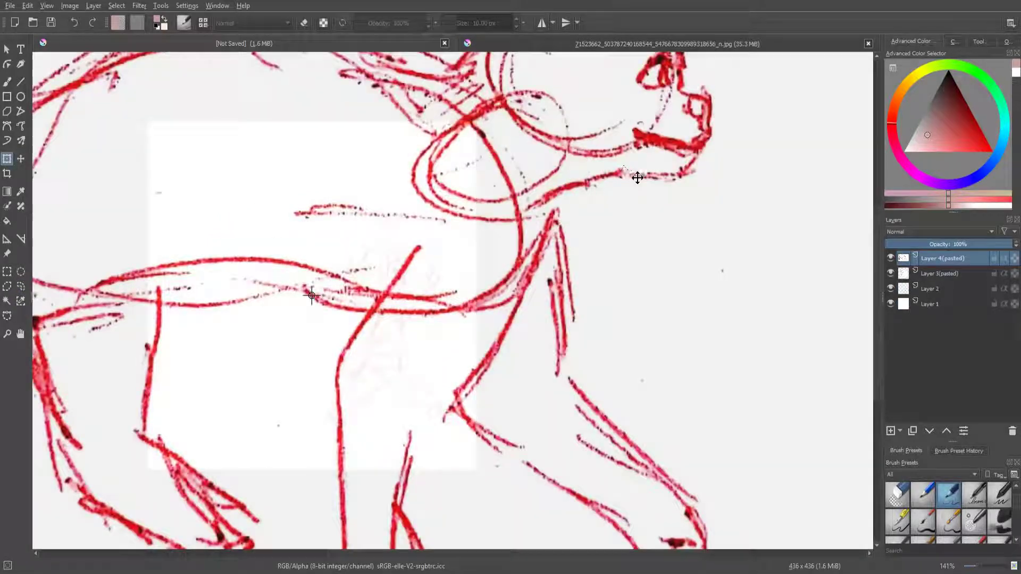
pyautogui.scroll(-5, 294, 264)
pyautogui.moveTo(695, 96)
pyautogui.mouseDown()
pyautogui.moveTo(449, 279)
pyautogui.moveTo(540, 224)
pyautogui.mouseUp()
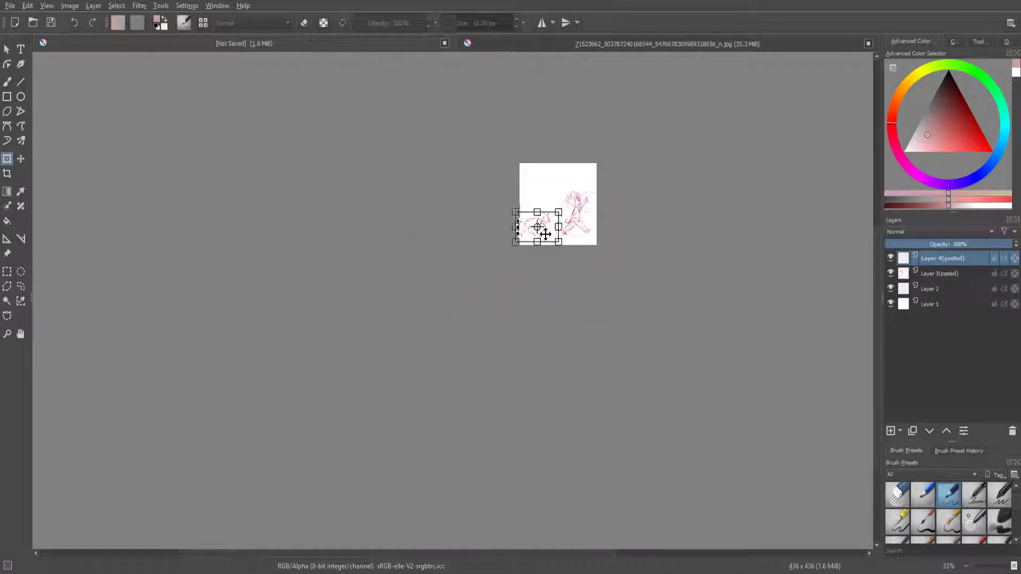
pyautogui.scroll(5, 540, 223)
pyautogui.moveTo(610, 141)
pyautogui.mouseDown()
pyautogui.moveTo(529, 203)
pyautogui.moveTo(541, 212)
pyautogui.moveTo(525, 212)
pyautogui.mouseUp()
pyautogui.press('Return')
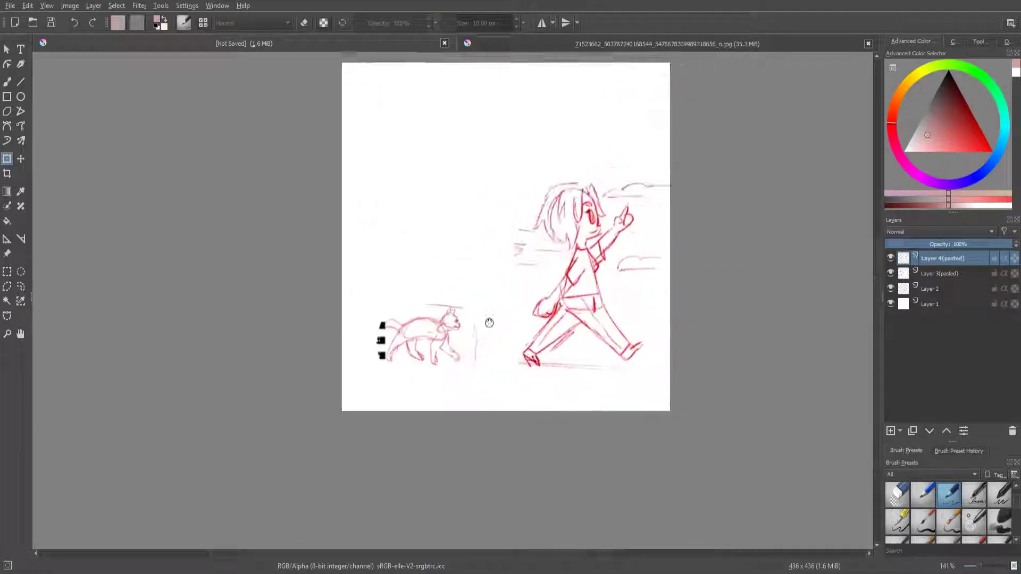
# Step: Merge the cat into the sketch layer, move it below Layer 2, and fade to 32%
pyautogui.scroll(-1, 488, 310)
pyautogui.scroll(1, 482, 325)
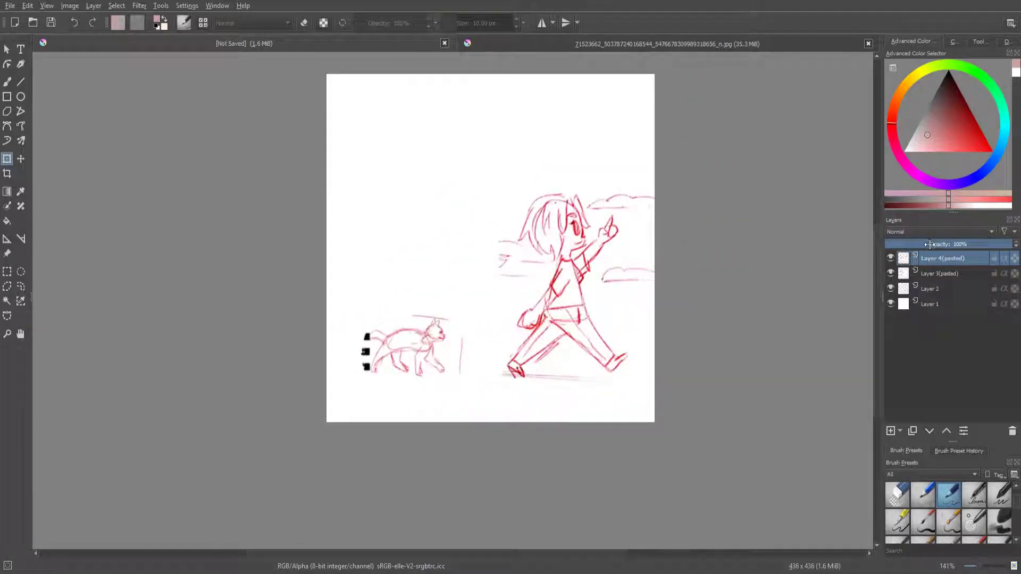
pyautogui.hotkey('ctrl', 'e')
pyautogui.click(927, 273)
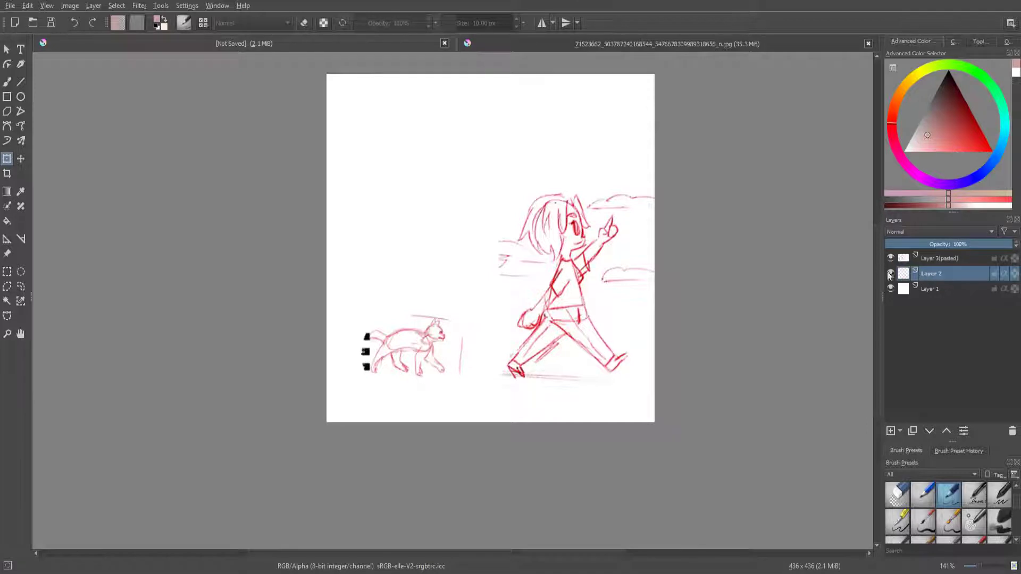
pyautogui.moveTo(938, 256); pyautogui.dragTo(928, 276)
pyautogui.click(926, 244)
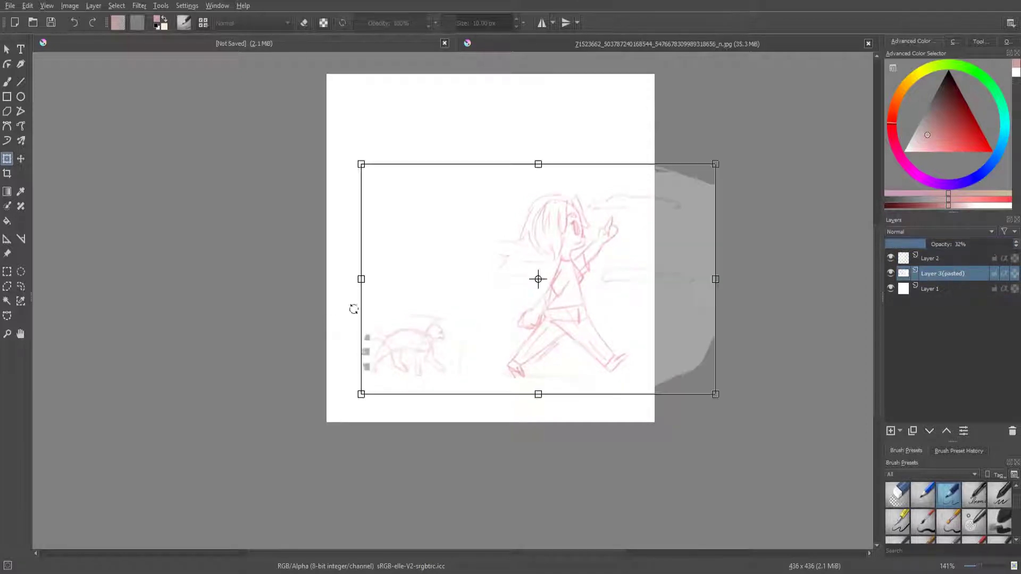
# Step: Set up a saturated red 2.91 px freehand brush on Layer 2
pyautogui.press('b')
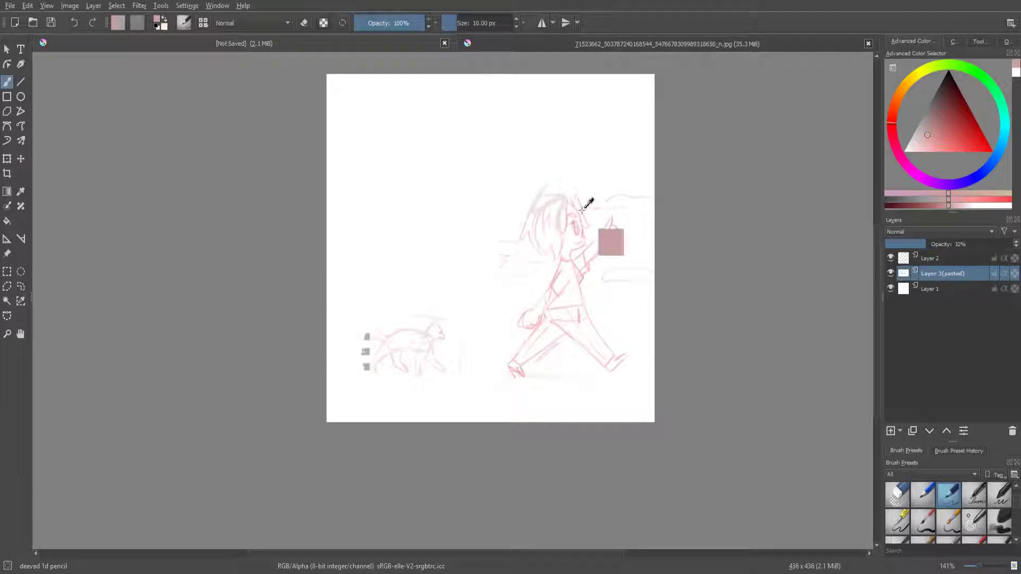
pyautogui.click(931, 258)
pyautogui.moveTo(965, 139); pyautogui.dragTo(986, 151)
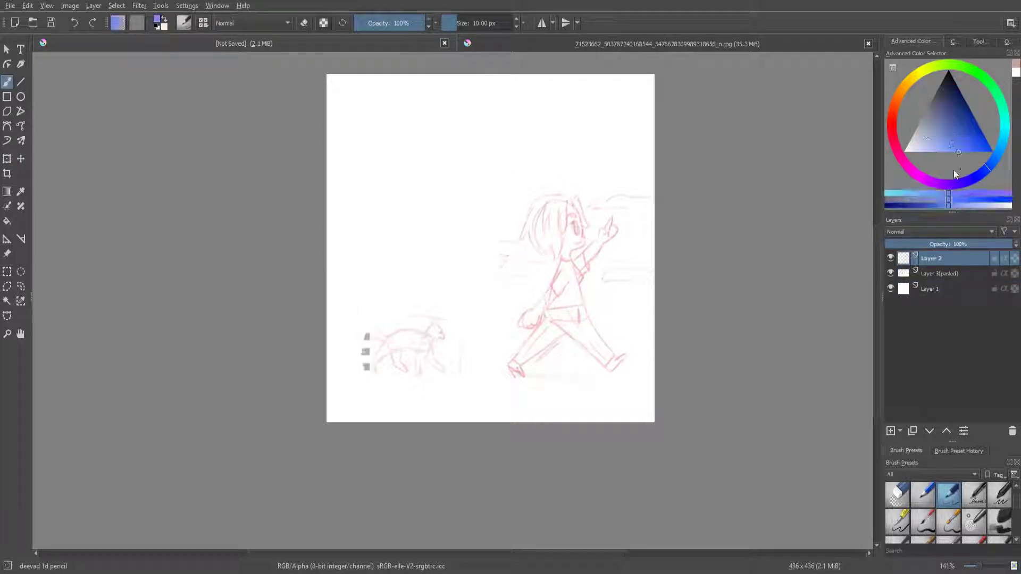
pyautogui.moveTo(953, 181); pyautogui.dragTo(892, 120)
pyautogui.moveTo(553, 187); pyautogui.dragTo(597, 183)
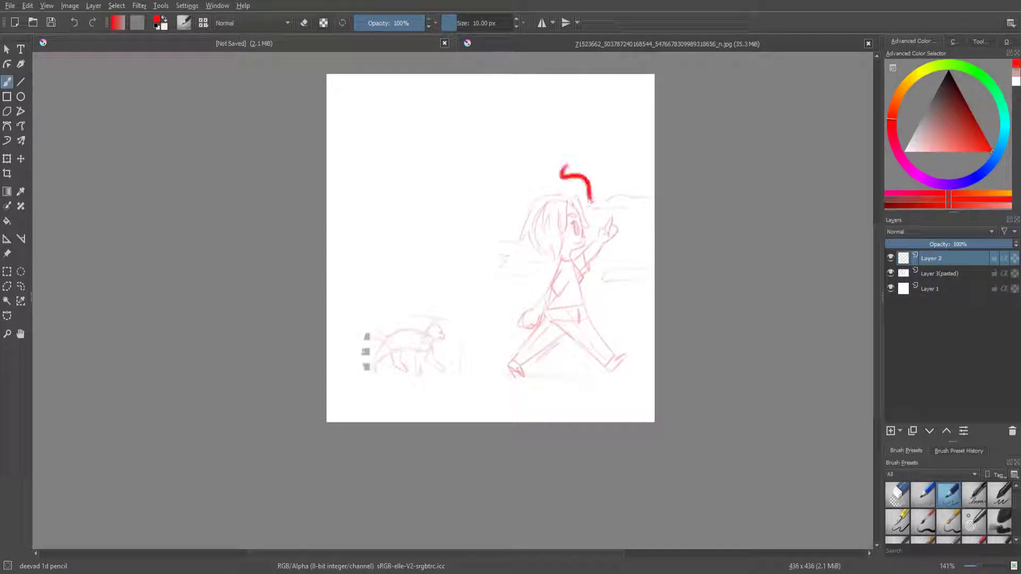
pyautogui.hotkey('ctrl', 'z')
pyautogui.press('+')
pyautogui.press('+')
pyautogui.press('+')
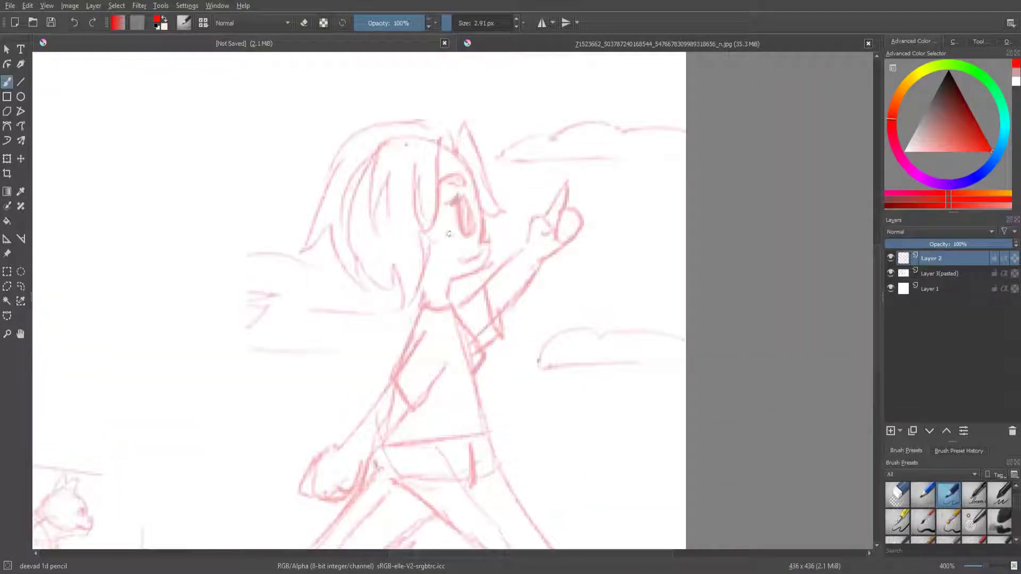
# Step: Ink the face contour, filled eye, eyebrow and pointed ear in red
pyautogui.moveTo(469, 169); pyautogui.dragTo(488, 272)
pyautogui.hotkey('ctrl', 'z')
pyautogui.hotkey('ctrl', 'z')
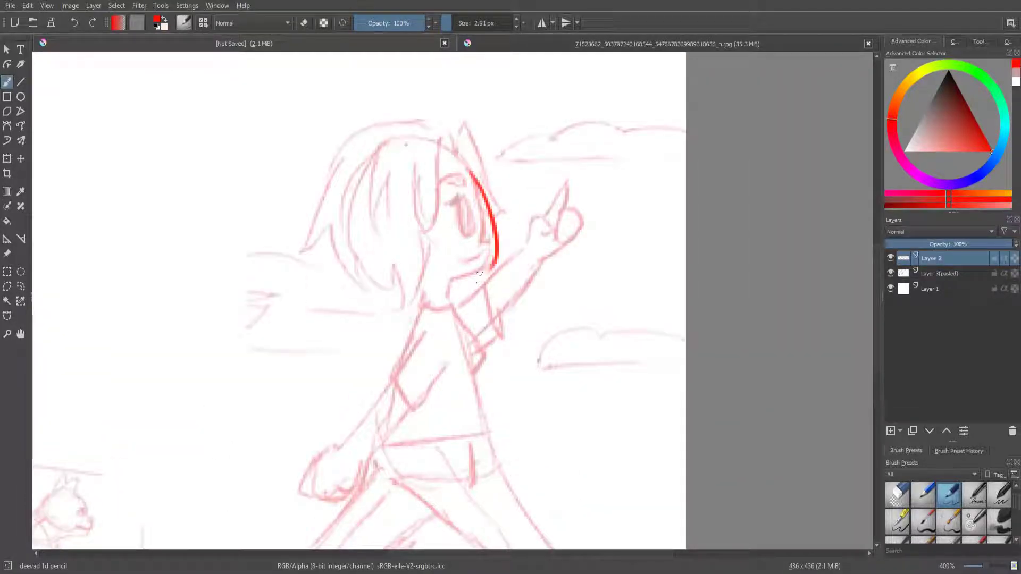
pyautogui.hotkey('ctrl', 'z')
pyautogui.moveTo(473, 184)
pyautogui.mouseDown()
pyautogui.moveTo(479, 285)
pyautogui.moveTo(483, 270)
pyautogui.moveTo(444, 278)
pyautogui.mouseUp()
pyautogui.hotkey('ctrl', 'z')
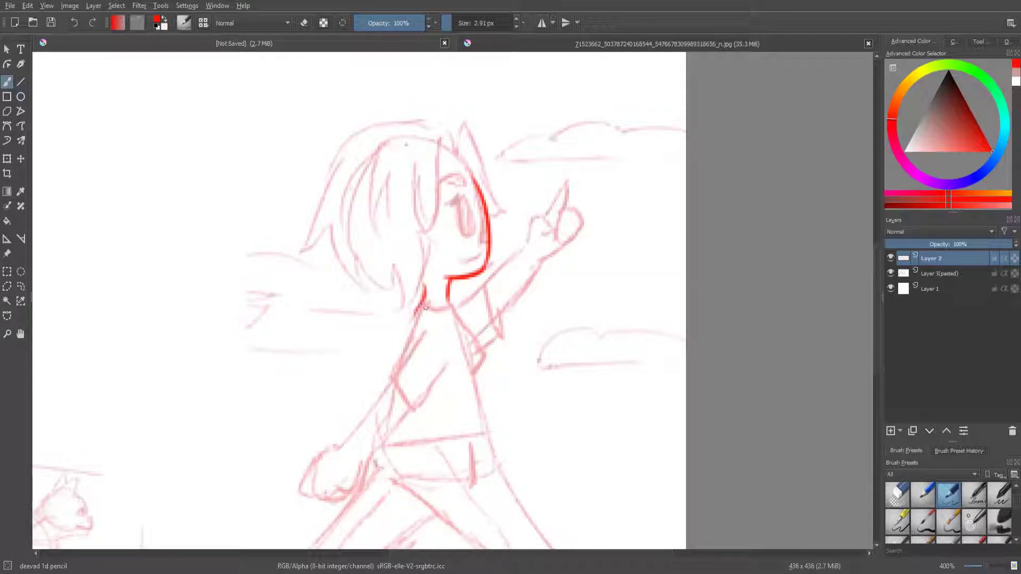
pyautogui.moveTo(458, 205)
pyautogui.mouseDown()
pyautogui.moveTo(466, 236)
pyautogui.moveTo(485, 243)
pyautogui.mouseUp()
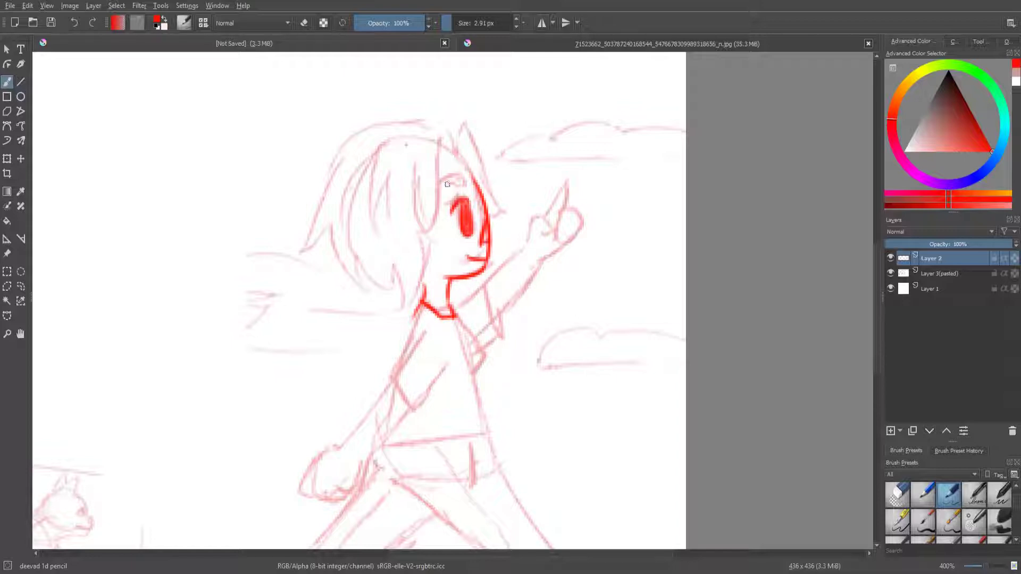
pyautogui.moveTo(443, 183); pyautogui.dragTo(467, 187)
pyautogui.moveTo(456, 157)
pyautogui.mouseDown()
pyautogui.moveTo(435, 159)
pyautogui.moveTo(432, 227)
pyautogui.mouseUp()
pyautogui.moveTo(418, 169)
pyautogui.mouseDown()
pyautogui.moveTo(428, 242)
pyautogui.moveTo(403, 284)
pyautogui.moveTo(416, 275)
pyautogui.mouseUp()
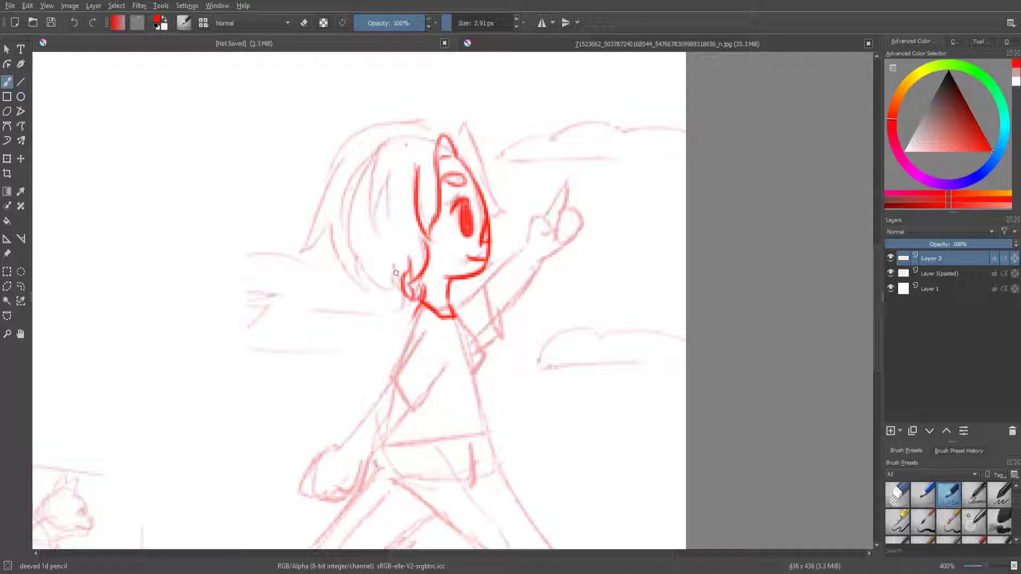
# Step: Ink the jagged hair outline, second ear, forehead strand, and neck and shoulder
pyautogui.moveTo(430, 126)
pyautogui.mouseDown()
pyautogui.moveTo(346, 157)
pyautogui.moveTo(281, 242)
pyautogui.moveTo(341, 268)
pyautogui.mouseUp()
pyautogui.moveTo(322, 230)
pyautogui.mouseDown()
pyautogui.moveTo(375, 292)
pyautogui.moveTo(407, 276)
pyautogui.mouseUp()
pyautogui.moveTo(445, 133); pyautogui.dragTo(502, 210)
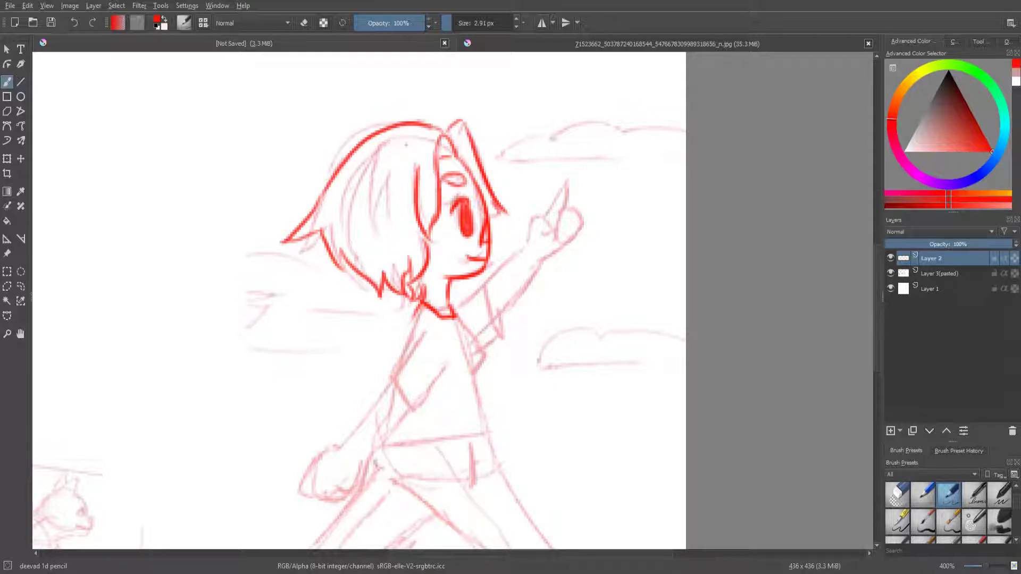
pyautogui.moveTo(379, 157); pyautogui.dragTo(375, 228)
pyautogui.moveTo(379, 193); pyautogui.dragTo(379, 228)
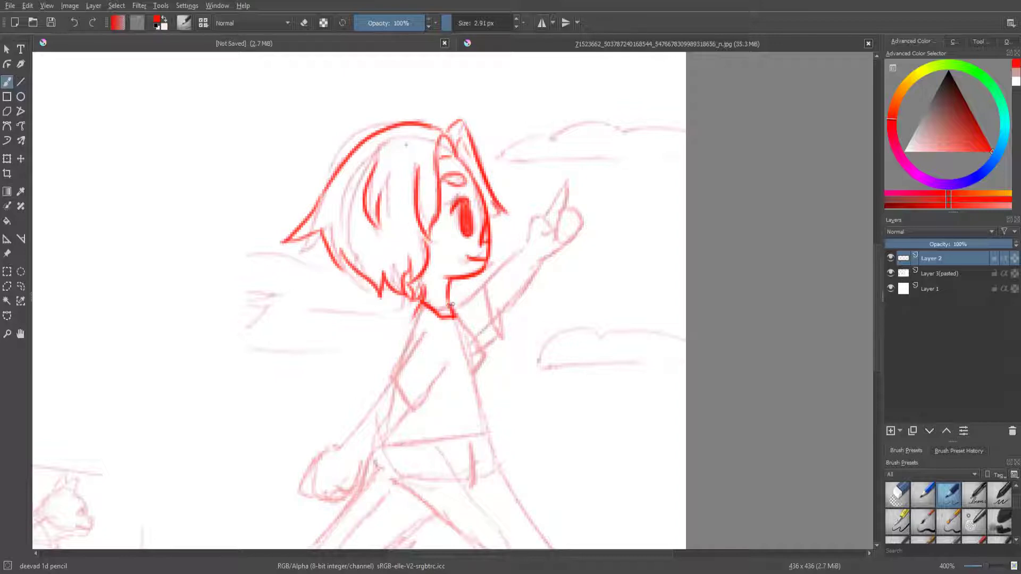
pyautogui.moveTo(452, 304)
pyautogui.mouseDown()
pyautogui.moveTo(484, 290)
pyautogui.moveTo(502, 335)
pyautogui.moveTo(477, 344)
pyautogui.moveTo(461, 373)
pyautogui.moveTo(484, 407)
pyautogui.mouseUp()
pyautogui.hotkey('ctrl', 'z')
pyautogui.hotkey('ctrl', 'z')
# Step: Ink the torso sides, a shirt fold and the shirt's bottom hem in red
pyautogui.moveTo(472, 367)
pyautogui.mouseDown()
pyautogui.moveTo(488, 431)
pyautogui.moveTo(462, 434)
pyautogui.mouseUp()
pyautogui.moveTo(420, 308); pyautogui.dragTo(394, 367)
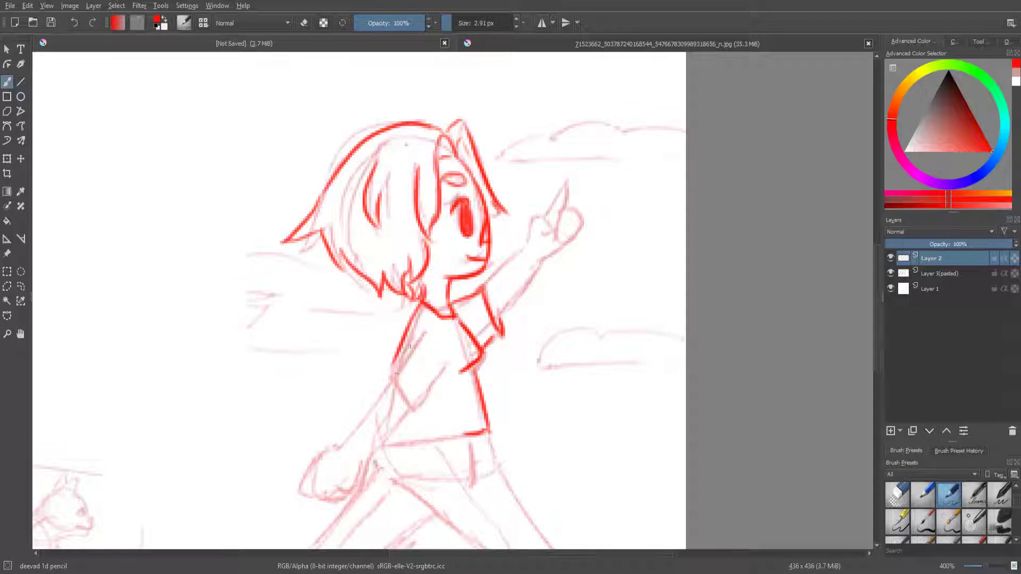
pyautogui.moveTo(414, 407); pyautogui.dragTo(392, 372)
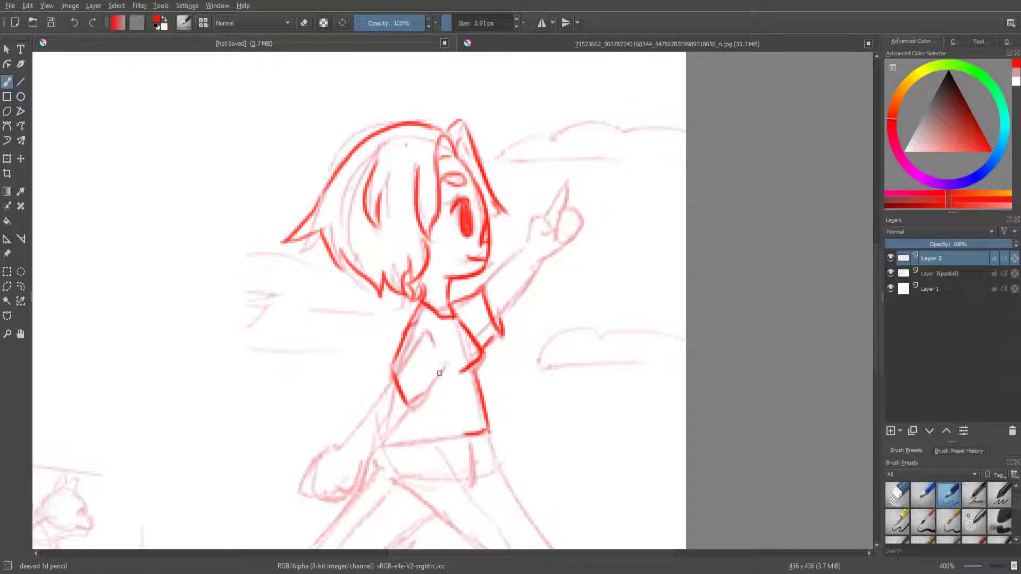
pyautogui.moveTo(429, 332); pyautogui.dragTo(441, 366)
pyautogui.moveTo(488, 432); pyautogui.dragTo(382, 439)
pyautogui.press('e')
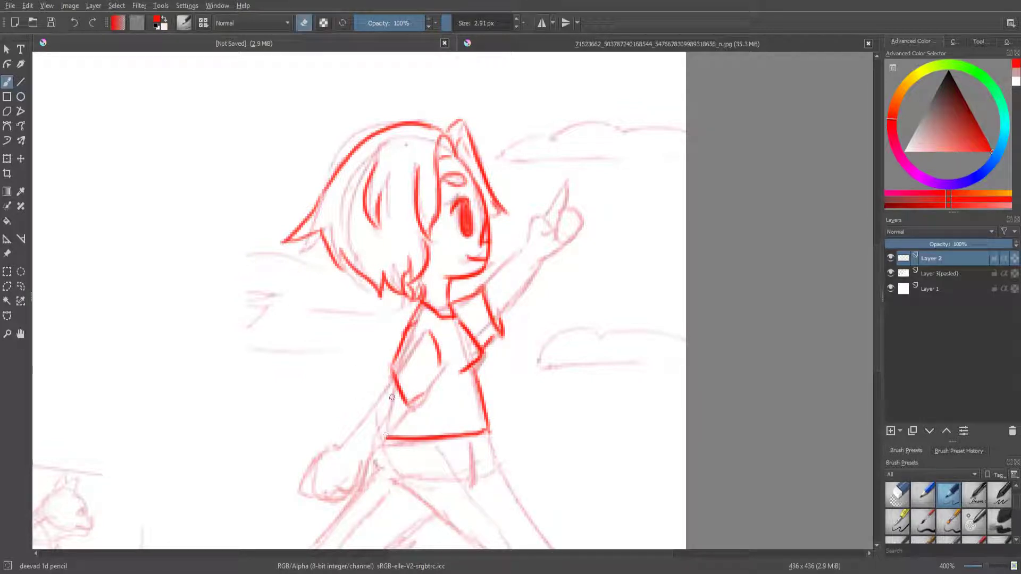
pyautogui.press('e')
# Step: Ink the raised pointing arm and the lowered arm ending in a fist
pyautogui.moveTo(484, 291)
pyautogui.mouseDown()
pyautogui.moveTo(551, 226)
pyautogui.moveTo(558, 249)
pyautogui.moveTo(499, 327)
pyautogui.mouseUp()
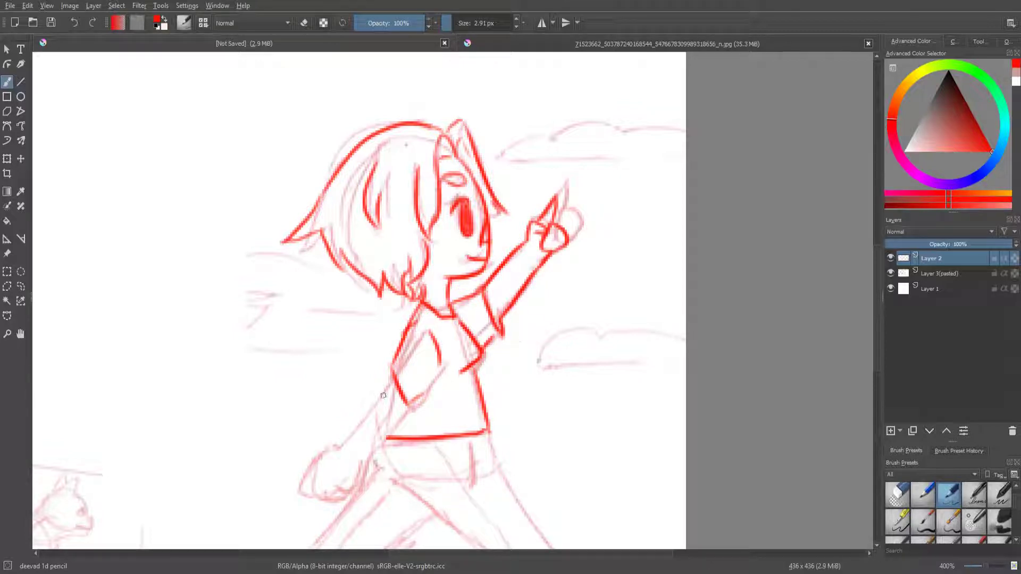
pyautogui.moveTo(394, 370); pyautogui.dragTo(349, 428)
pyautogui.moveTo(410, 402)
pyautogui.mouseDown()
pyautogui.moveTo(360, 452)
pyautogui.moveTo(365, 464)
pyautogui.mouseUp()
pyautogui.press('e')
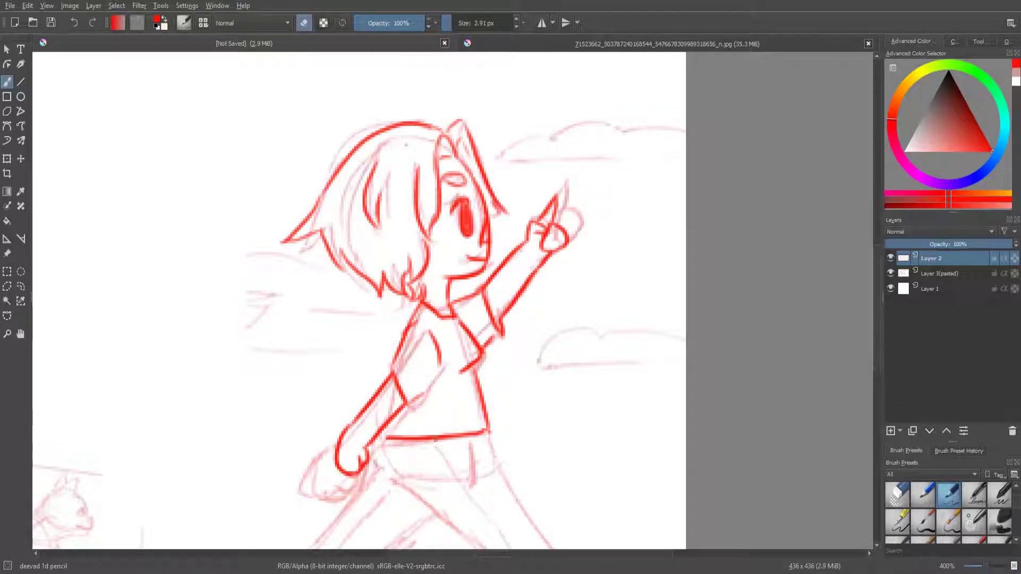
pyautogui.scroll(-2, 435, 439)
pyautogui.scroll(1, 441, 404)
# Step: Ink both walking legs and the bottom of the front shoe in red
pyautogui.scroll(1, 447, 374)
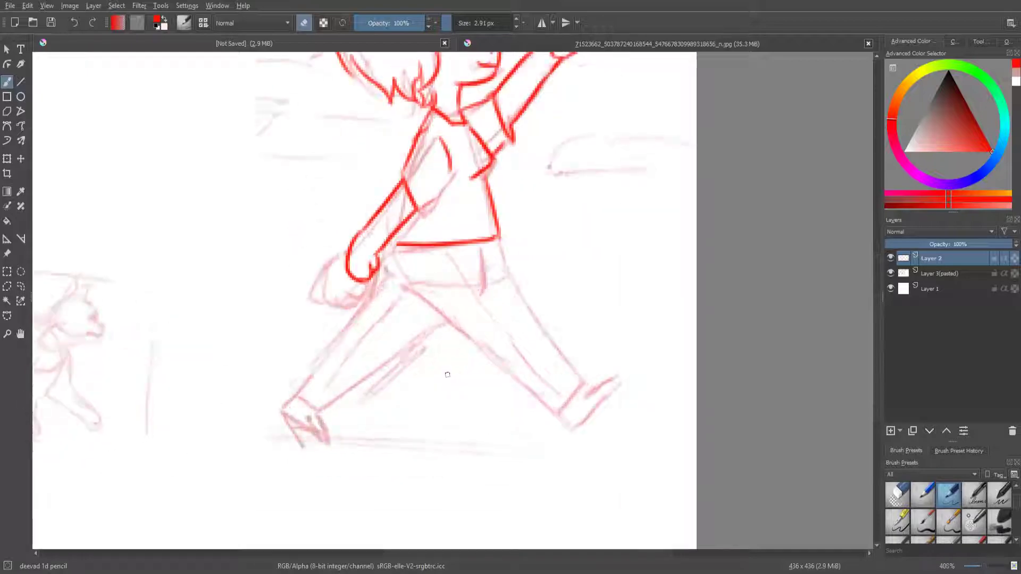
pyautogui.press('e')
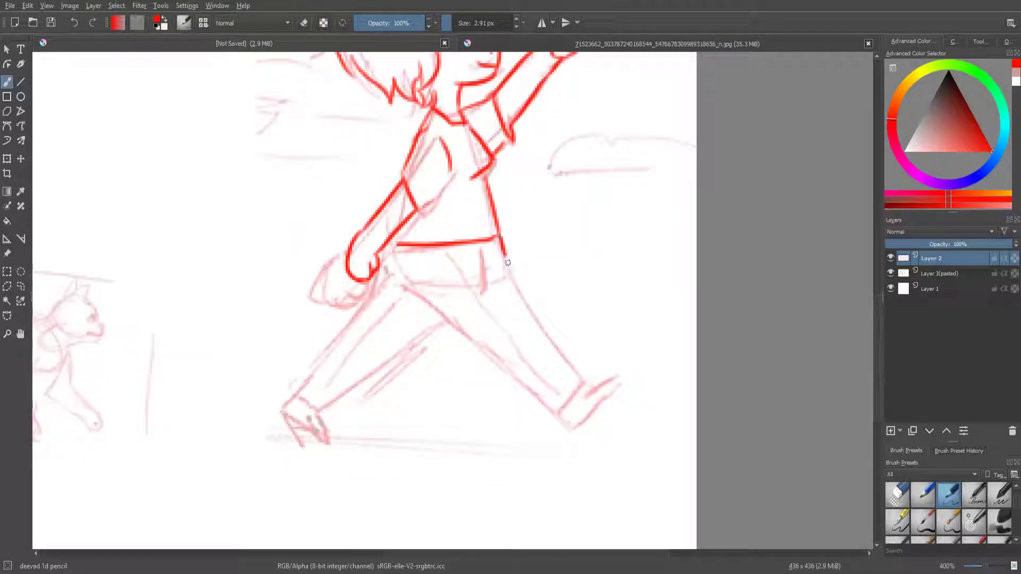
pyautogui.moveTo(507, 262)
pyautogui.mouseDown()
pyautogui.moveTo(576, 373)
pyautogui.moveTo(566, 399)
pyautogui.mouseUp()
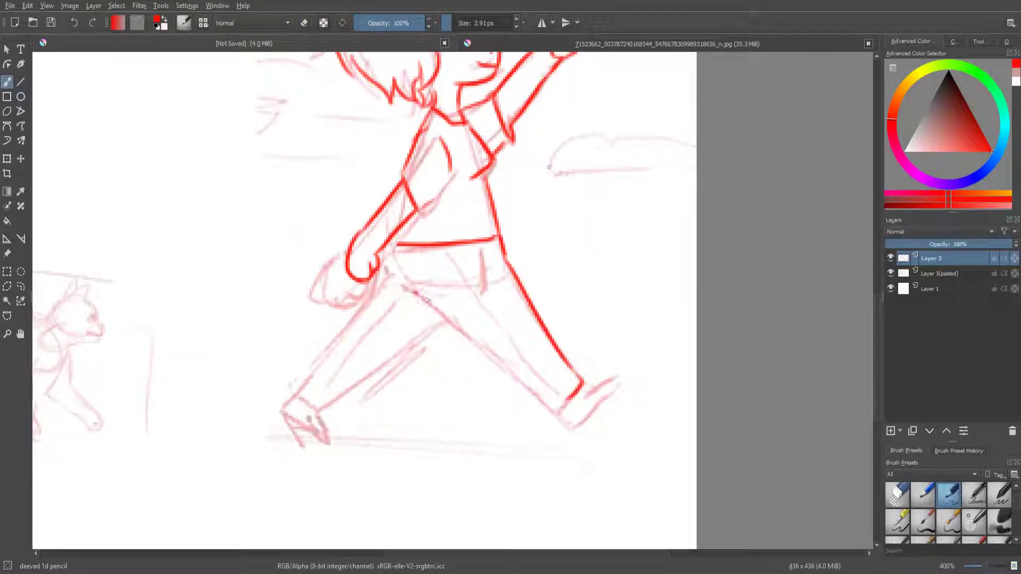
pyautogui.moveTo(412, 289); pyautogui.dragTo(554, 411)
pyautogui.moveTo(450, 257); pyautogui.dragTo(556, 397)
pyautogui.moveTo(483, 257); pyautogui.dragTo(483, 294)
pyautogui.moveTo(396, 249)
pyautogui.mouseDown()
pyautogui.moveTo(298, 396)
pyautogui.moveTo(322, 414)
pyautogui.mouseUp()
pyautogui.moveTo(437, 321); pyautogui.dragTo(335, 410)
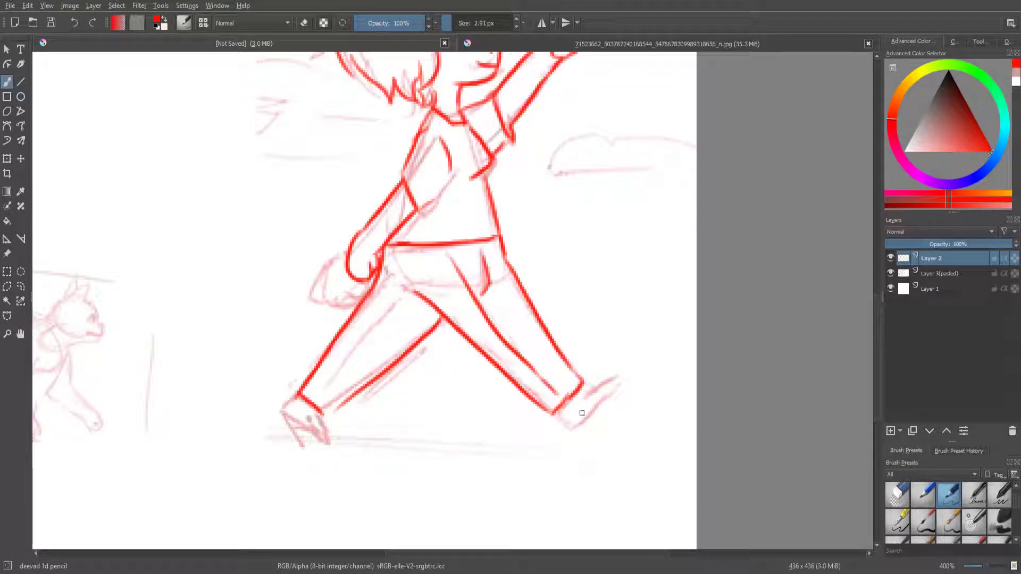
pyautogui.moveTo(285, 410); pyautogui.dragTo(332, 439)
# Step: Clean up and redraw the girl's back shoe outline in red
pyautogui.press('e')
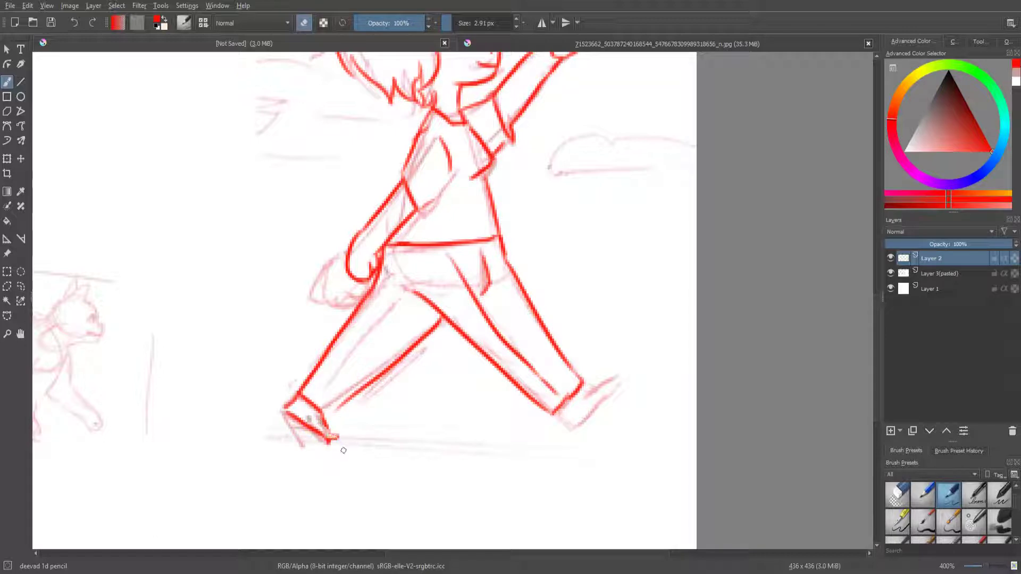
pyautogui.press('e')
pyautogui.moveTo(553, 413); pyautogui.dragTo(618, 382)
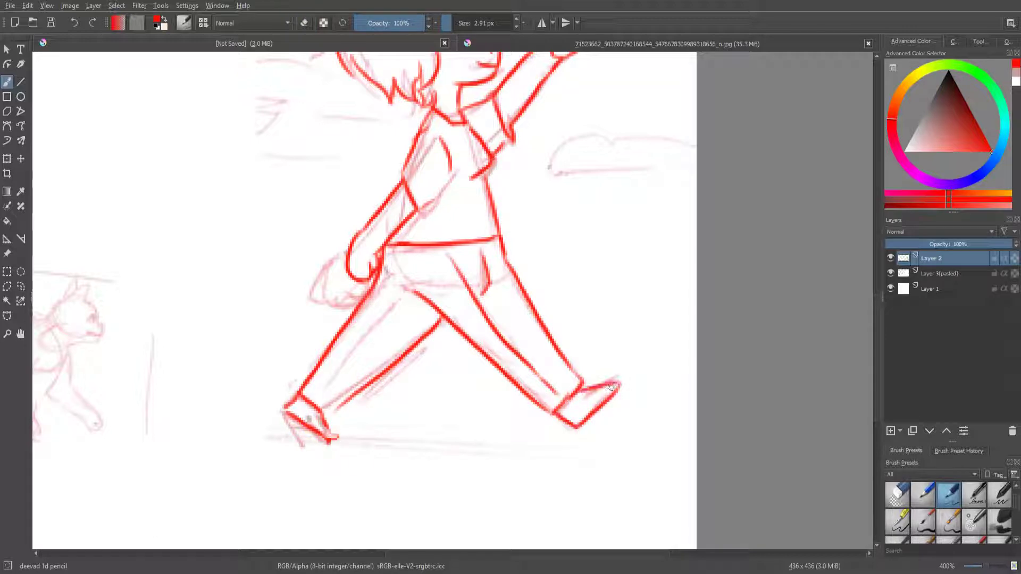
pyautogui.scroll(-2, 434, 442)
pyautogui.scroll(-1, 424, 441)
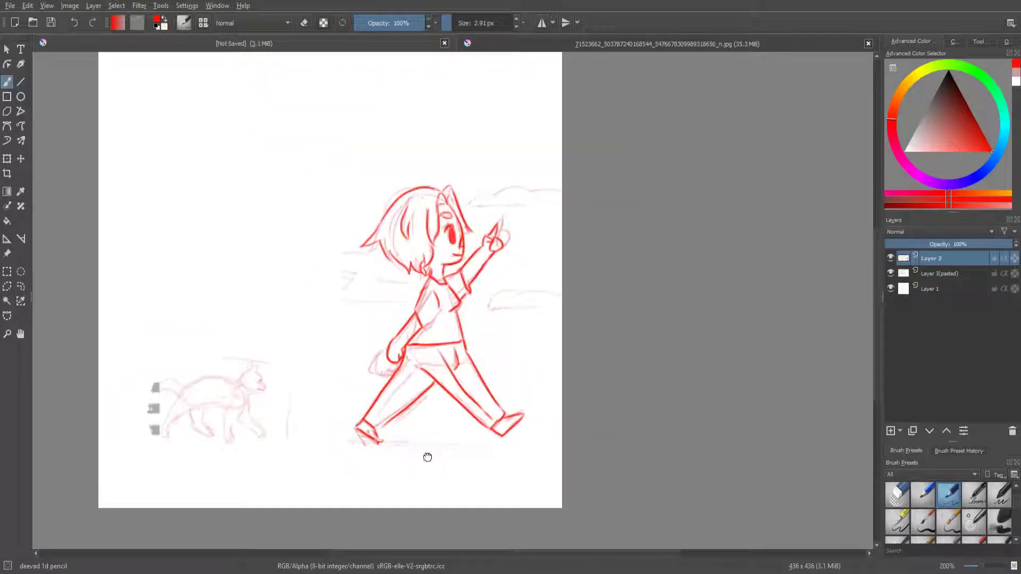
pyautogui.moveTo(426, 456); pyautogui.dragTo(468, 472)
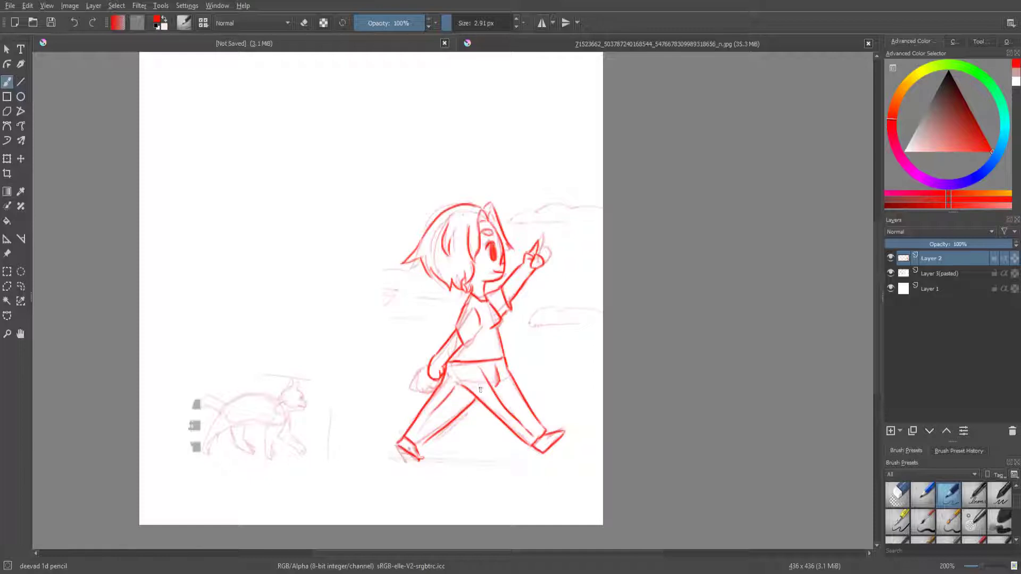
# Step: Rotate the red lineart layer slightly clockwise with the Transform tool
pyautogui.click(7, 159)
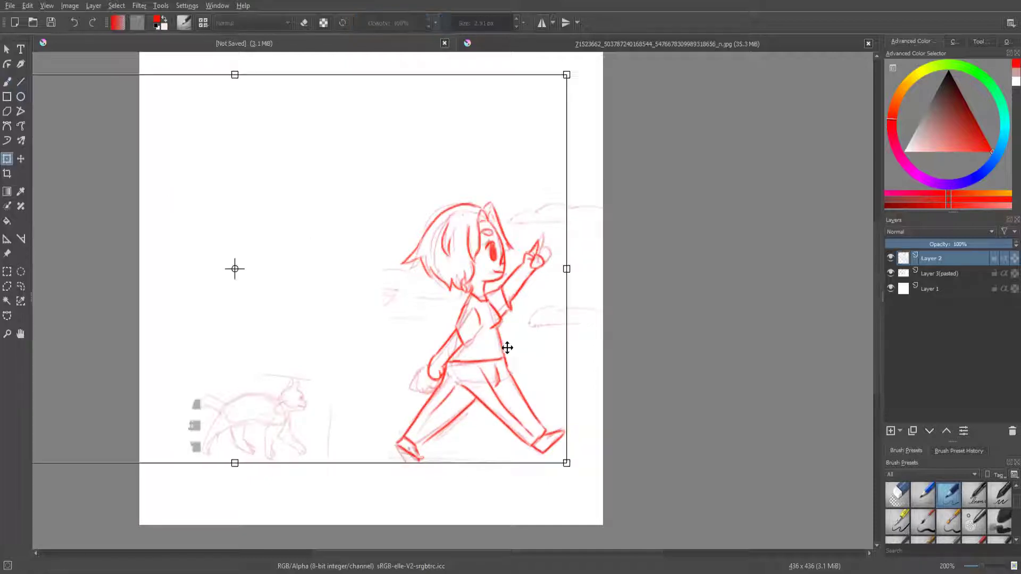
pyautogui.moveTo(505, 346); pyautogui.dragTo(512, 353)
pyautogui.moveTo(590, 107); pyautogui.dragTo(597, 79)
pyautogui.moveTo(513, 212); pyautogui.dragTo(502, 227)
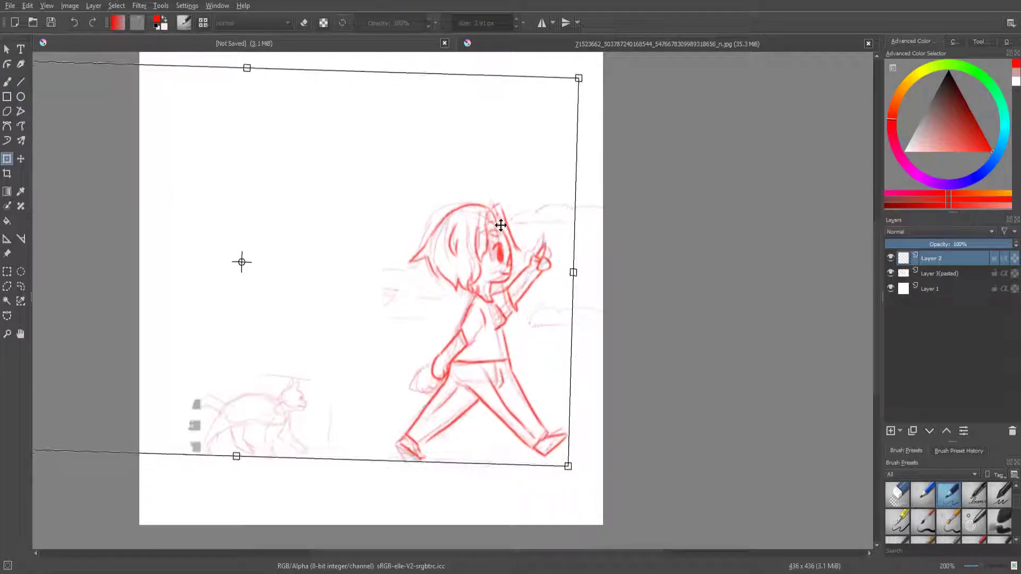
pyautogui.press('Return')
# Step: Trace the cat's ear, mouth, neck, eye and back of head in red pencil
pyautogui.press('b')
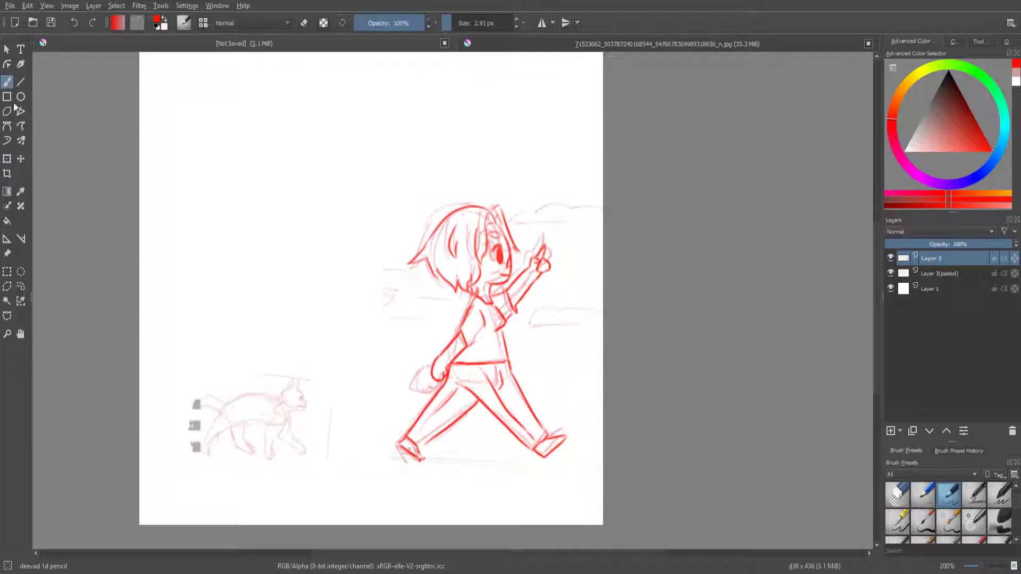
pyautogui.scroll(4, 280, 410)
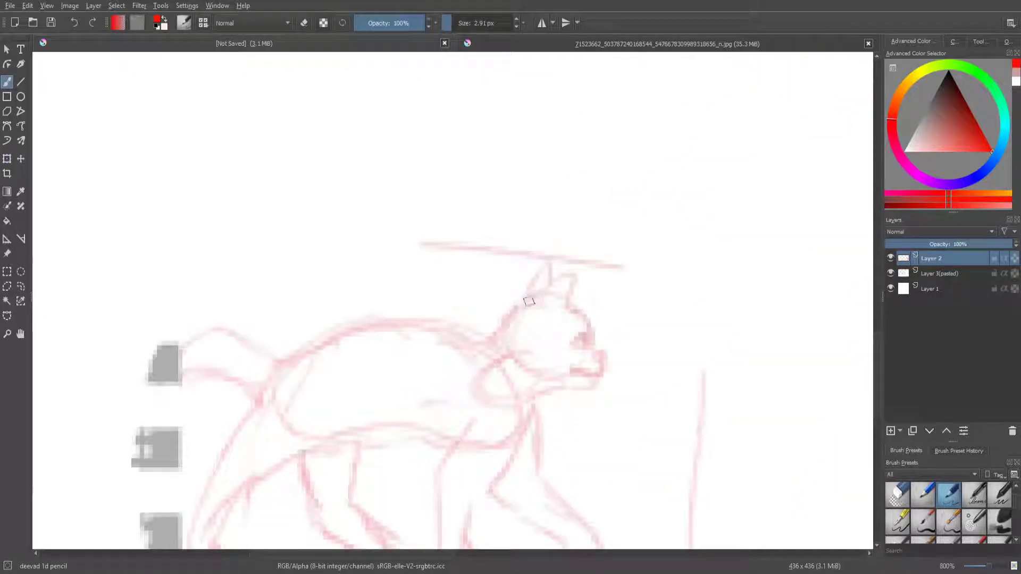
pyautogui.moveTo(529, 302)
pyautogui.mouseDown()
pyautogui.moveTo(572, 278)
pyautogui.moveTo(565, 303)
pyautogui.moveTo(604, 369)
pyautogui.moveTo(574, 370)
pyautogui.moveTo(568, 391)
pyautogui.moveTo(529, 410)
pyautogui.moveTo(523, 425)
pyautogui.mouseUp()
pyautogui.moveTo(577, 337); pyautogui.dragTo(579, 342)
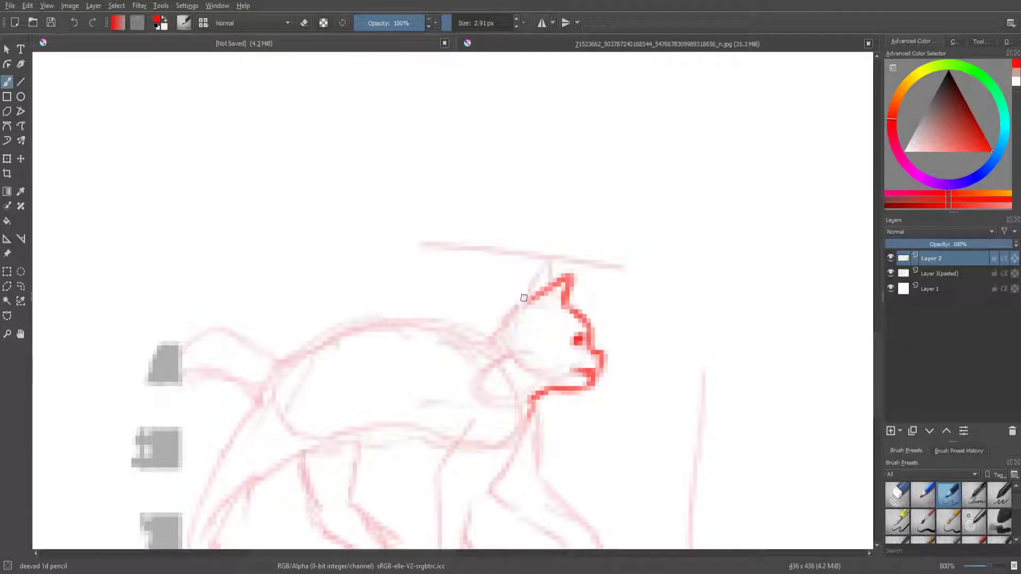
pyautogui.moveTo(524, 298)
pyautogui.mouseDown()
pyautogui.moveTo(550, 268)
pyautogui.moveTo(488, 335)
pyautogui.moveTo(373, 323)
pyautogui.moveTo(87, 437)
pyautogui.moveTo(170, 387)
pyautogui.moveTo(239, 374)
pyautogui.moveTo(254, 407)
pyautogui.mouseUp()
pyautogui.hotkey('ctrl', 'z')
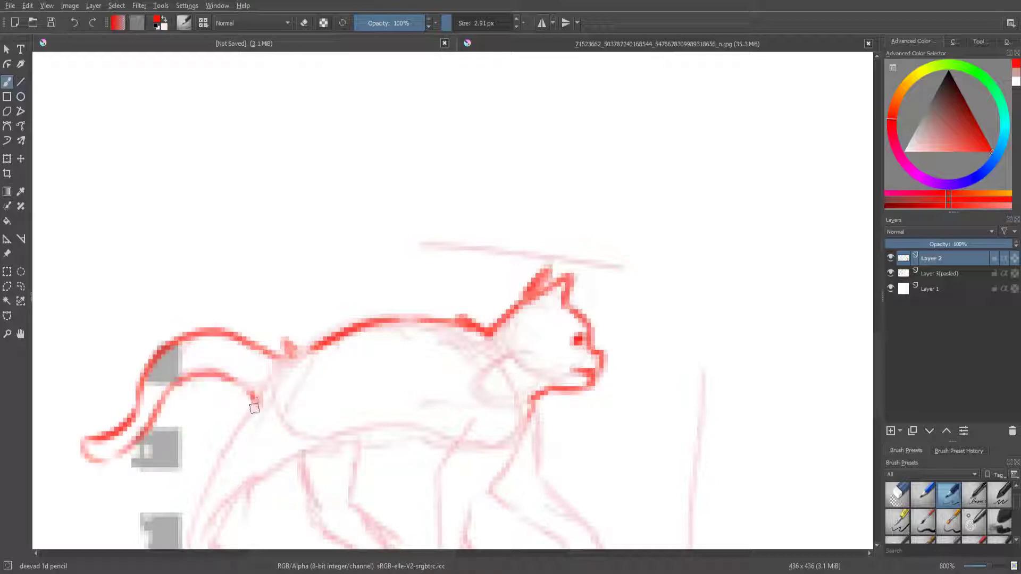
pyautogui.scroll(-5, 307, 329)
pyautogui.scroll(2, 329, 320)
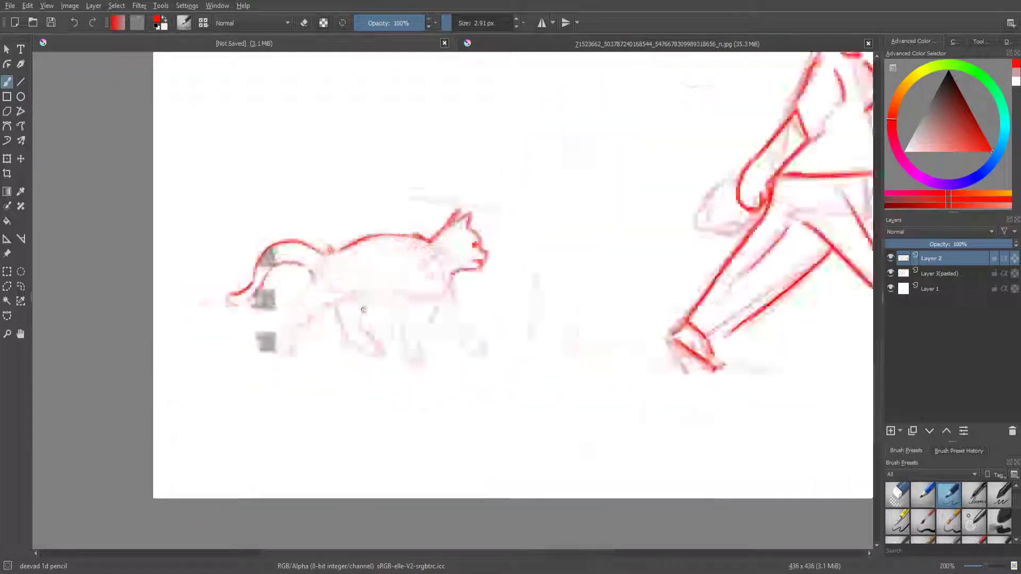
pyautogui.scroll(2, 363, 310)
# Step: Trace the cat's belly line, front leg, chest lines and hind leg
pyautogui.moveTo(383, 268); pyautogui.dragTo(315, 292)
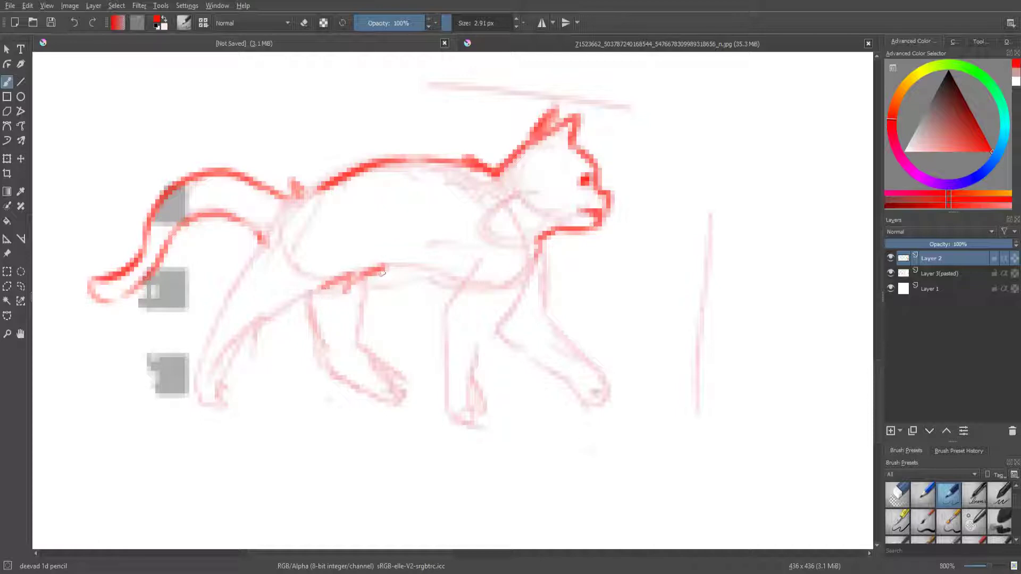
pyautogui.moveTo(382, 273)
pyautogui.mouseDown()
pyautogui.moveTo(450, 290)
pyautogui.moveTo(445, 303)
pyautogui.mouseUp()
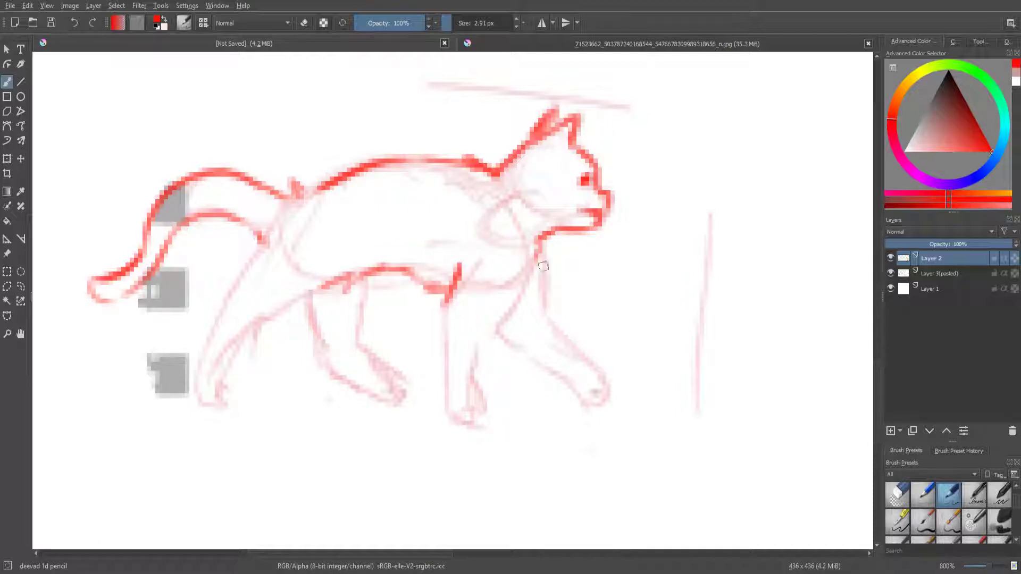
pyautogui.moveTo(542, 266)
pyautogui.mouseDown()
pyautogui.moveTo(467, 373)
pyautogui.moveTo(475, 424)
pyautogui.mouseUp()
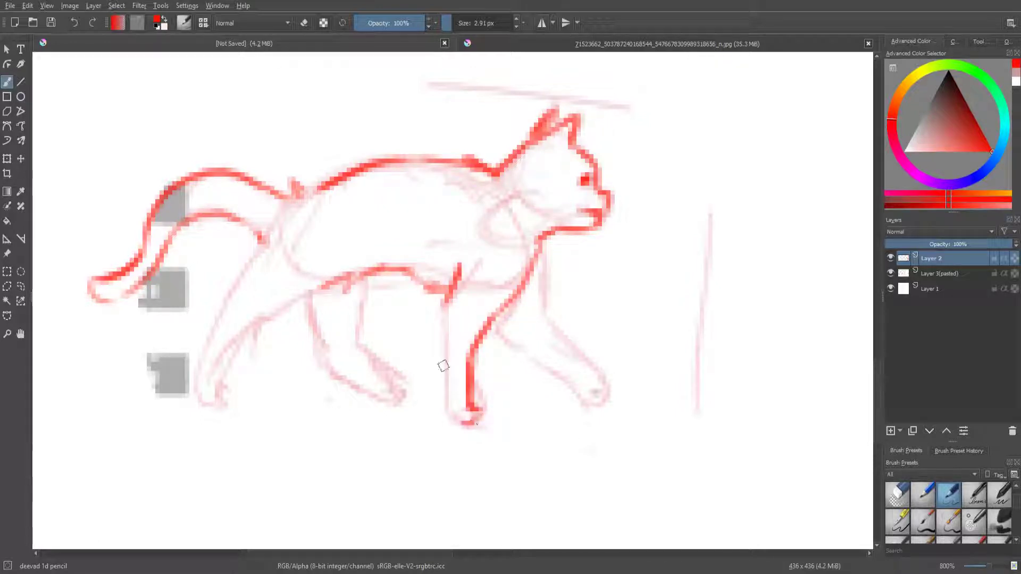
pyautogui.moveTo(446, 304)
pyautogui.mouseDown()
pyautogui.moveTo(444, 415)
pyautogui.moveTo(475, 424)
pyautogui.mouseUp()
pyautogui.moveTo(543, 246)
pyautogui.mouseDown()
pyautogui.moveTo(545, 308)
pyautogui.moveTo(531, 355)
pyautogui.moveTo(580, 399)
pyautogui.mouseUp()
pyautogui.moveTo(545, 311); pyautogui.dragTo(591, 398)
# Step: Hatch the shadow between the cat's legs and ink its middle and rear legs
pyautogui.moveTo(520, 290); pyautogui.dragTo(508, 305)
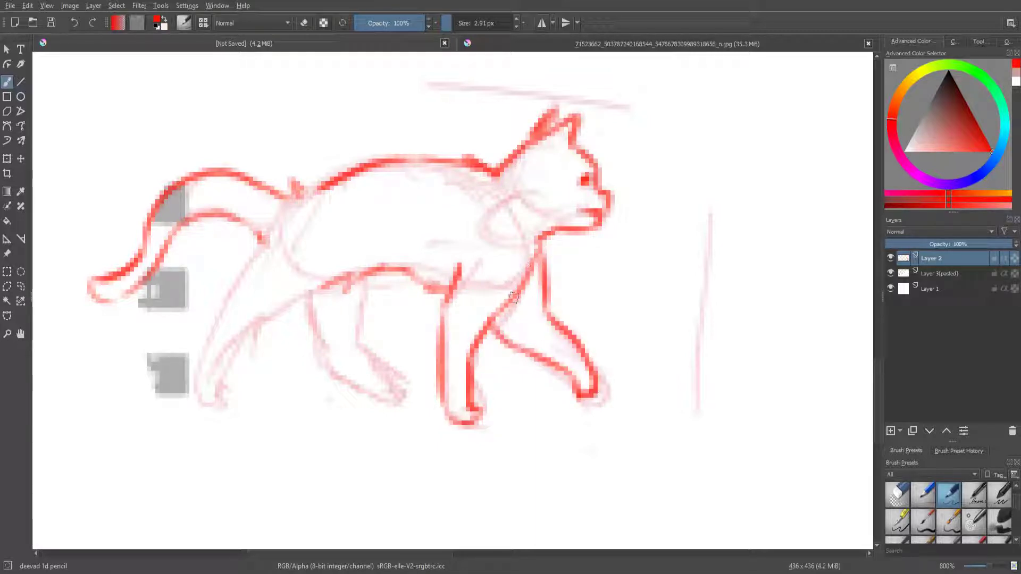
pyautogui.moveTo(534, 269)
pyautogui.mouseDown()
pyautogui.moveTo(492, 335)
pyautogui.moveTo(514, 346)
pyautogui.mouseUp()
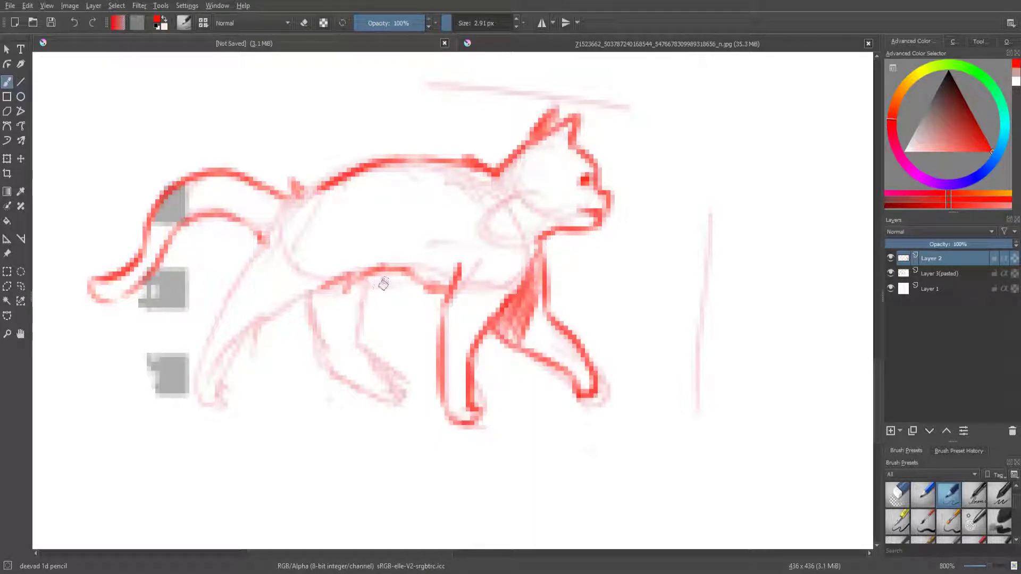
pyautogui.moveTo(382, 280); pyautogui.dragTo(357, 343)
pyautogui.moveTo(311, 295)
pyautogui.mouseDown()
pyautogui.moveTo(322, 356)
pyautogui.moveTo(388, 396)
pyautogui.mouseUp()
pyautogui.moveTo(357, 343); pyautogui.dragTo(393, 398)
pyautogui.moveTo(264, 240)
pyautogui.mouseDown()
pyautogui.moveTo(214, 311)
pyautogui.moveTo(199, 388)
pyautogui.moveTo(346, 268)
pyautogui.mouseUp()
# Step: Lasso the inked cat, shift it right toward the girl, deselect, and check with the sketch hidden
pyautogui.scroll(-5, 369, 388)
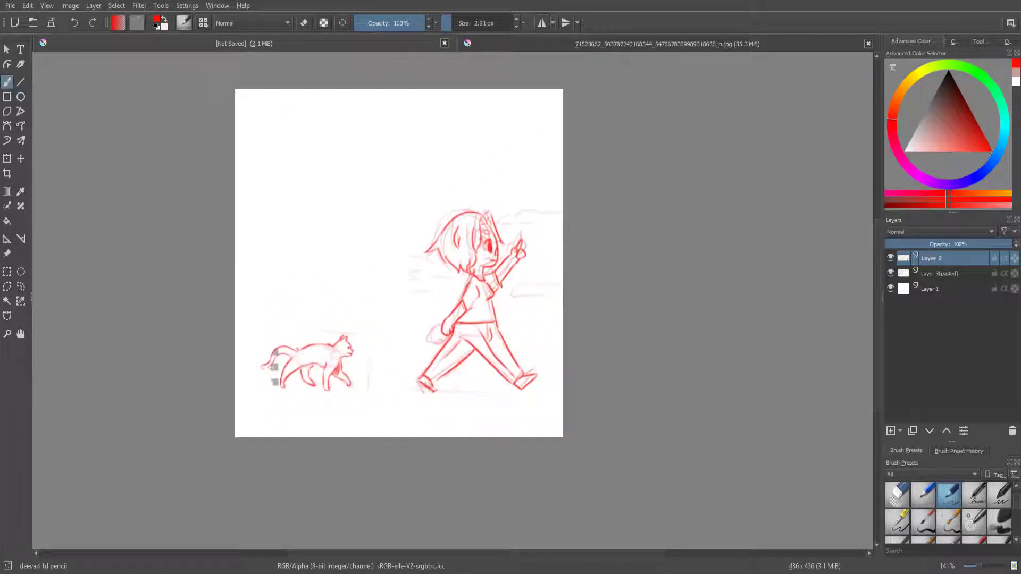
pyautogui.click(21, 286)
pyautogui.moveTo(287, 330)
pyautogui.mouseDown()
pyautogui.moveTo(319, 410)
pyautogui.moveTo(282, 333)
pyautogui.mouseUp()
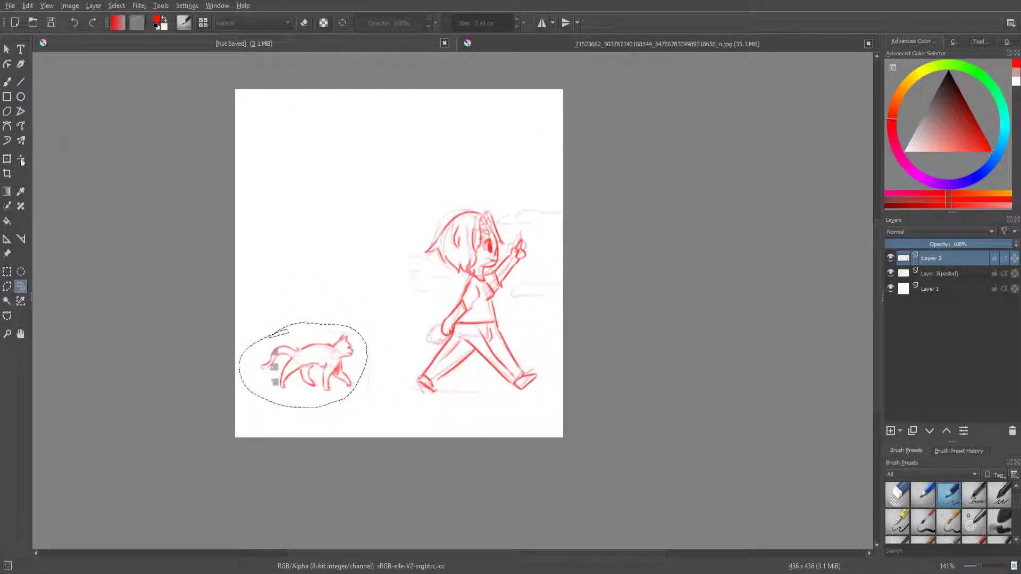
pyautogui.press('t')
pyautogui.moveTo(308, 376); pyautogui.dragTo(341, 378)
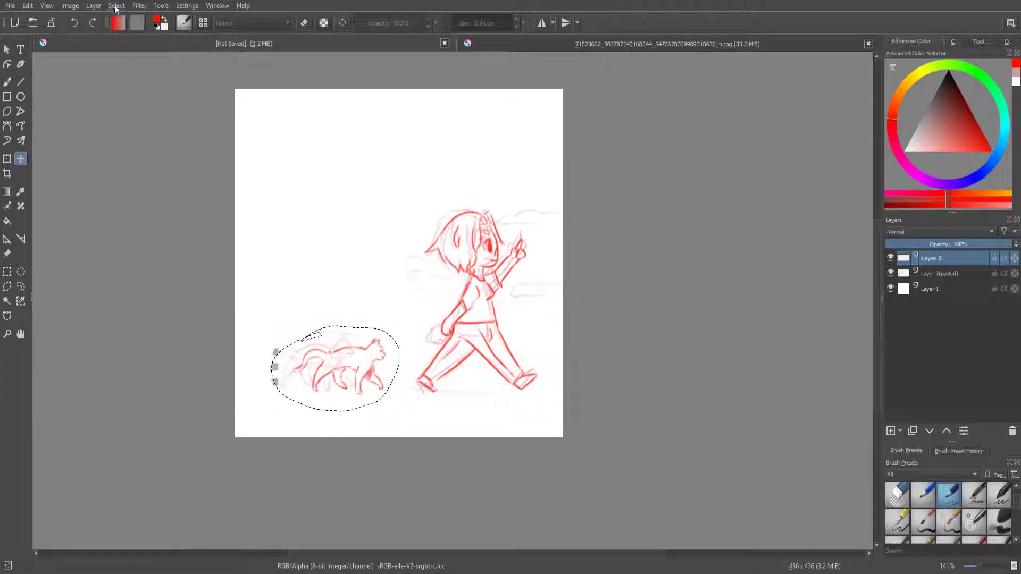
pyautogui.hotkey('ctrl', 'shift', 'a')
pyautogui.click(890, 273)
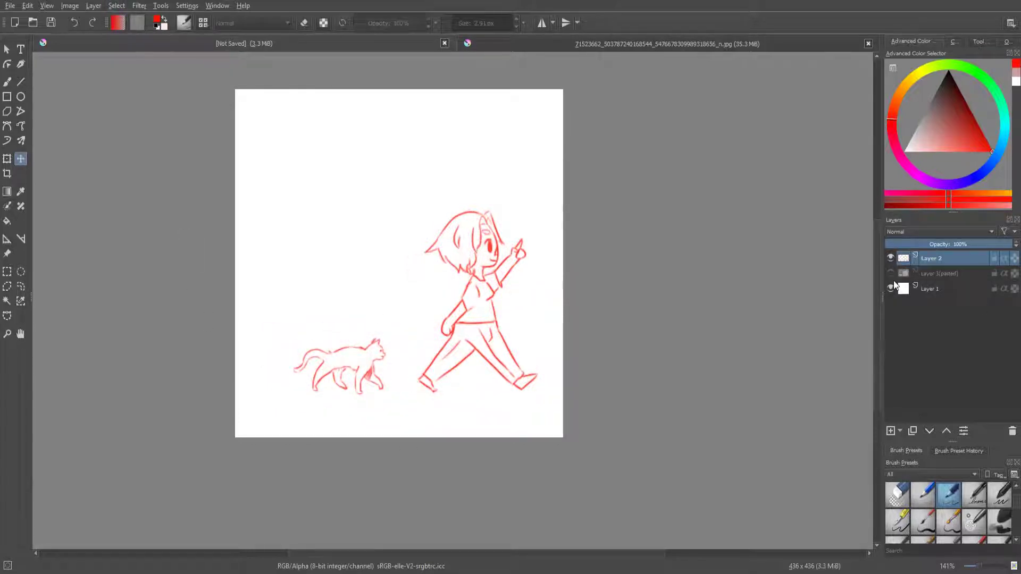
pyautogui.click(891, 273)
# Step: Draw red cloud outlines in the sky above the girl with the pencil brush
pyautogui.press('b')
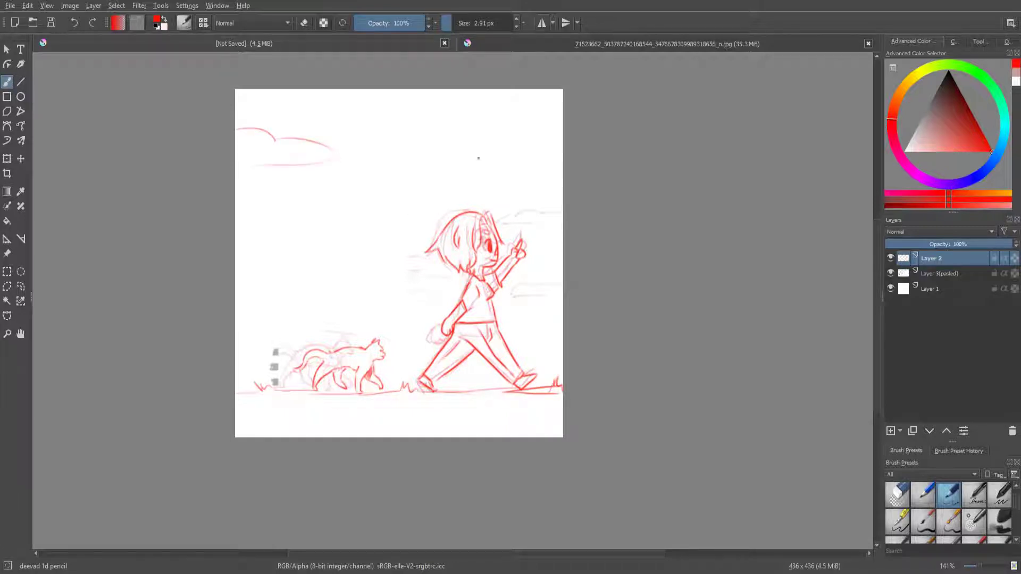
pyautogui.moveTo(375, 198)
pyautogui.mouseDown()
pyautogui.moveTo(543, 181)
pyautogui.moveTo(519, 202)
pyautogui.mouseUp()
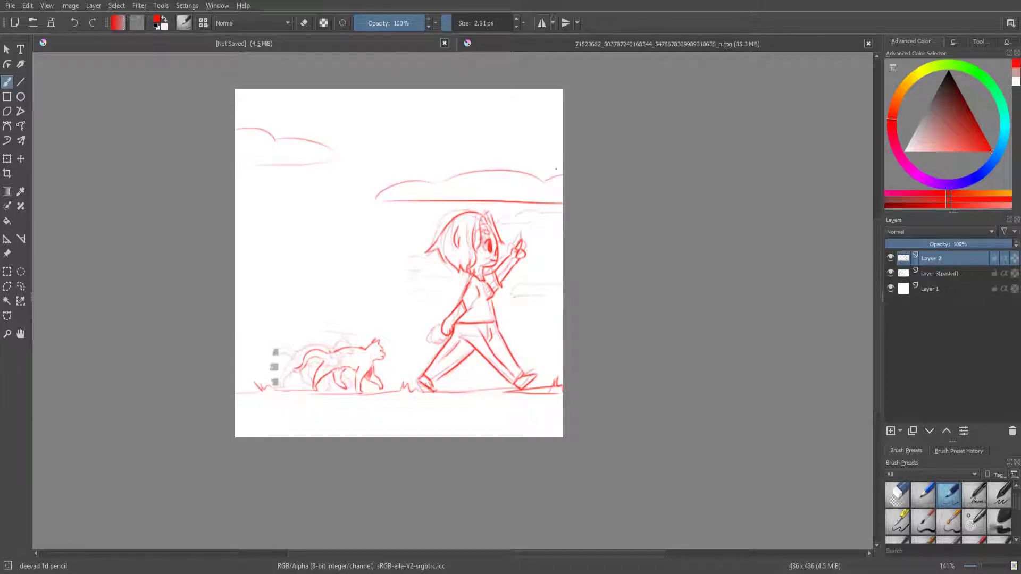
pyautogui.moveTo(310, 228); pyautogui.dragTo(361, 229)
pyautogui.scroll(1, 374, 362)
pyautogui.scroll(4, 374, 362)
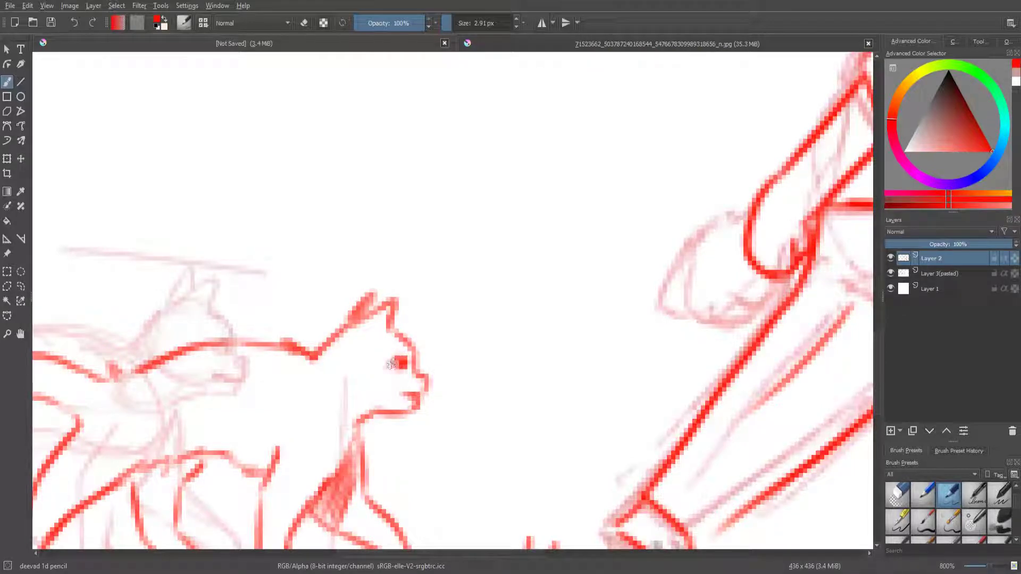
pyautogui.scroll(-2, 409, 361)
pyautogui.scroll(-2, 445, 223)
# Step: Hide the rough sketch layer and fade the red lineart layer to 37% opacity
pyautogui.scroll(-3, 445, 224)
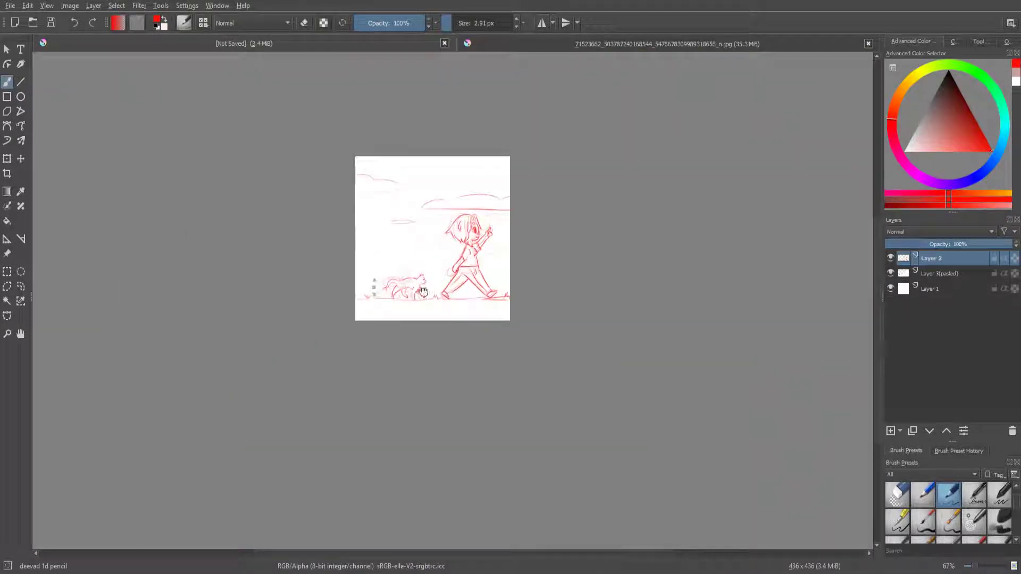
pyautogui.click(890, 272)
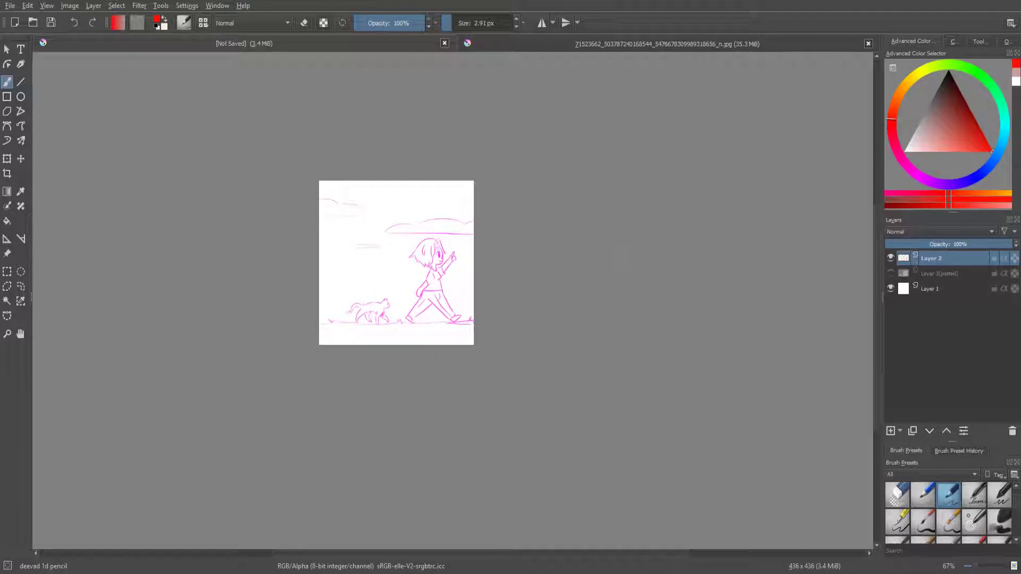
pyautogui.moveTo(919, 247); pyautogui.dragTo(933, 244)
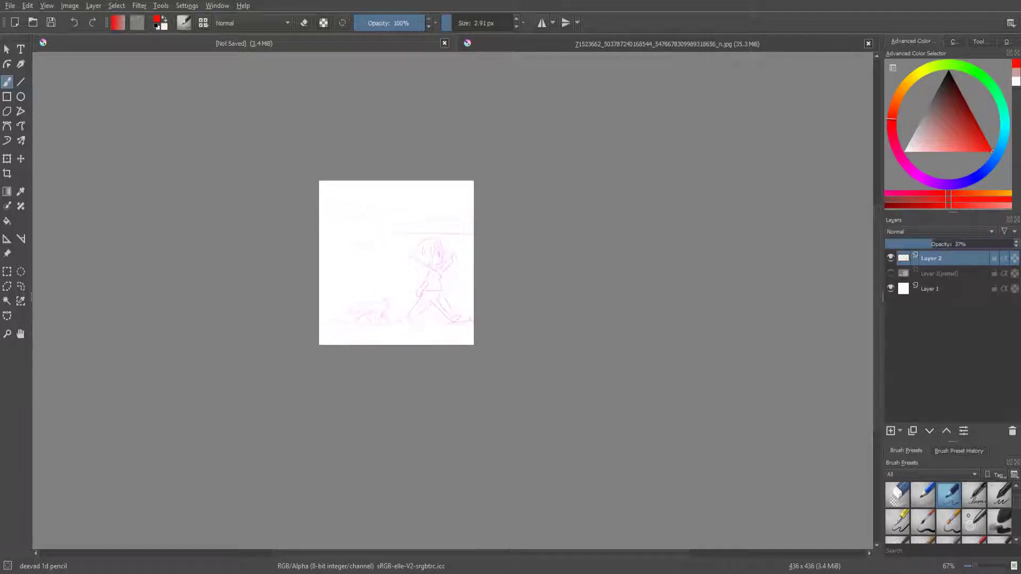
pyautogui.moveTo(483, 402)
pyautogui.mouseDown()
pyautogui.moveTo(495, 358)
pyautogui.moveTo(462, 438)
pyautogui.mouseUp()
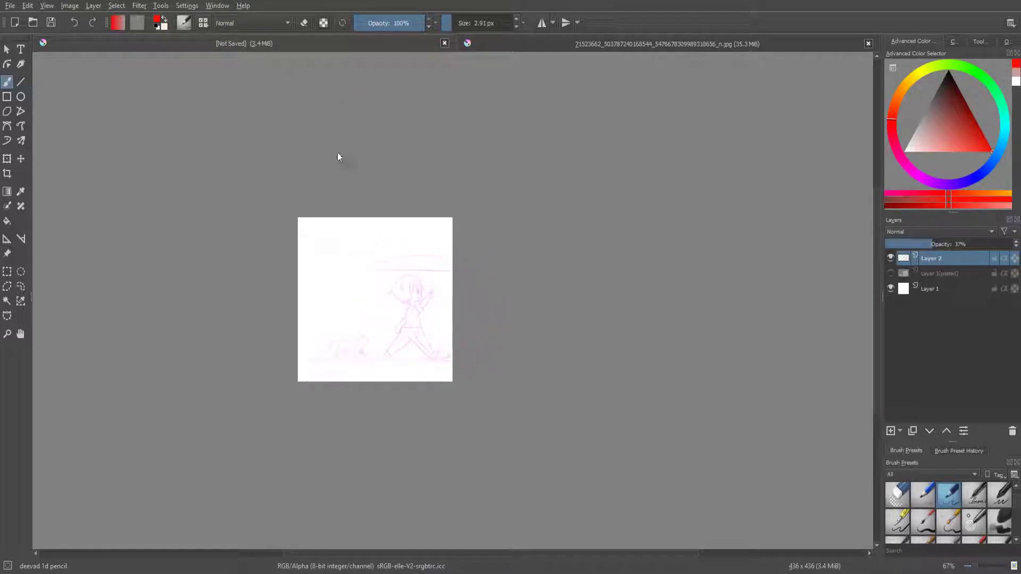
# Step: Set a black 1.74 px smooth inking brush, add Layer 5, and ink the hair edge
pyautogui.press('/')
pyautogui.press('d')
pyautogui.press('1')
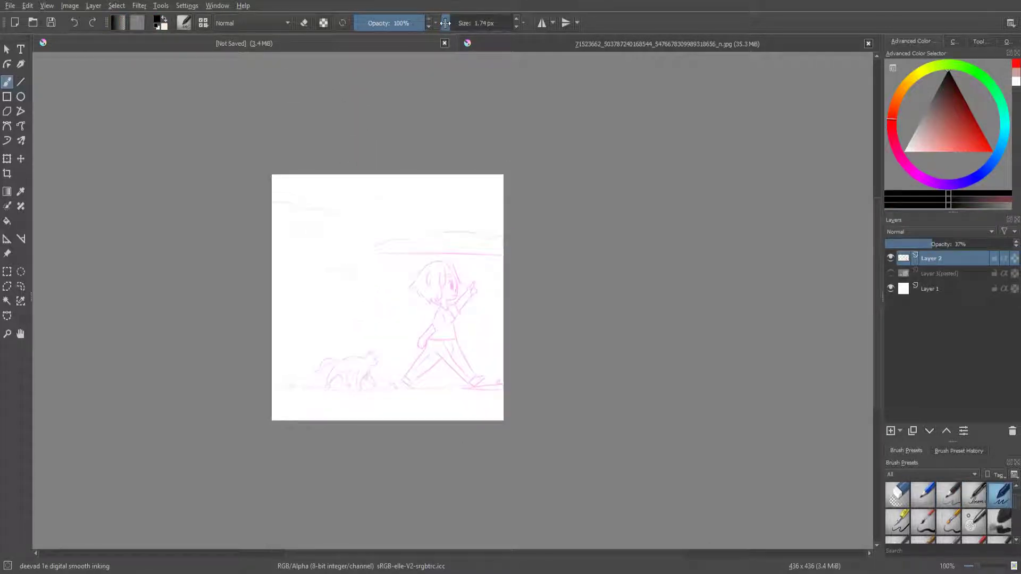
pyautogui.click(447, 23)
pyautogui.scroll(4, 454, 261)
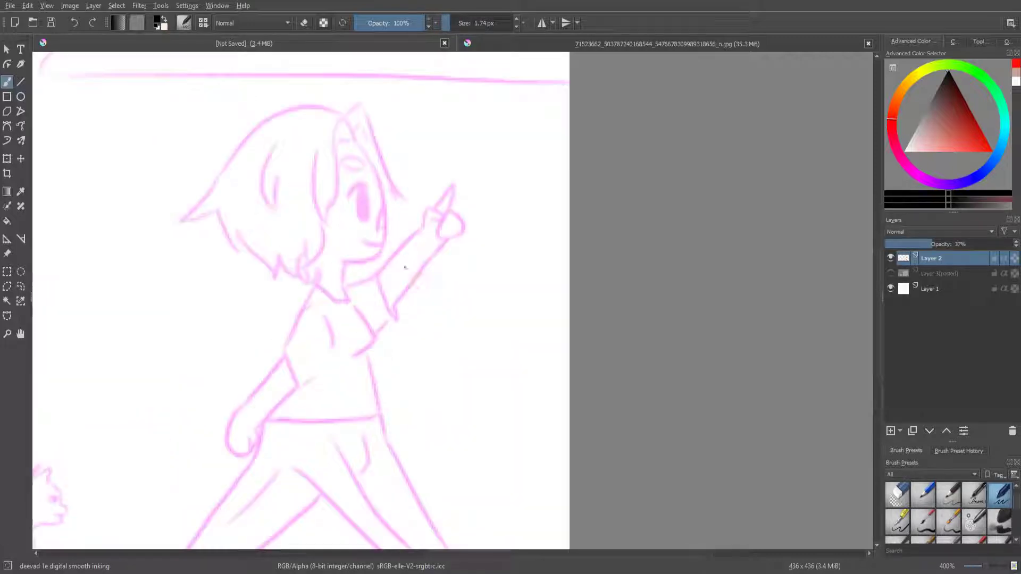
pyautogui.moveTo(412, 229); pyautogui.dragTo(434, 292)
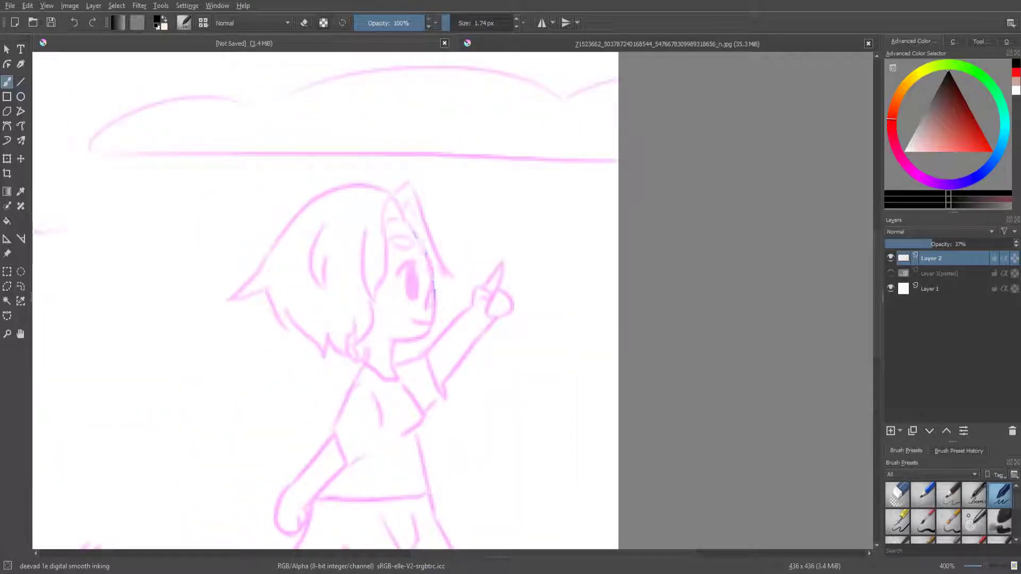
pyautogui.click(889, 430)
pyautogui.moveTo(409, 223); pyautogui.dragTo(435, 302)
# Step: Ink the hair's front edge, the black eye pupil and the smiling mouth
pyautogui.hotkey('ctrl', 'z')
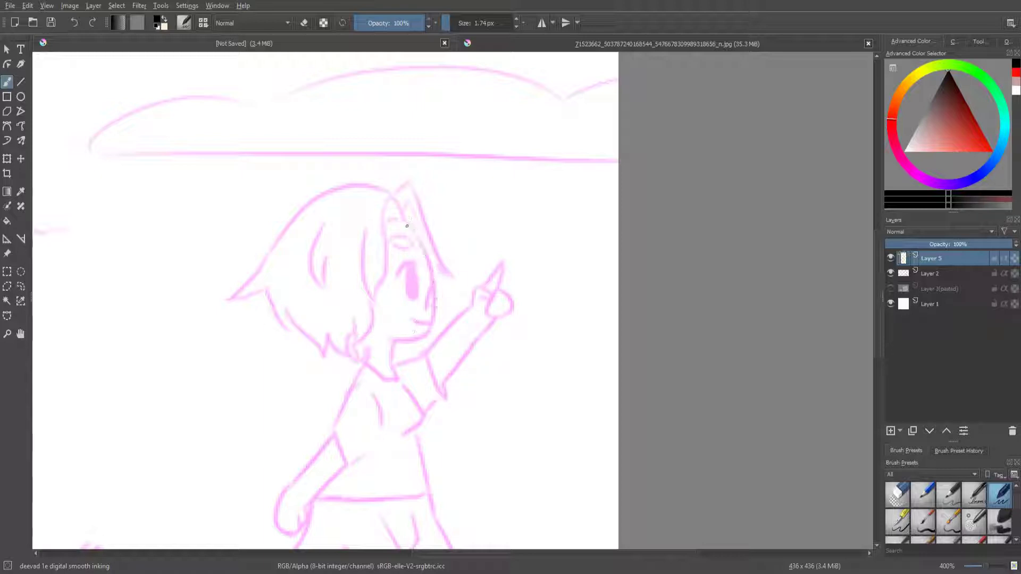
pyautogui.moveTo(408, 224); pyautogui.dragTo(432, 325)
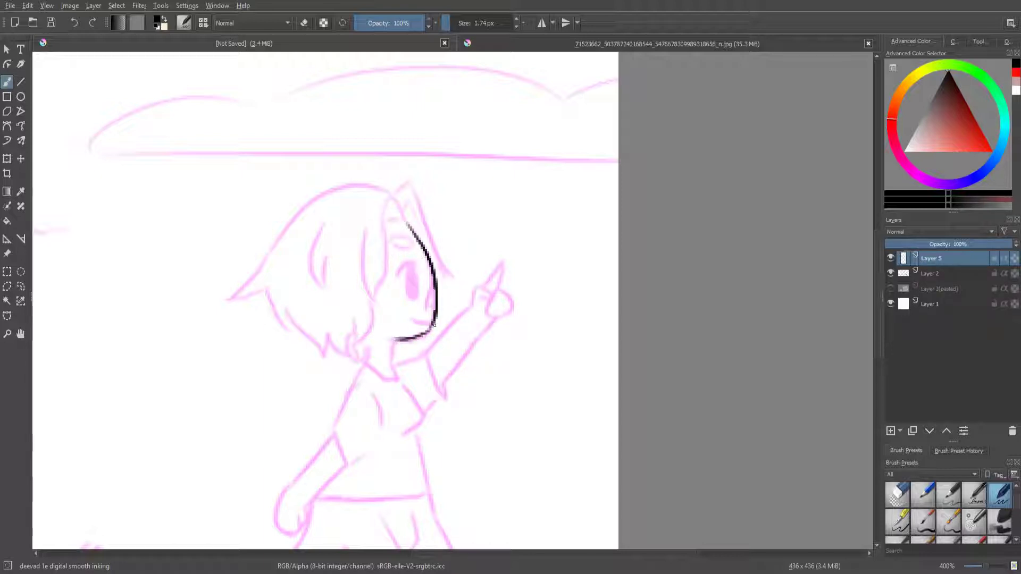
pyautogui.moveTo(431, 306); pyautogui.dragTo(430, 304)
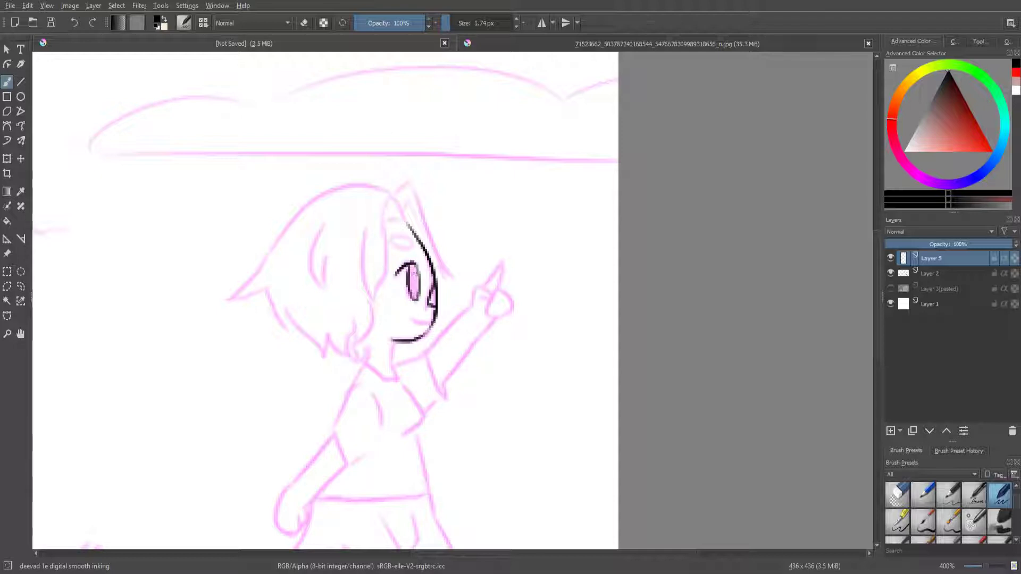
pyautogui.moveTo(410, 268)
pyautogui.mouseDown()
pyautogui.moveTo(414, 295)
pyautogui.moveTo(416, 273)
pyautogui.mouseUp()
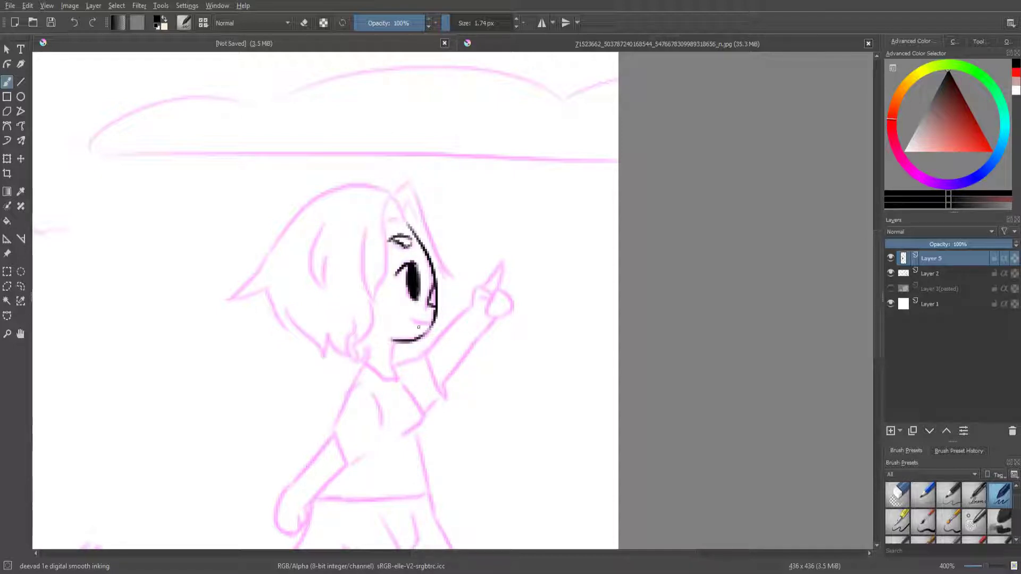
pyautogui.moveTo(414, 320); pyautogui.dragTo(432, 323)
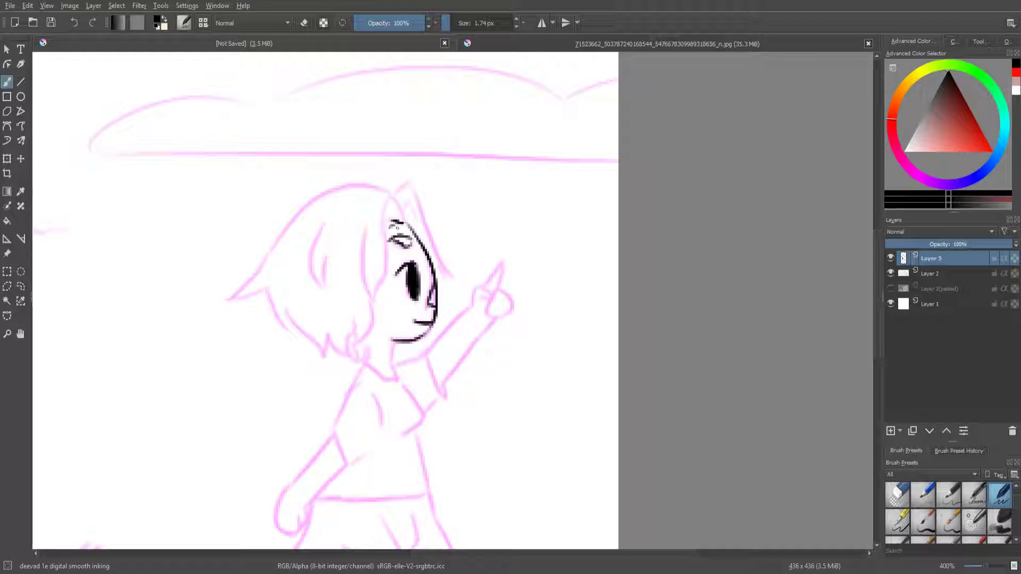
# Step: Ink the side hair strands, top tuft, curved hair outline and jagged fringe
pyautogui.moveTo(386, 202); pyautogui.dragTo(369, 307)
pyautogui.moveTo(362, 240); pyautogui.dragTo(368, 306)
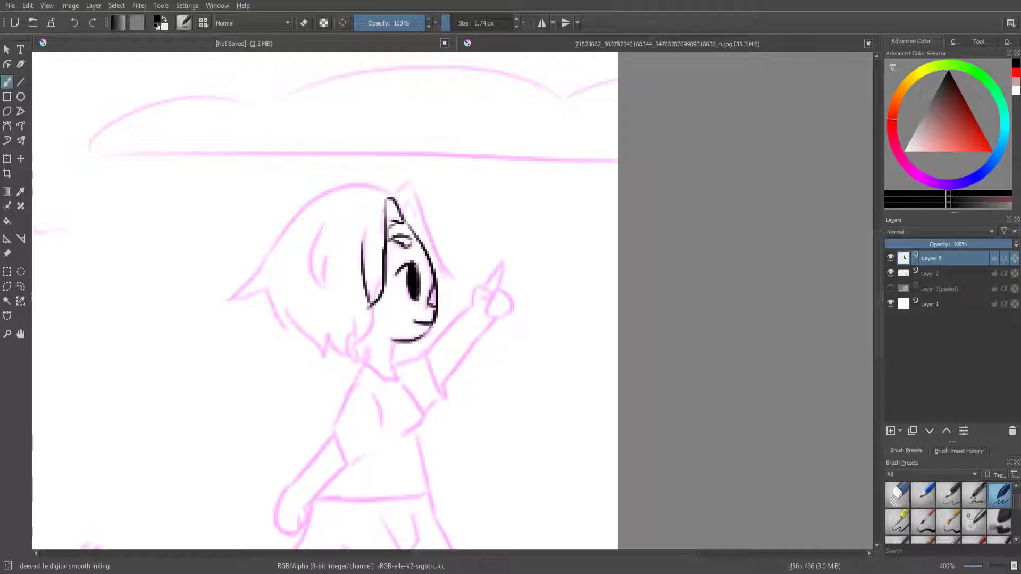
pyautogui.moveTo(395, 203)
pyautogui.mouseDown()
pyautogui.moveTo(450, 272)
pyautogui.moveTo(419, 216)
pyautogui.mouseUp()
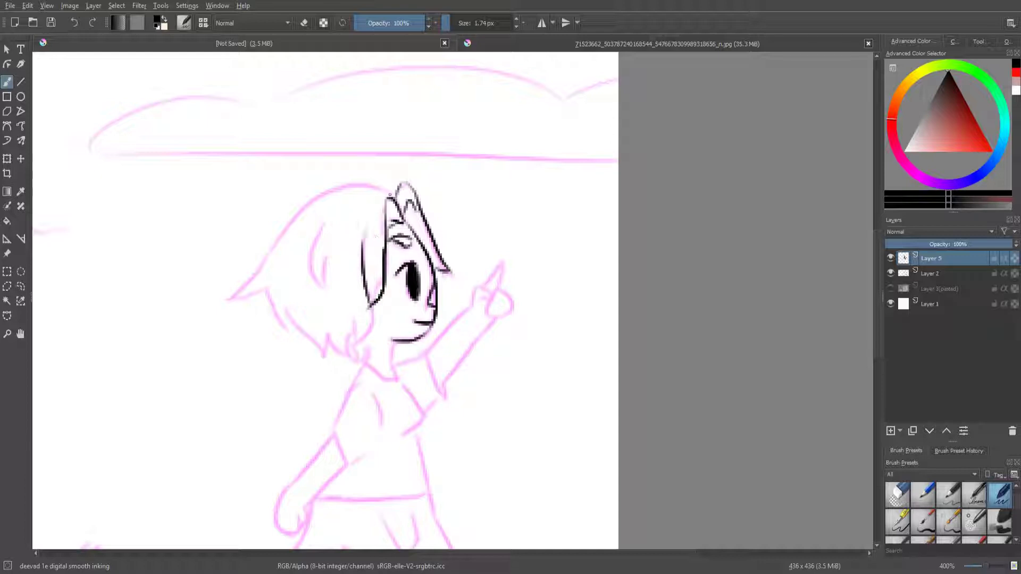
pyautogui.moveTo(378, 185); pyautogui.dragTo(286, 244)
pyautogui.moveTo(298, 210); pyautogui.dragTo(237, 283)
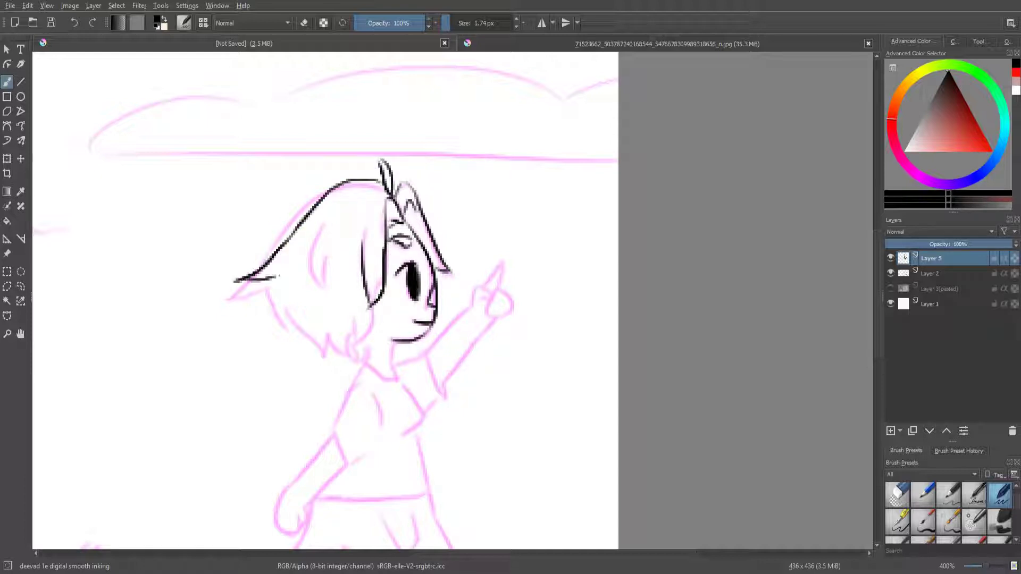
pyautogui.hotkey('ctrl', 'z')
pyautogui.hotkey('ctrl', 'z')
pyautogui.moveTo(378, 184); pyautogui.dragTo(269, 266)
pyautogui.hotkey('ctrl', 'z')
pyautogui.moveTo(377, 184)
pyautogui.mouseDown()
pyautogui.moveTo(246, 312)
pyautogui.moveTo(334, 361)
pyautogui.mouseUp()
pyautogui.moveTo(336, 327)
pyautogui.mouseDown()
pyautogui.moveTo(361, 356)
pyautogui.moveTo(378, 306)
pyautogui.mouseUp()
pyautogui.moveTo(318, 229); pyautogui.dragTo(327, 286)
# Step: Ink the neck, raised pointing arm, shirt sleeve and fold, lowered arm and shirt hem
pyautogui.moveTo(393, 345); pyautogui.dragTo(395, 377)
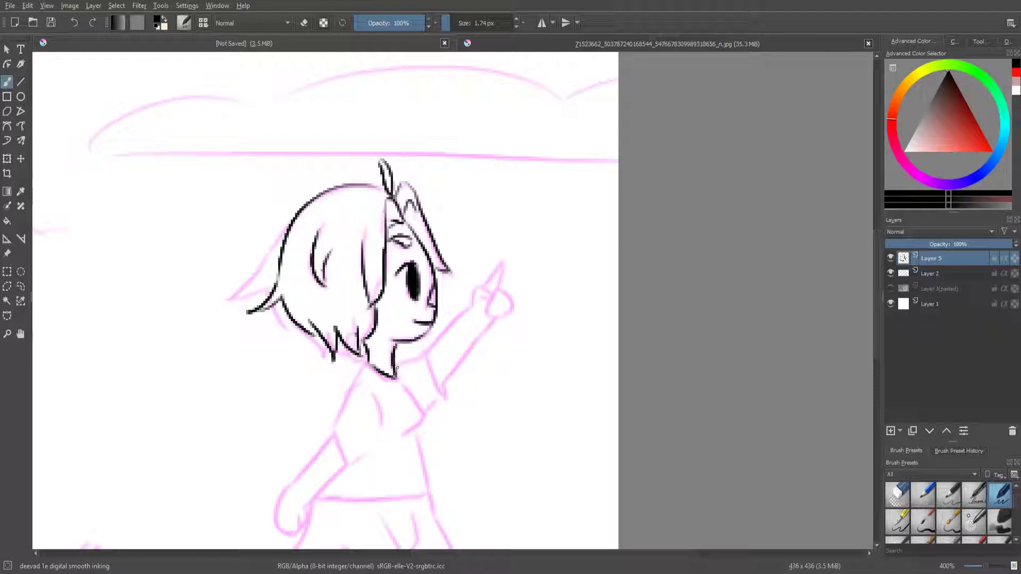
pyautogui.moveTo(424, 355); pyautogui.dragTo(440, 396)
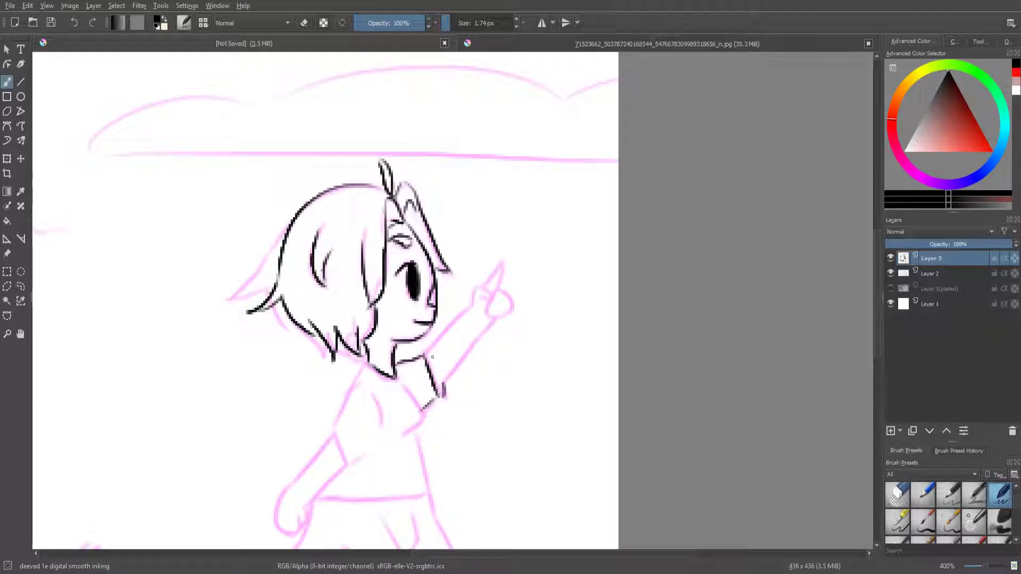
pyautogui.moveTo(424, 355)
pyautogui.mouseDown()
pyautogui.moveTo(475, 307)
pyautogui.moveTo(440, 395)
pyautogui.mouseUp()
pyautogui.moveTo(476, 287); pyautogui.dragTo(499, 289)
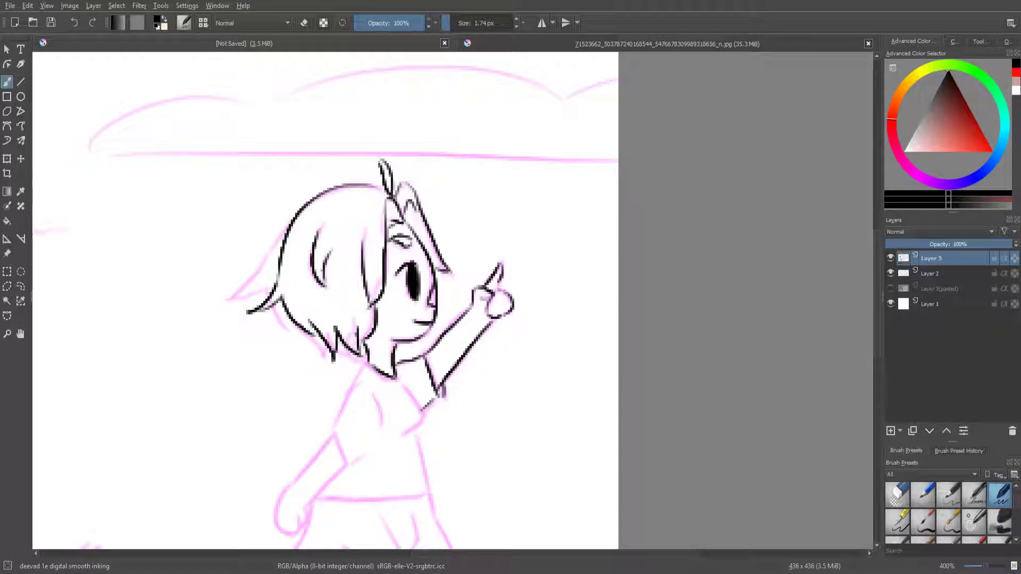
pyautogui.moveTo(356, 382)
pyautogui.mouseDown()
pyautogui.moveTo(332, 420)
pyautogui.moveTo(352, 456)
pyautogui.mouseUp()
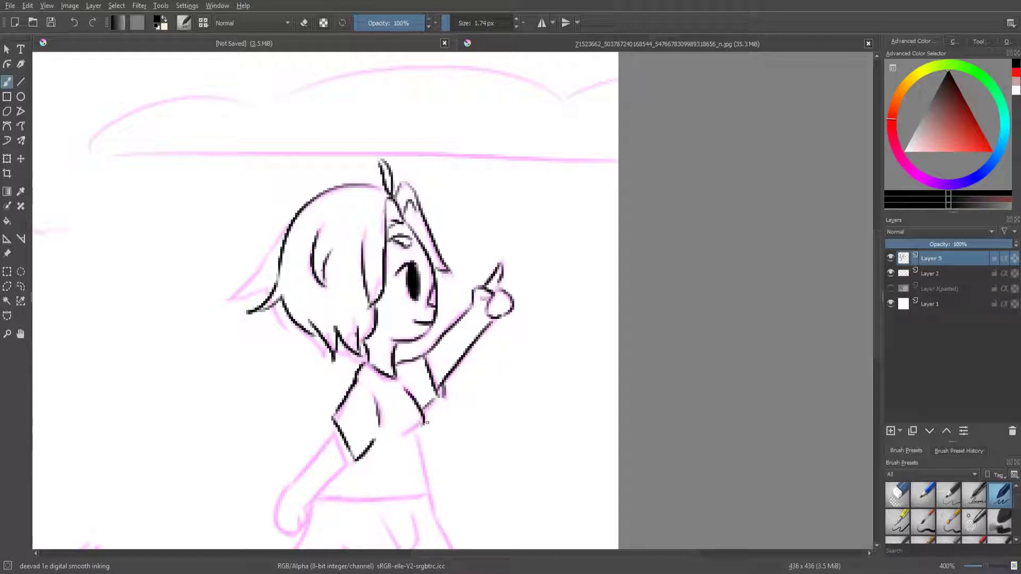
pyautogui.moveTo(425, 422); pyautogui.dragTo(411, 436)
pyautogui.moveTo(338, 423)
pyautogui.mouseDown()
pyautogui.moveTo(277, 509)
pyautogui.moveTo(296, 521)
pyautogui.moveTo(355, 453)
pyautogui.mouseUp()
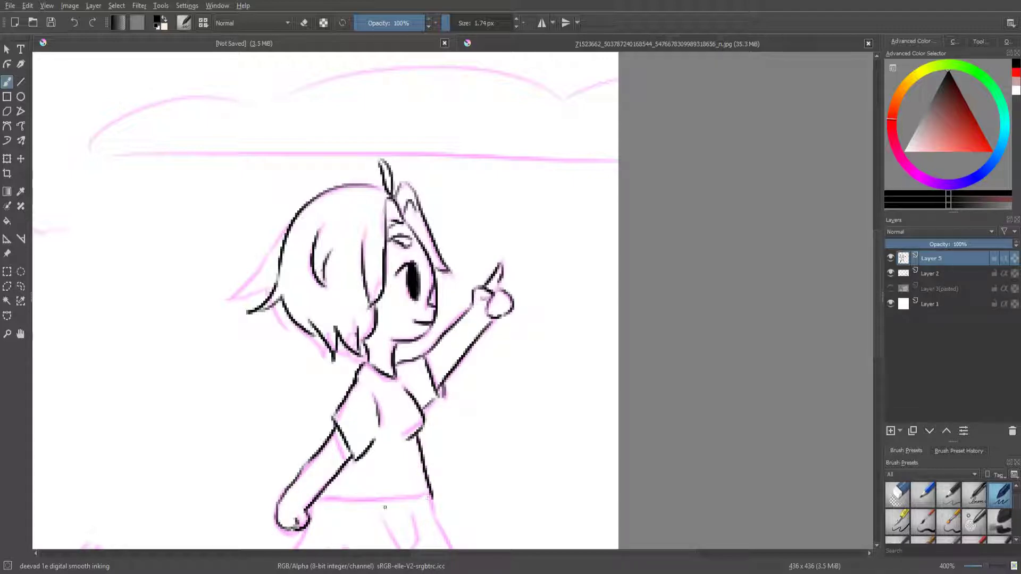
pyautogui.moveTo(317, 500); pyautogui.dragTo(435, 500)
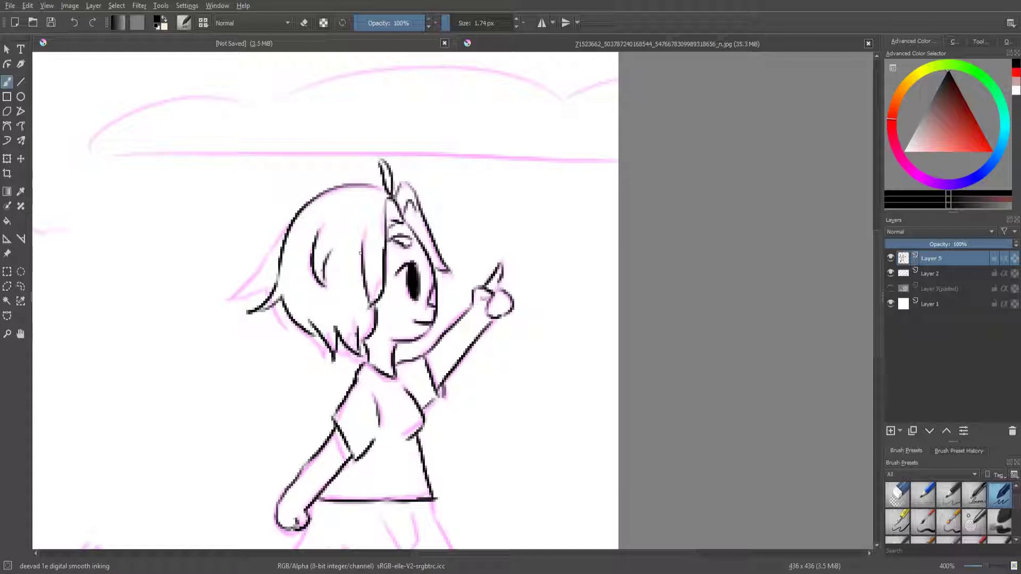
# Step: Zoom in and ink the back leg and front leg with its inner line and crease
pyautogui.scroll(-3, 360, 253)
pyautogui.scroll(1, 373, 276)
pyautogui.scroll(3, 399, 314)
pyautogui.scroll(1, 399, 314)
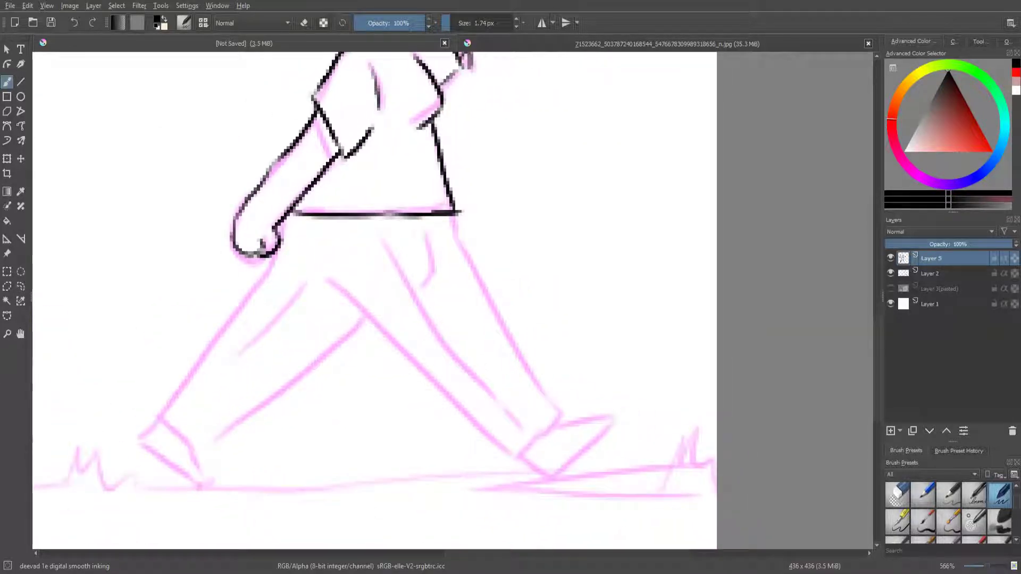
pyautogui.moveTo(461, 245); pyautogui.dragTo(550, 407)
pyautogui.hotkey('ctrl', 'z')
pyautogui.moveTo(454, 237); pyautogui.dragTo(561, 412)
pyautogui.moveTo(329, 280)
pyautogui.mouseDown()
pyautogui.moveTo(514, 465)
pyautogui.moveTo(561, 417)
pyautogui.mouseUp()
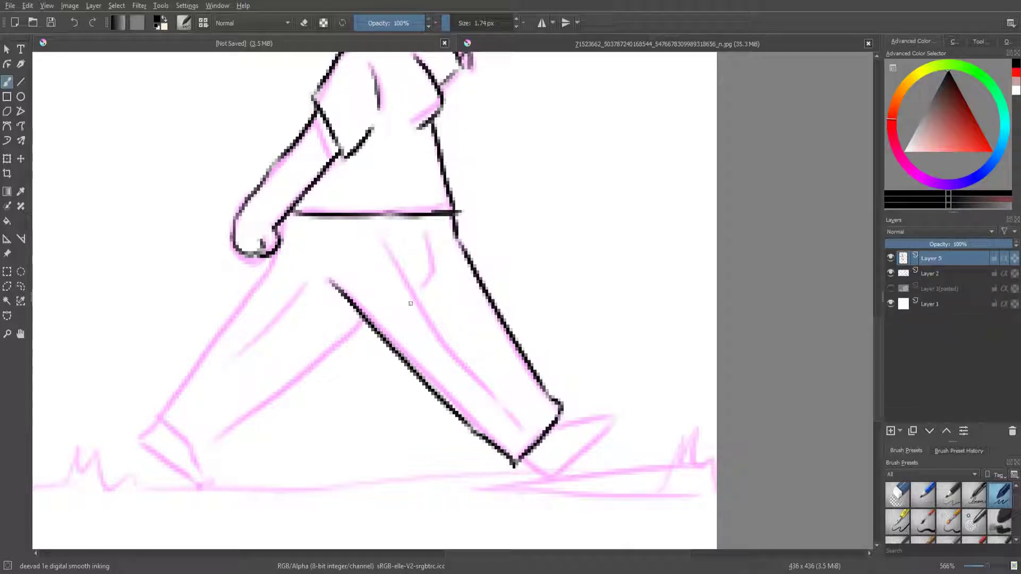
pyautogui.moveTo(384, 235); pyautogui.dragTo(425, 308)
pyautogui.moveTo(448, 346); pyautogui.dragTo(532, 441)
pyautogui.moveTo(427, 230); pyautogui.dragTo(427, 279)
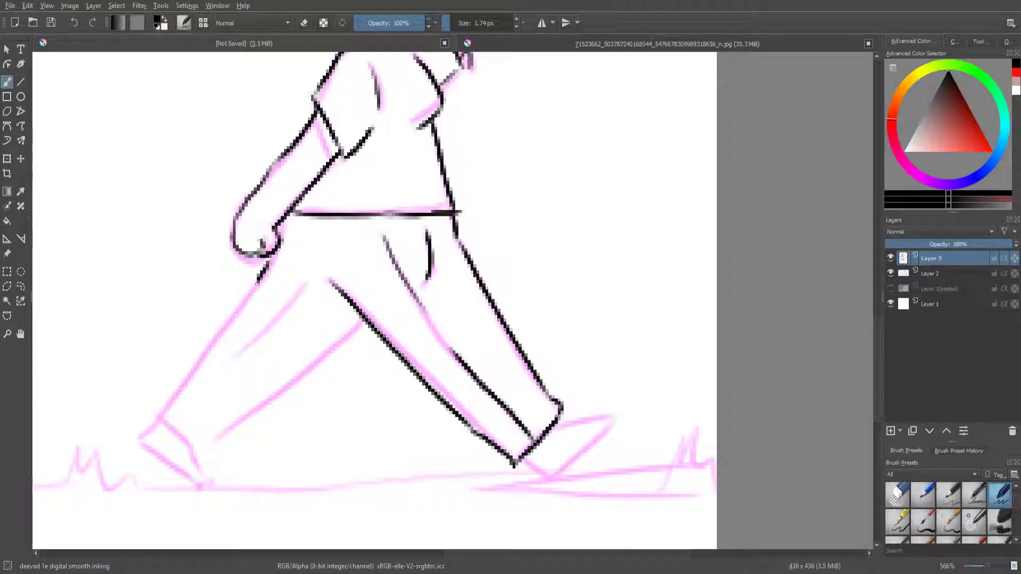
# Step: Outline the rear leg with its inner line and sole, plus the front foot
pyautogui.moveTo(268, 260)
pyautogui.mouseDown()
pyautogui.moveTo(159, 417)
pyautogui.moveTo(206, 453)
pyautogui.moveTo(346, 360)
pyautogui.mouseUp()
pyautogui.hotkey('ctrl', 'z')
pyautogui.moveTo(210, 442); pyautogui.dragTo(363, 315)
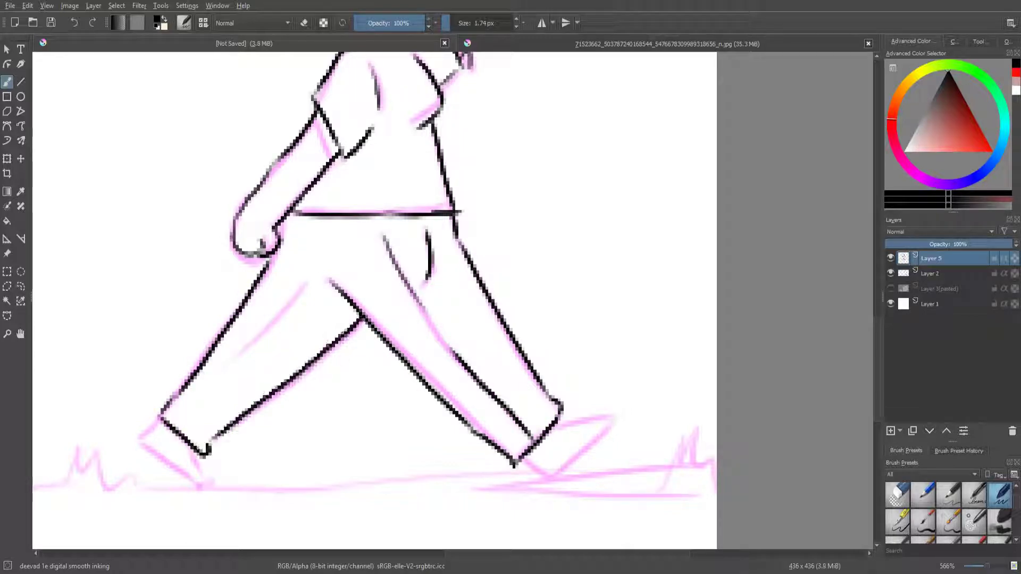
pyautogui.moveTo(306, 289); pyautogui.dragTo(228, 367)
pyautogui.moveTo(147, 447); pyautogui.dragTo(215, 481)
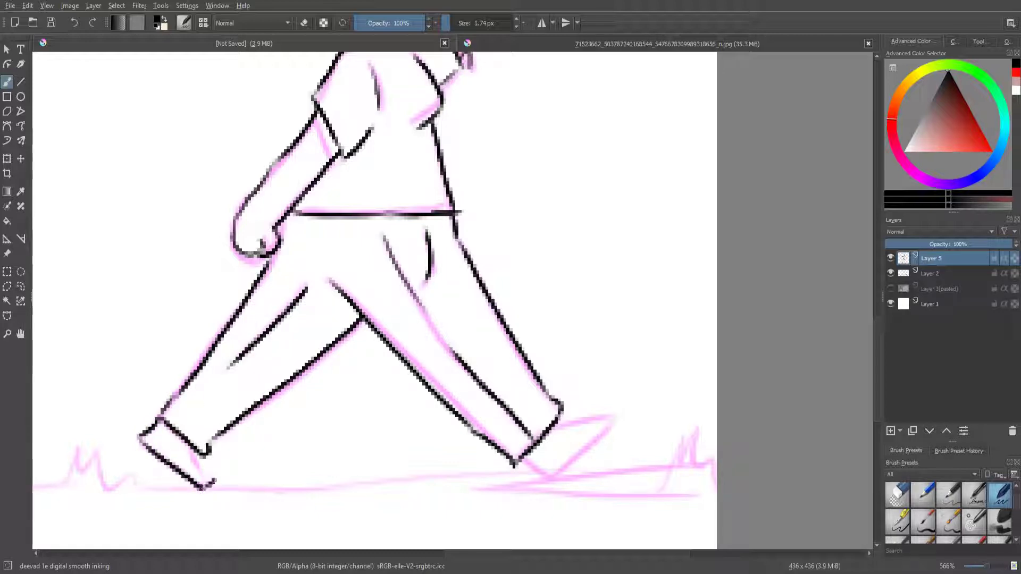
pyautogui.moveTo(521, 458)
pyautogui.mouseDown()
pyautogui.moveTo(551, 480)
pyautogui.moveTo(608, 433)
pyautogui.moveTo(616, 411)
pyautogui.mouseUp()
# Step: Ink the cat's chest and both front legs, hatching the shadow between them
pyautogui.scroll(-5, 461, 361)
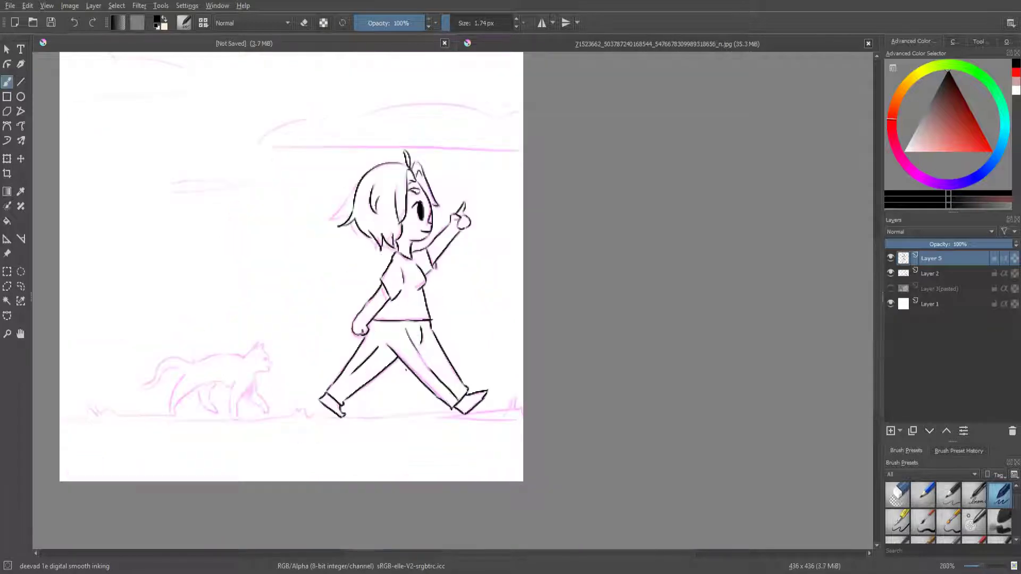
pyautogui.scroll(-4, 460, 361)
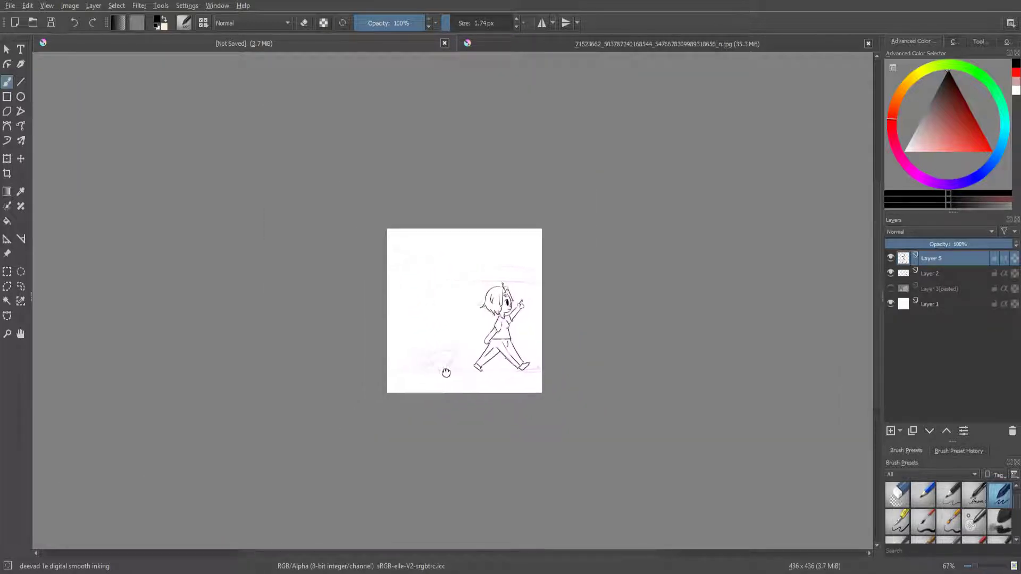
pyautogui.scroll(4, 446, 369)
pyautogui.scroll(4, 444, 345)
pyautogui.scroll(3, 442, 323)
pyautogui.moveTo(502, 214)
pyautogui.mouseDown()
pyautogui.moveTo(491, 253)
pyautogui.moveTo(417, 353)
pyautogui.moveTo(404, 432)
pyautogui.moveTo(412, 472)
pyautogui.mouseUp()
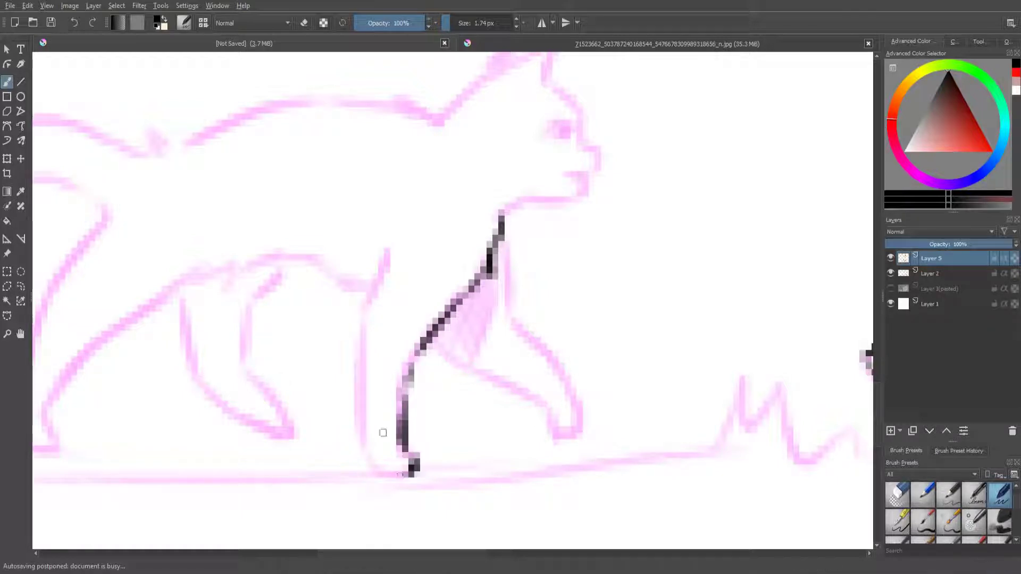
pyautogui.moveTo(381, 254)
pyautogui.mouseDown()
pyautogui.moveTo(357, 342)
pyautogui.moveTo(367, 458)
pyautogui.moveTo(411, 472)
pyautogui.mouseUp()
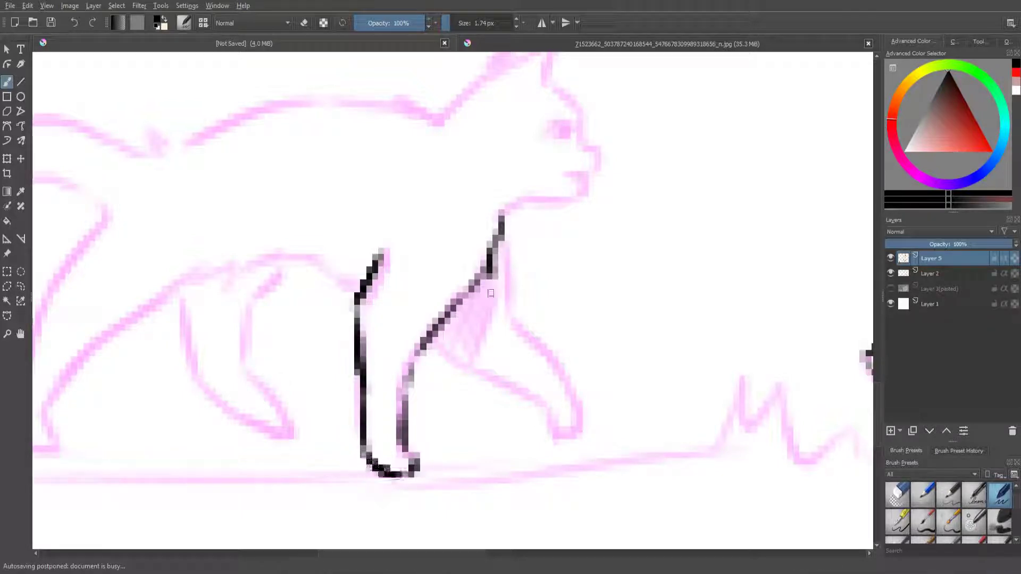
pyautogui.moveTo(499, 240)
pyautogui.mouseDown()
pyautogui.moveTo(504, 310)
pyautogui.moveTo(564, 372)
pyautogui.moveTo(569, 433)
pyautogui.mouseUp()
pyautogui.moveTo(429, 348)
pyautogui.mouseDown()
pyautogui.moveTo(513, 383)
pyautogui.moveTo(556, 433)
pyautogui.mouseUp()
pyautogui.moveTo(483, 283)
pyautogui.mouseDown()
pyautogui.moveTo(431, 349)
pyautogui.moveTo(456, 361)
pyautogui.mouseUp()
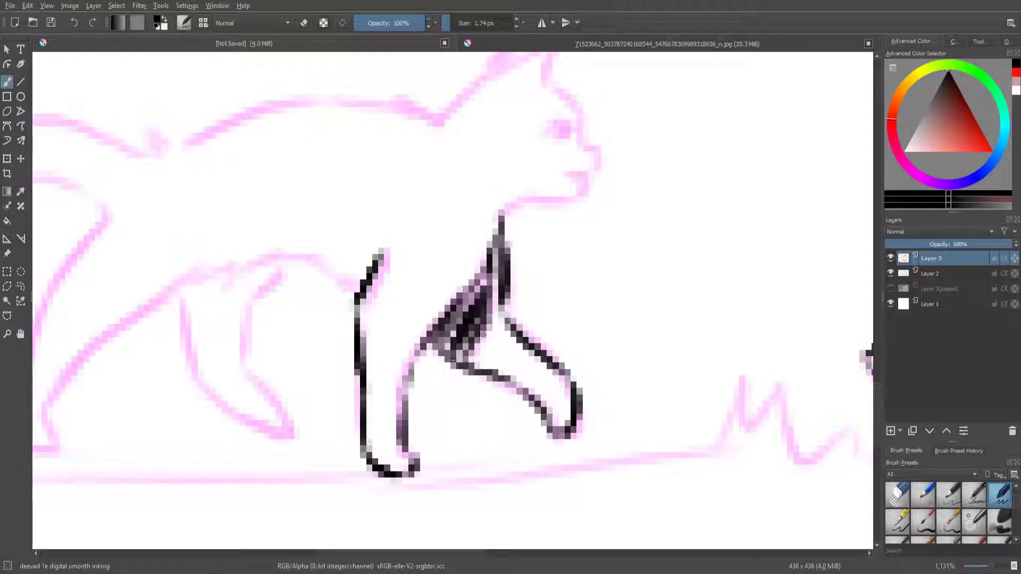
pyautogui.moveTo(492, 322); pyautogui.dragTo(480, 339)
# Step: Ink the cat's back and belly line, hind leg and hind foot contour
pyautogui.moveTo(354, 292)
pyautogui.mouseDown()
pyautogui.moveTo(258, 258)
pyautogui.moveTo(146, 295)
pyautogui.moveTo(74, 378)
pyautogui.moveTo(122, 407)
pyautogui.moveTo(223, 407)
pyautogui.mouseUp()
pyautogui.moveTo(226, 372)
pyautogui.mouseDown()
pyautogui.moveTo(192, 420)
pyautogui.moveTo(184, 455)
pyautogui.mouseUp()
pyautogui.moveTo(255, 217); pyautogui.dragTo(160, 345)
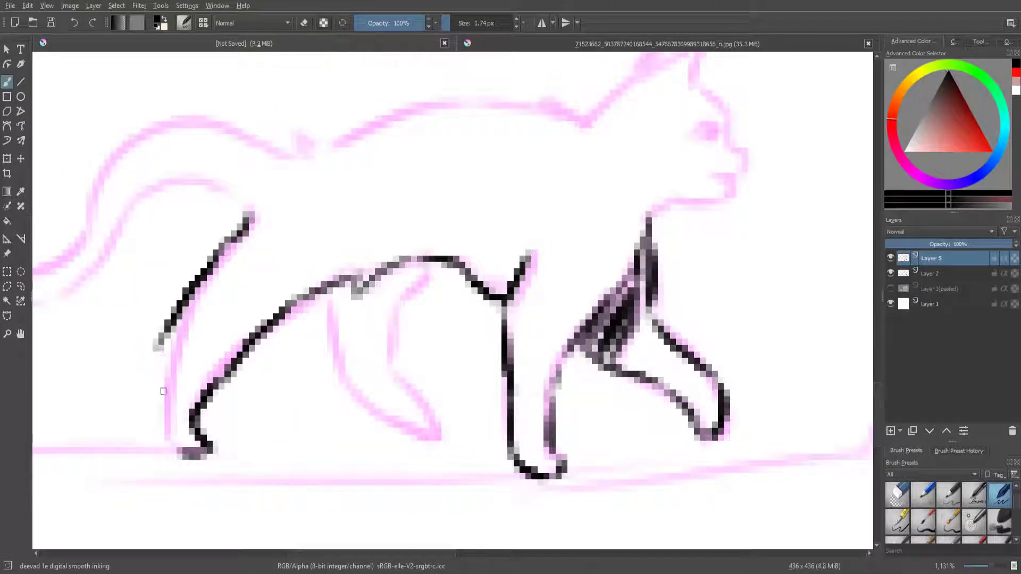
pyautogui.moveTo(178, 452)
pyautogui.mouseDown()
pyautogui.moveTo(140, 348)
pyautogui.moveTo(159, 345)
pyautogui.mouseUp()
pyautogui.moveTo(348, 394)
pyautogui.mouseDown()
pyautogui.moveTo(319, 356)
pyautogui.moveTo(330, 300)
pyautogui.mouseUp()
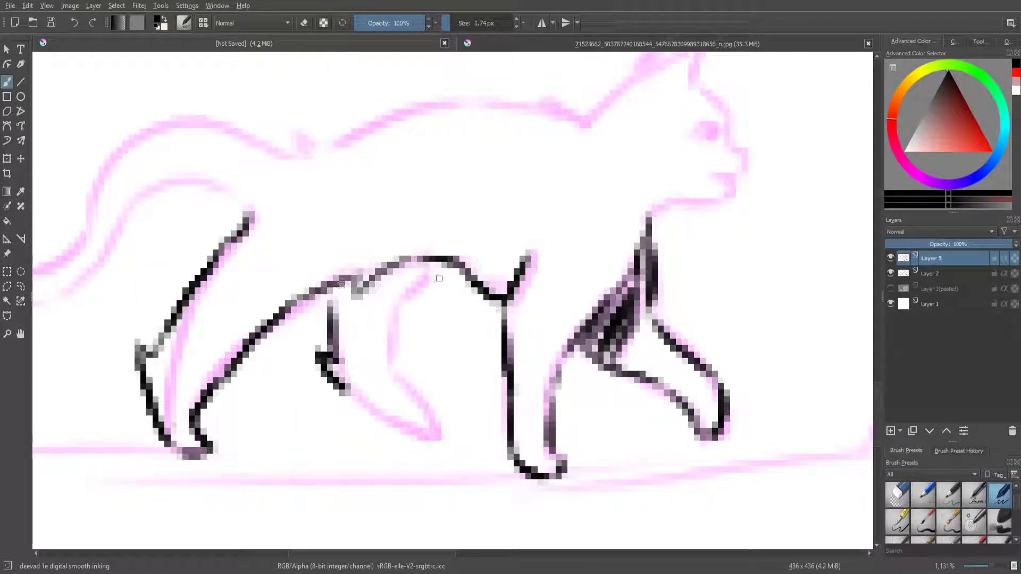
pyautogui.moveTo(430, 268)
pyautogui.mouseDown()
pyautogui.moveTo(402, 322)
pyautogui.moveTo(440, 426)
pyautogui.moveTo(424, 450)
pyautogui.mouseUp()
pyautogui.moveTo(344, 394); pyautogui.dragTo(422, 447)
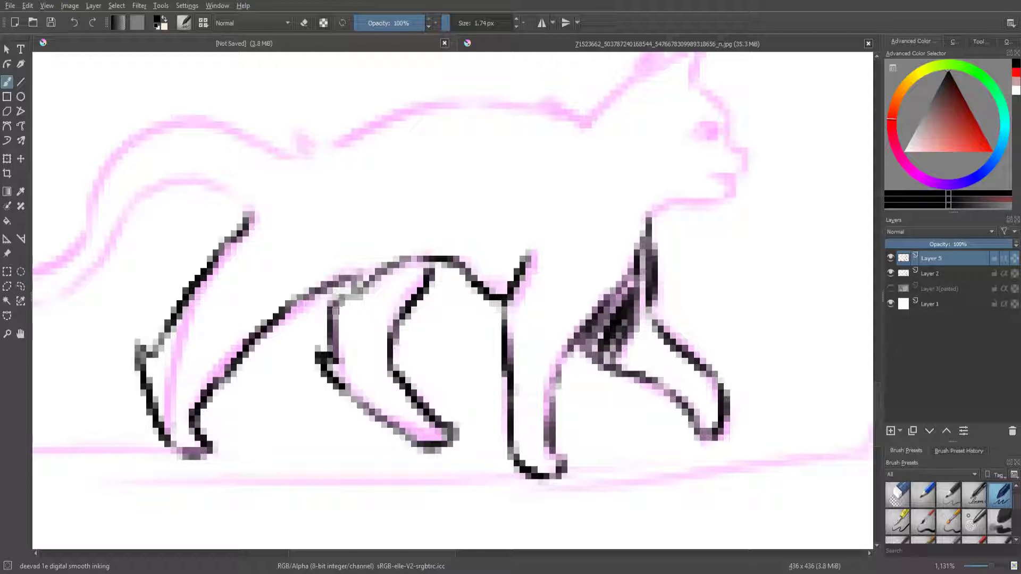
pyautogui.moveTo(345, 326)
pyautogui.mouseDown()
pyautogui.moveTo(428, 274)
pyautogui.moveTo(383, 322)
pyautogui.mouseUp()
# Step: Ink the cat's back, neck, ear, face outline and mouth line
pyautogui.moveTo(333, 141)
pyautogui.mouseDown()
pyautogui.moveTo(151, 117)
pyautogui.moveTo(130, 139)
pyautogui.moveTo(284, 170)
pyautogui.moveTo(274, 170)
pyautogui.moveTo(205, 285)
pyautogui.moveTo(232, 318)
pyautogui.moveTo(423, 237)
pyautogui.mouseUp()
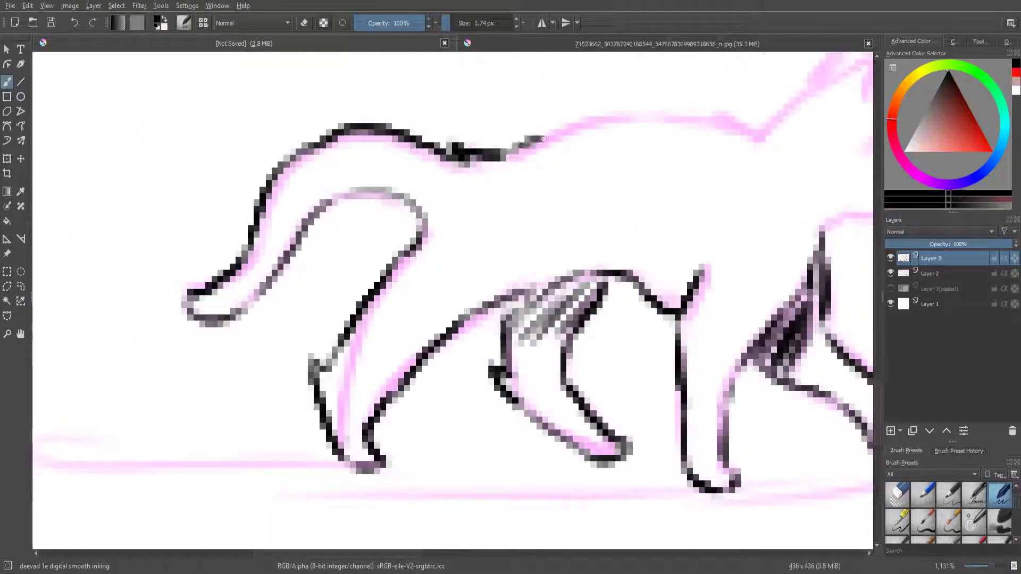
pyautogui.moveTo(505, 154); pyautogui.dragTo(756, 130)
pyautogui.moveTo(699, 160); pyautogui.dragTo(342, 230)
pyautogui.moveTo(322, 330)
pyautogui.mouseDown()
pyautogui.moveTo(441, 252)
pyautogui.moveTo(432, 296)
pyautogui.mouseUp()
pyautogui.moveTo(379, 274); pyautogui.dragTo(406, 245)
pyautogui.moveTo(433, 295)
pyautogui.mouseDown()
pyautogui.moveTo(484, 367)
pyautogui.moveTo(476, 393)
pyautogui.moveTo(446, 412)
pyautogui.moveTo(386, 423)
pyautogui.mouseUp()
pyautogui.moveTo(476, 385); pyautogui.dragTo(447, 391)
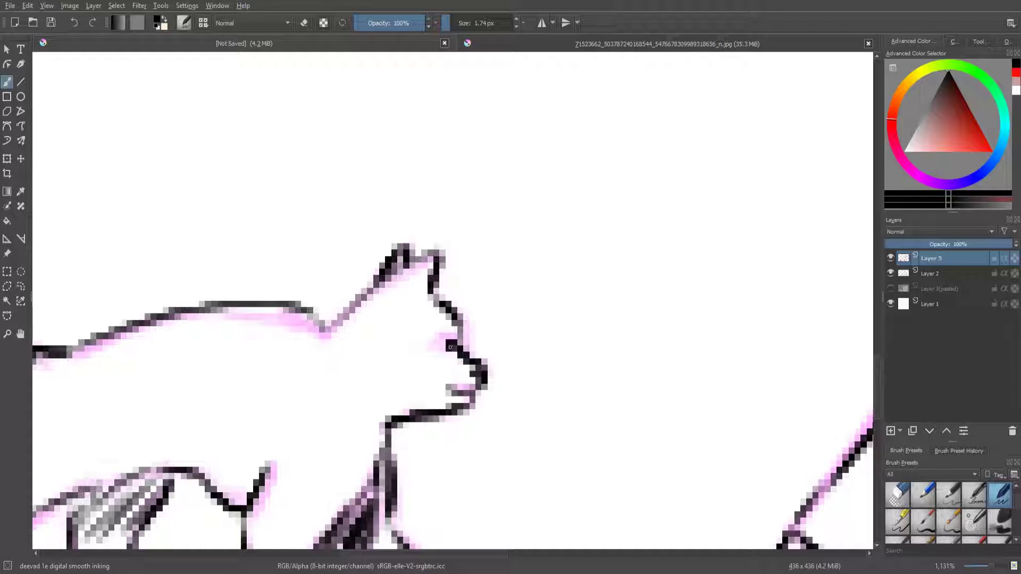
# Step: Extend the ground line across the bottom with a grass tuft
pyautogui.scroll(-2, 451, 347)
pyautogui.scroll(-4, 457, 341)
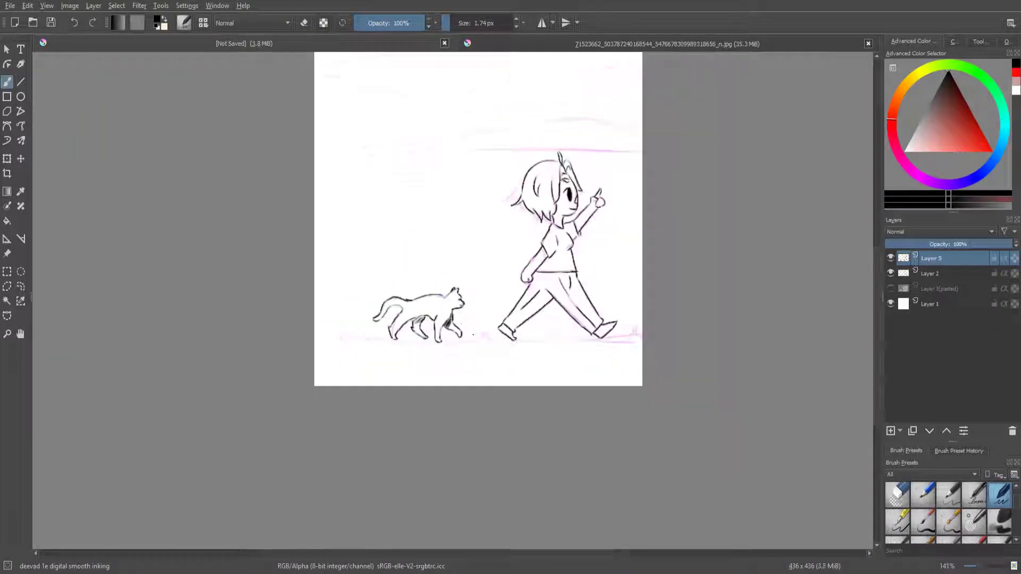
pyautogui.scroll(-3, 458, 340)
pyautogui.scroll(2, 457, 341)
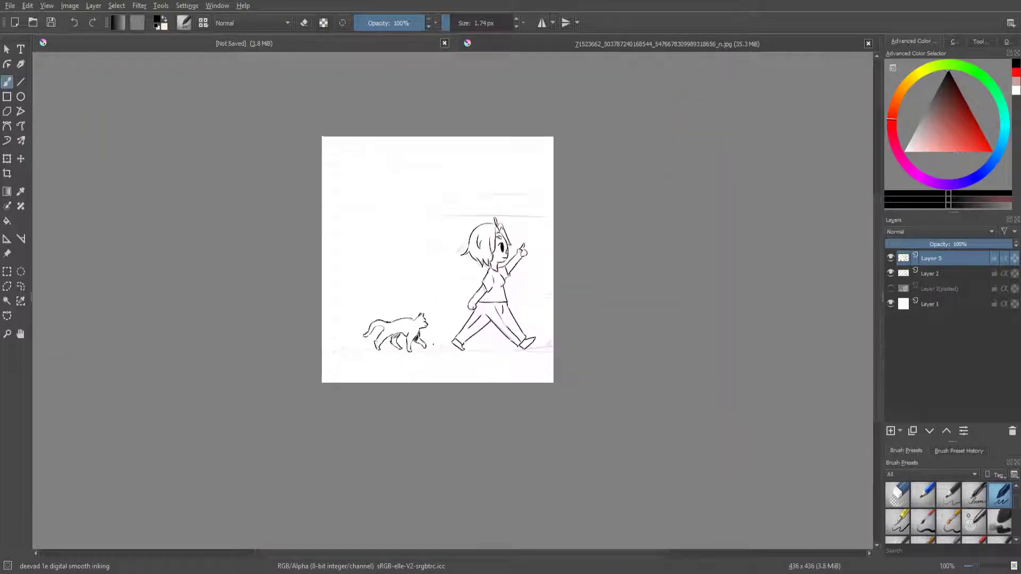
pyautogui.scroll(3, 433, 343)
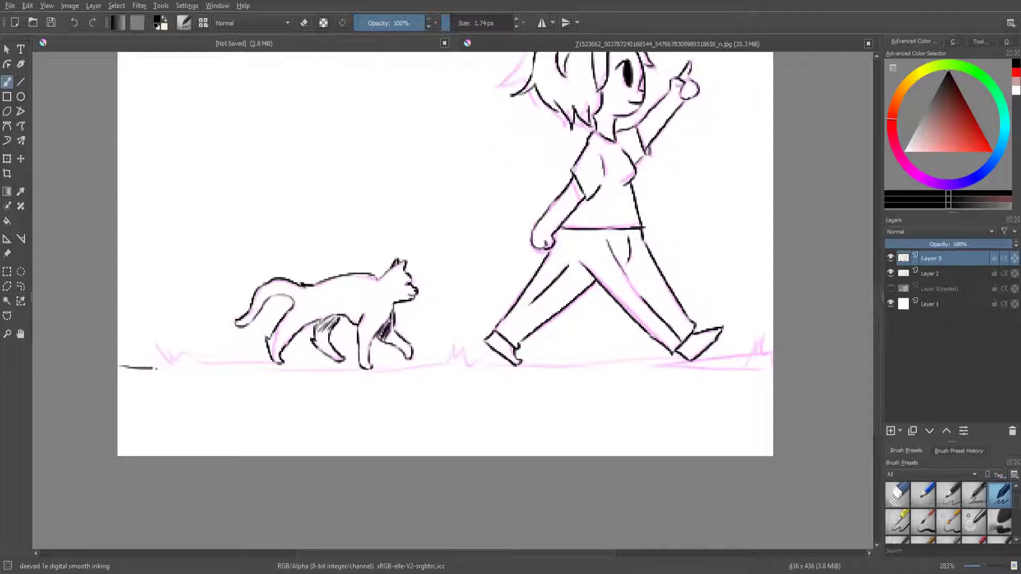
pyautogui.moveTo(157, 368); pyautogui.dragTo(171, 367)
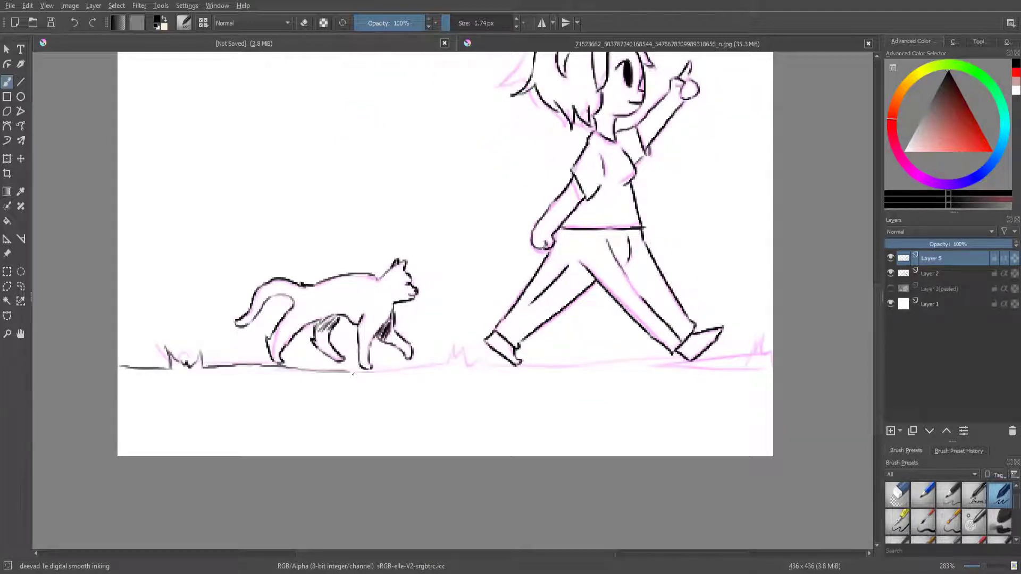
pyautogui.moveTo(431, 367)
pyautogui.mouseDown()
pyautogui.moveTo(471, 350)
pyautogui.moveTo(619, 367)
pyautogui.moveTo(729, 362)
pyautogui.moveTo(772, 343)
pyautogui.mouseUp()
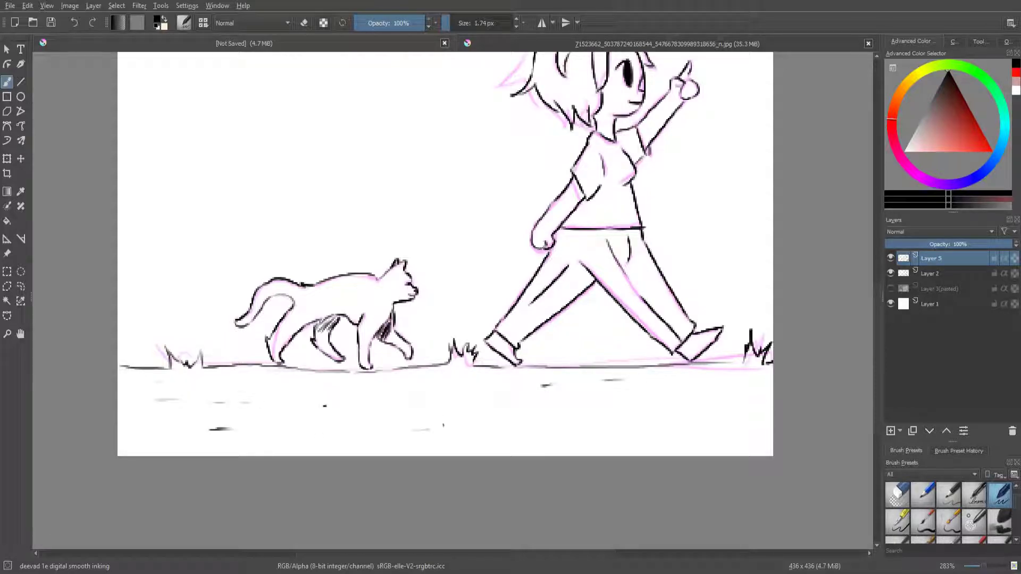
# Step: Erase and redraw the cat's back line lower and curved, then add a tail-tip stroke
pyautogui.scroll(-2, 383, 312)
pyautogui.scroll(5, 383, 312)
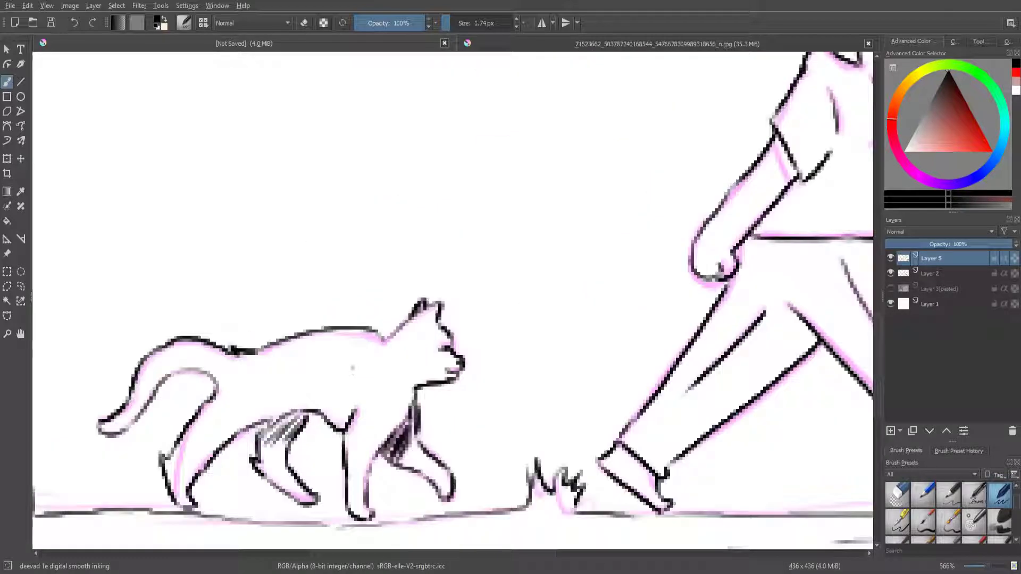
pyautogui.press('e')
pyautogui.moveTo(307, 313)
pyautogui.mouseDown()
pyautogui.moveTo(393, 316)
pyautogui.moveTo(290, 322)
pyautogui.mouseUp()
pyautogui.press('e')
pyautogui.scroll(-2, 236, 271)
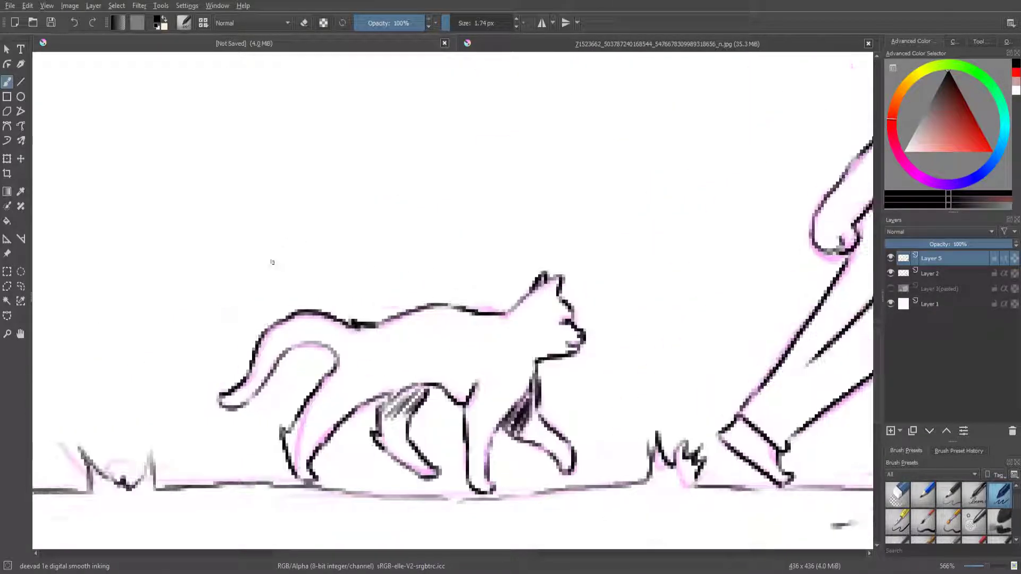
pyautogui.moveTo(248, 411); pyautogui.dragTo(227, 429)
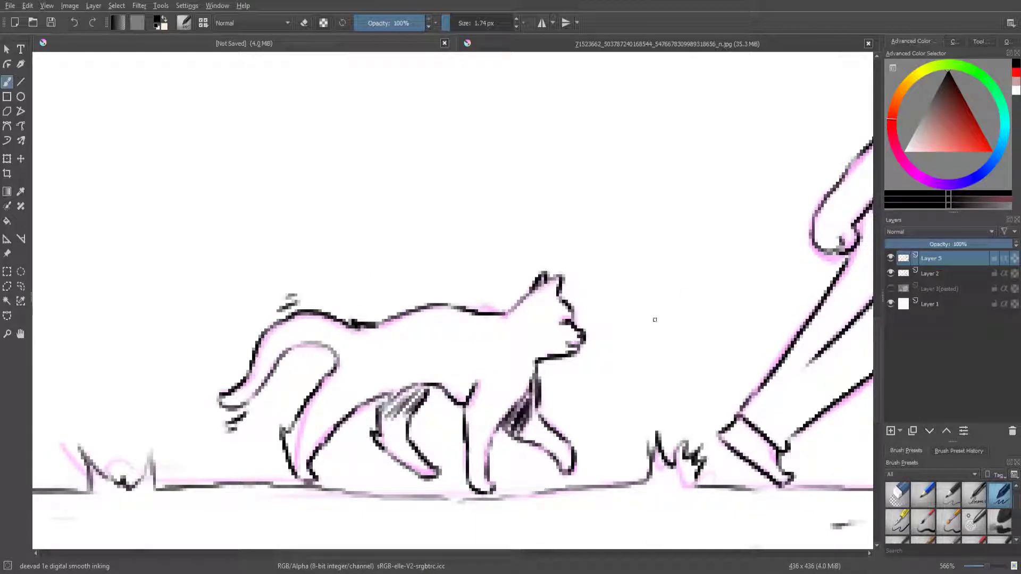
pyautogui.scroll(-4, 655, 319)
pyautogui.scroll(-3, 655, 320)
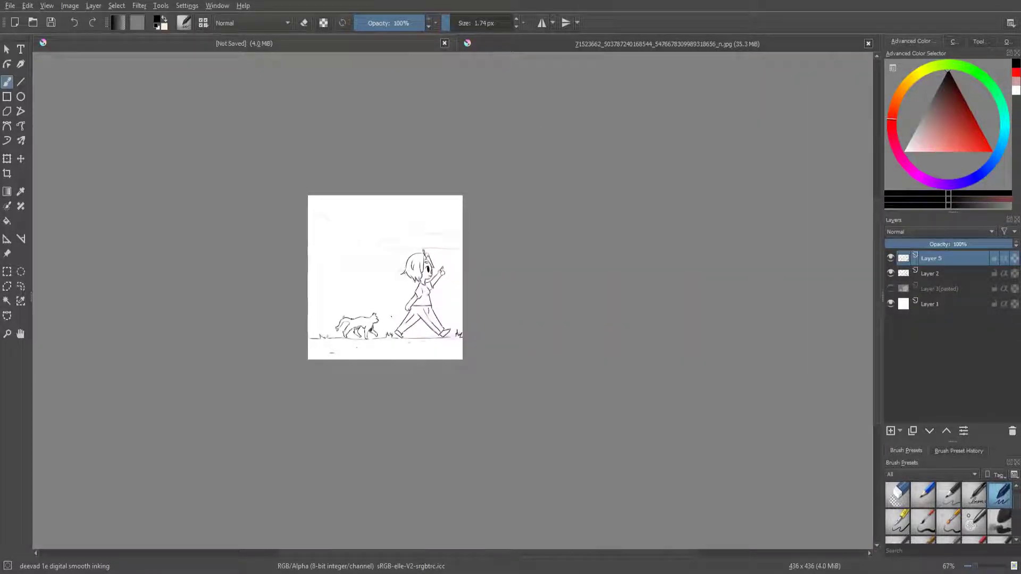
pyautogui.scroll(2, 346, 280)
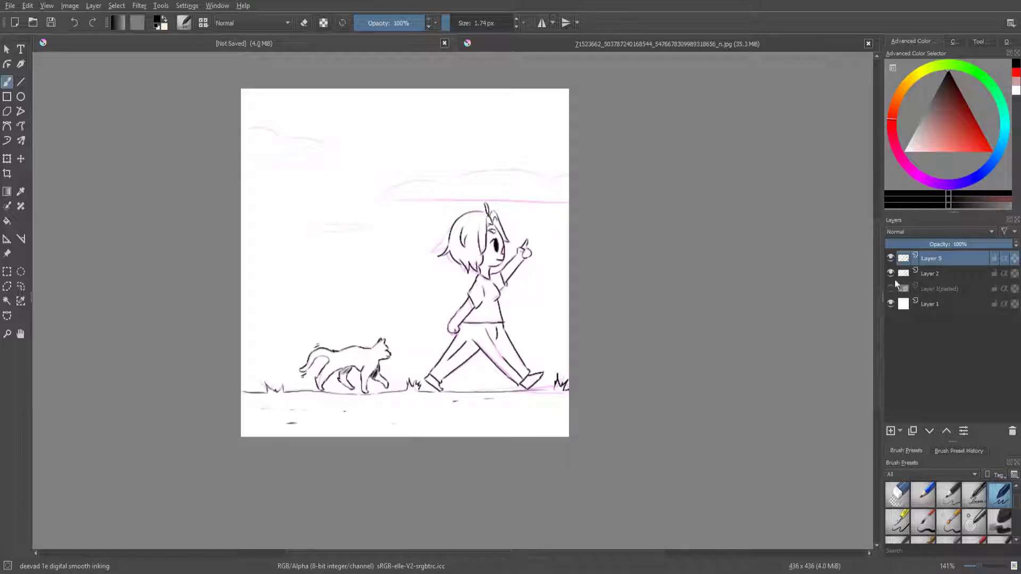
# Step: Hide the pink sketch, add a new layer below the line art, and hide the line art
pyautogui.click(891, 274)
pyautogui.click(890, 430)
pyautogui.moveTo(935, 258); pyautogui.dragTo(933, 287)
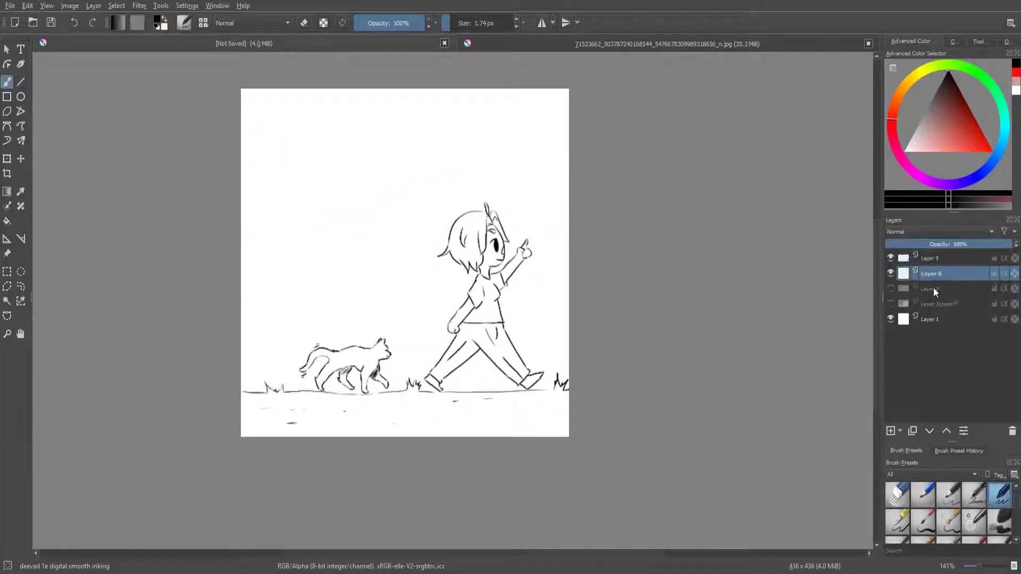
pyautogui.click(891, 258)
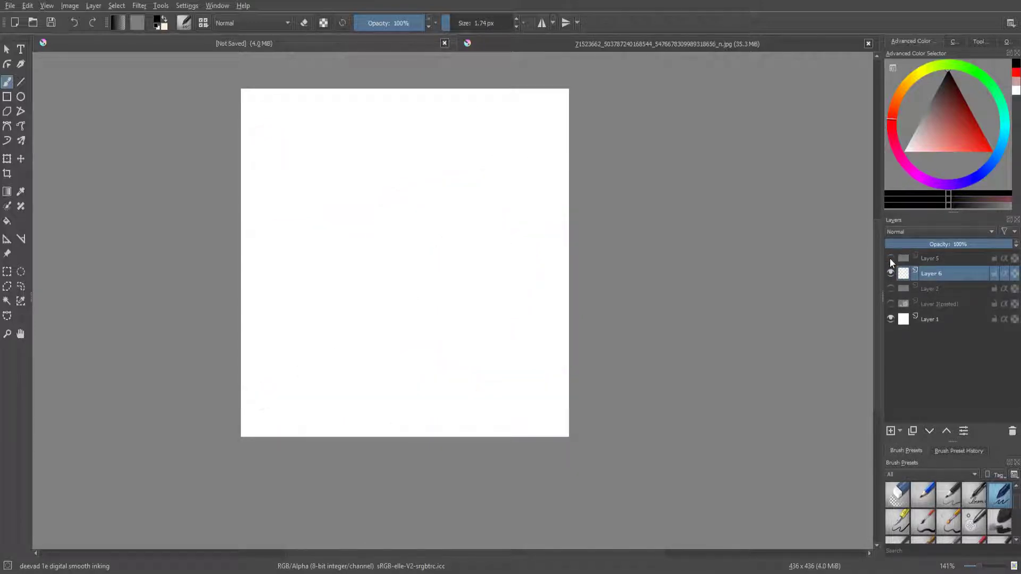
# Step: Draw a light-blue-to-white sky gradient top to bottom, then show the line art again
pyautogui.click(7, 220)
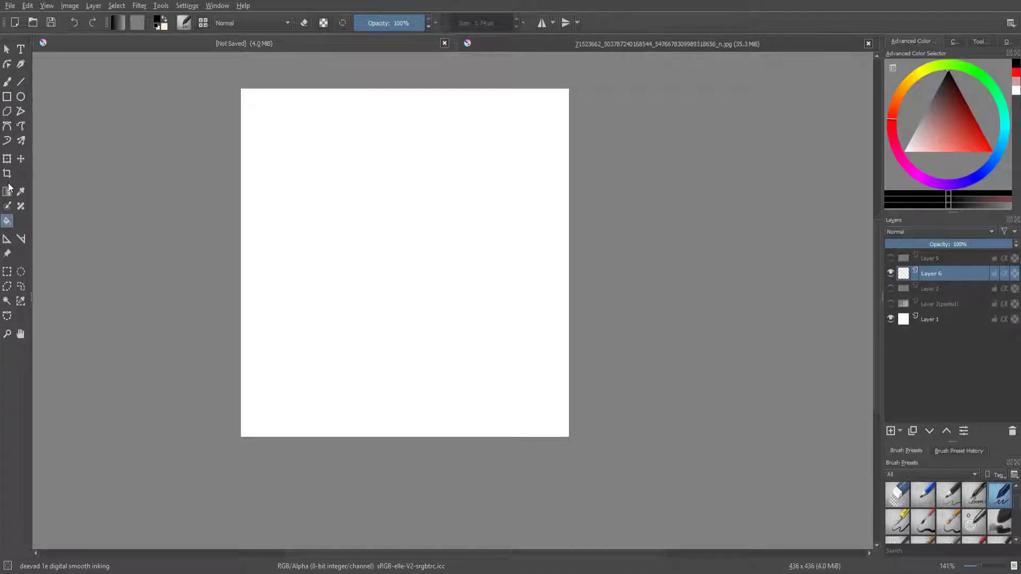
pyautogui.click(6, 191)
pyautogui.click(997, 151)
pyautogui.click(961, 145)
pyautogui.click(945, 152)
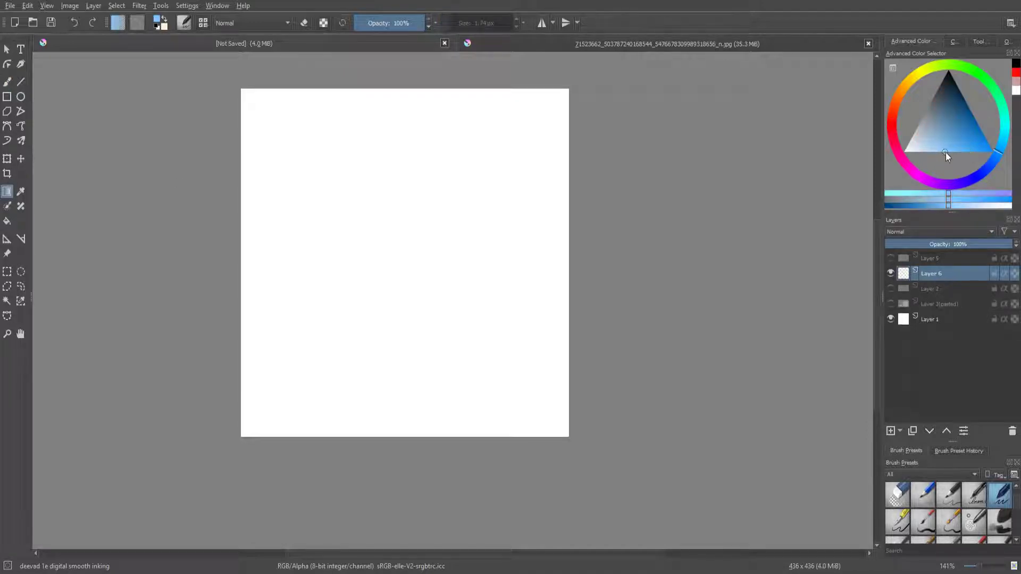
pyautogui.moveTo(401, 114); pyautogui.dragTo(407, 259)
pyautogui.moveTo(416, 77); pyautogui.dragTo(421, 378)
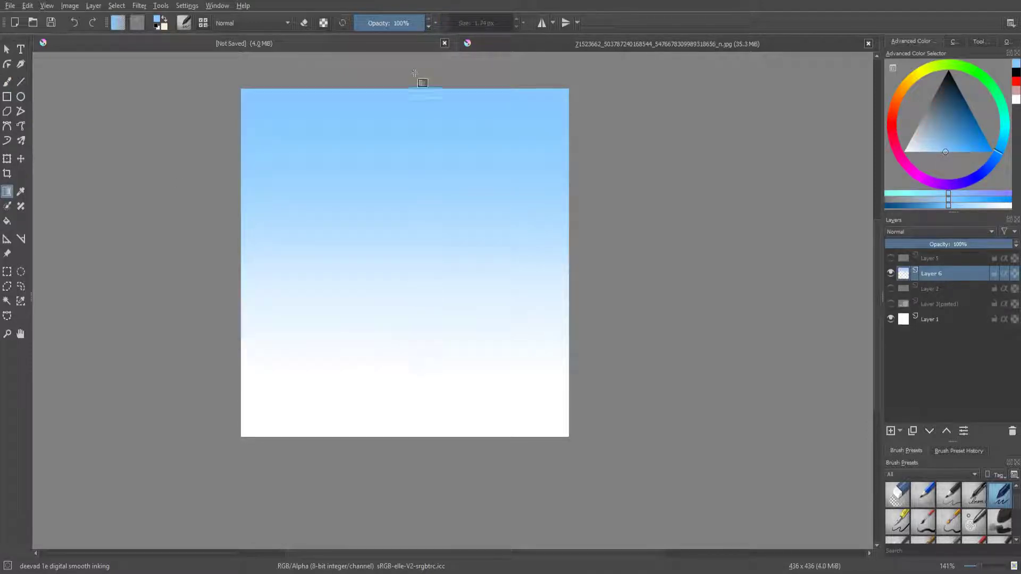
pyautogui.moveTo(420, 75); pyautogui.dragTo(417, 439)
pyautogui.click(891, 259)
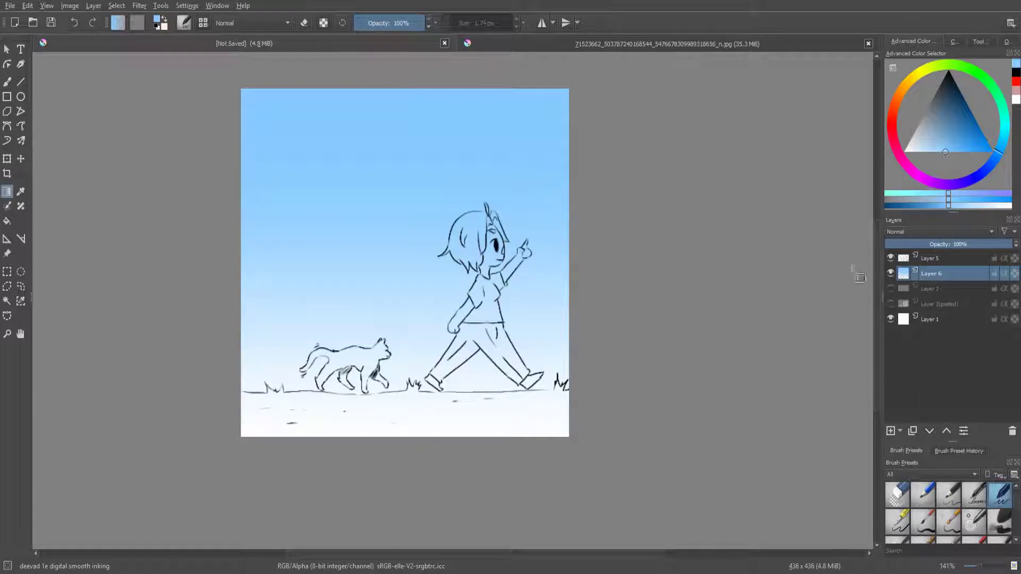
# Step: Add Layer 7 and set the foreground colour to light green
pyautogui.click(890, 432)
pyautogui.click(998, 123)
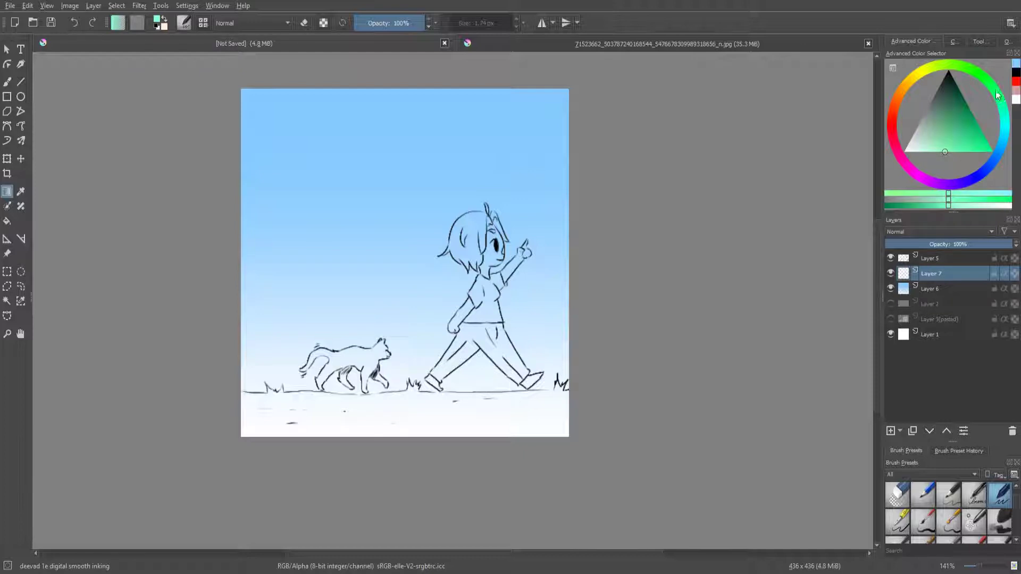
pyautogui.moveTo(997, 95); pyautogui.dragTo(982, 75)
pyautogui.click(945, 137)
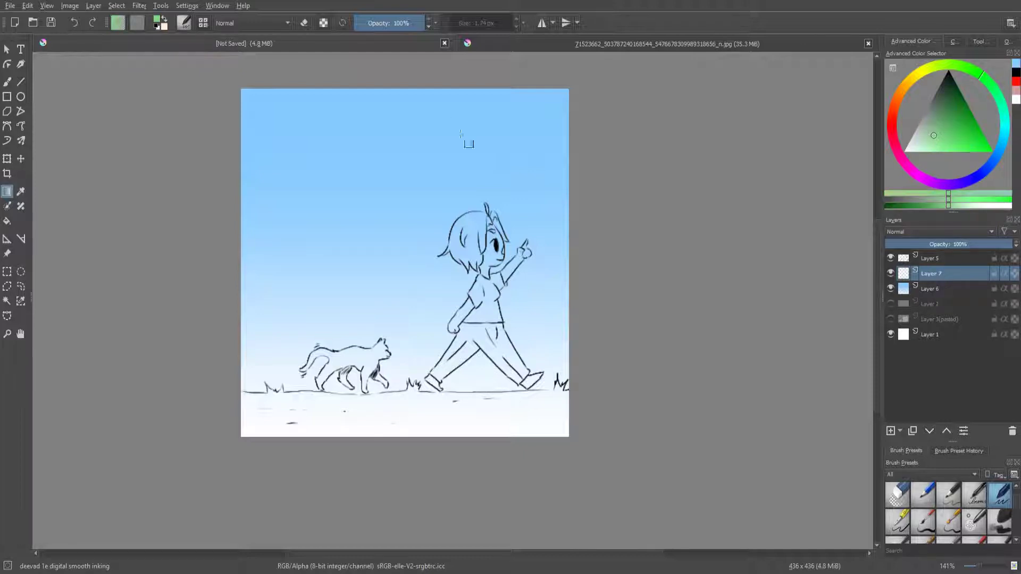
# Step: Paint light green grass across the ground with the broad Freehand fill brush
pyautogui.click(7, 82)
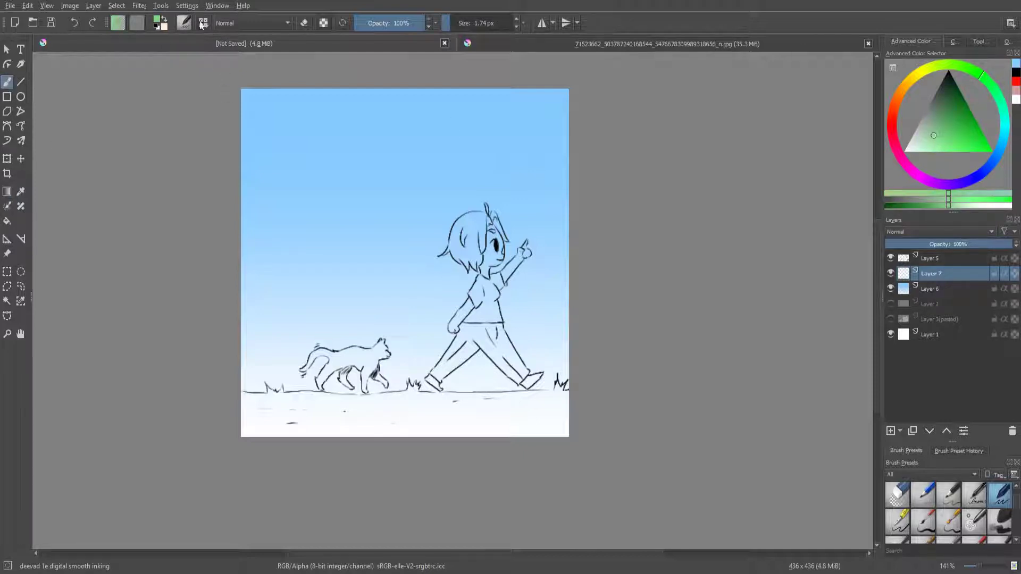
pyautogui.press('/')
pyautogui.keyDown('ctrl'); pyautogui.scroll(1, 350, 420); pyautogui.keyUp('ctrl')
pyautogui.keyDown('ctrl'); pyautogui.scroll(1, 350, 420); pyautogui.keyUp('ctrl')
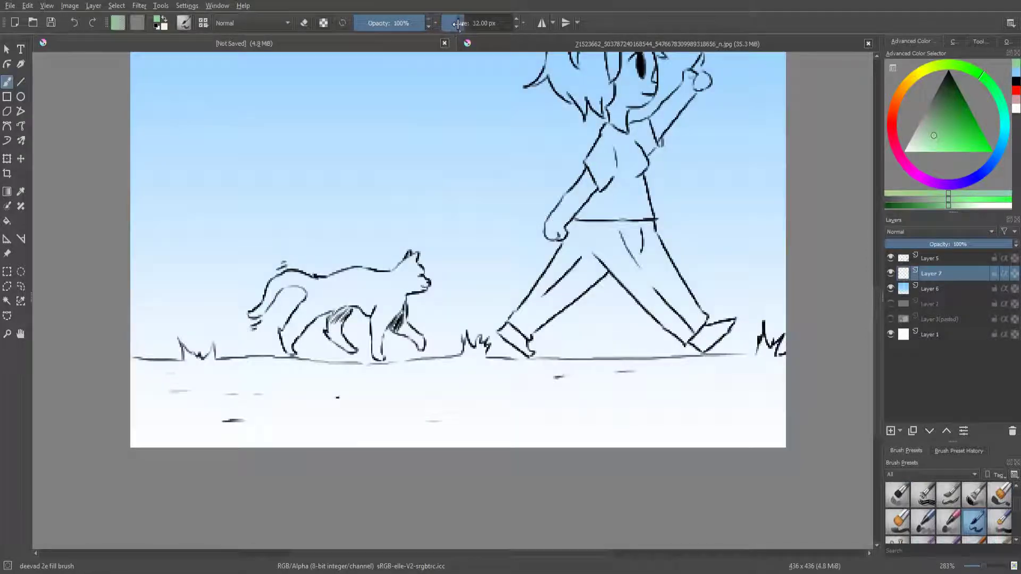
pyautogui.moveTo(204, 425)
pyautogui.mouseDown()
pyautogui.moveTo(250, 425)
pyautogui.moveTo(170, 405)
pyautogui.moveTo(136, 367)
pyautogui.moveTo(189, 360)
pyautogui.moveTo(186, 352)
pyautogui.moveTo(281, 404)
pyautogui.moveTo(274, 415)
pyautogui.moveTo(234, 372)
pyautogui.moveTo(396, 365)
pyautogui.moveTo(273, 425)
pyautogui.moveTo(435, 433)
pyautogui.moveTo(391, 382)
pyautogui.moveTo(479, 352)
pyautogui.moveTo(628, 399)
pyautogui.moveTo(670, 442)
pyautogui.moveTo(572, 439)
pyautogui.moveTo(725, 410)
pyautogui.moveTo(597, 365)
pyautogui.moveTo(776, 368)
pyautogui.mouseUp()
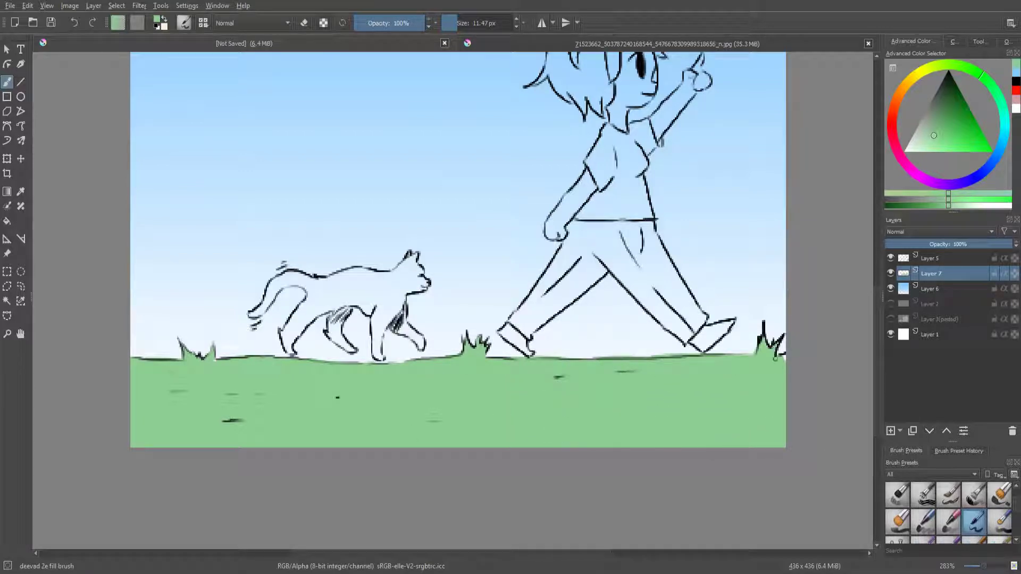
# Step: Pick a bright yellow, zoom in on the head, and paint the girl's hair yellow
pyautogui.press('1')
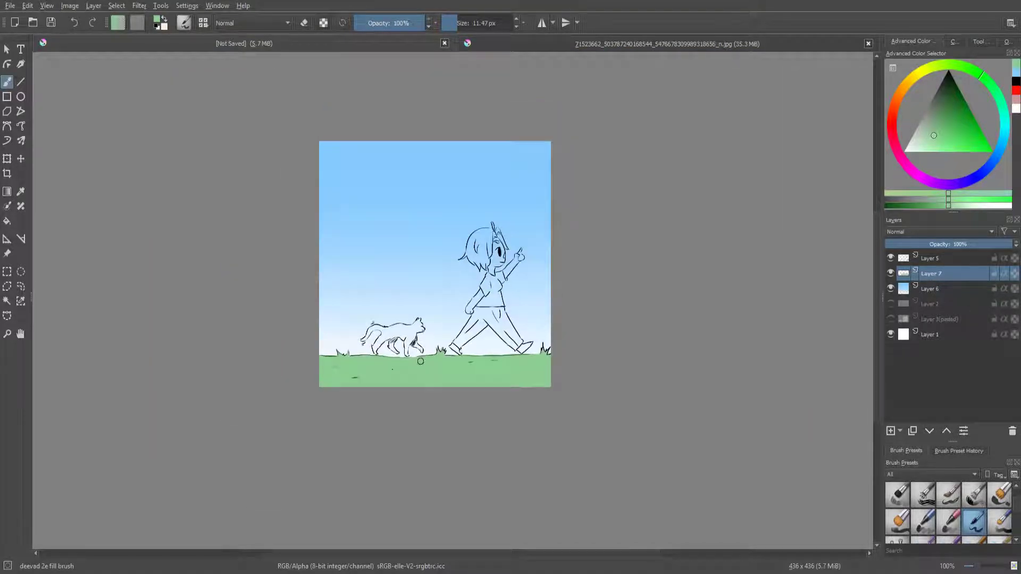
pyautogui.press('+')
pyautogui.click(918, 70)
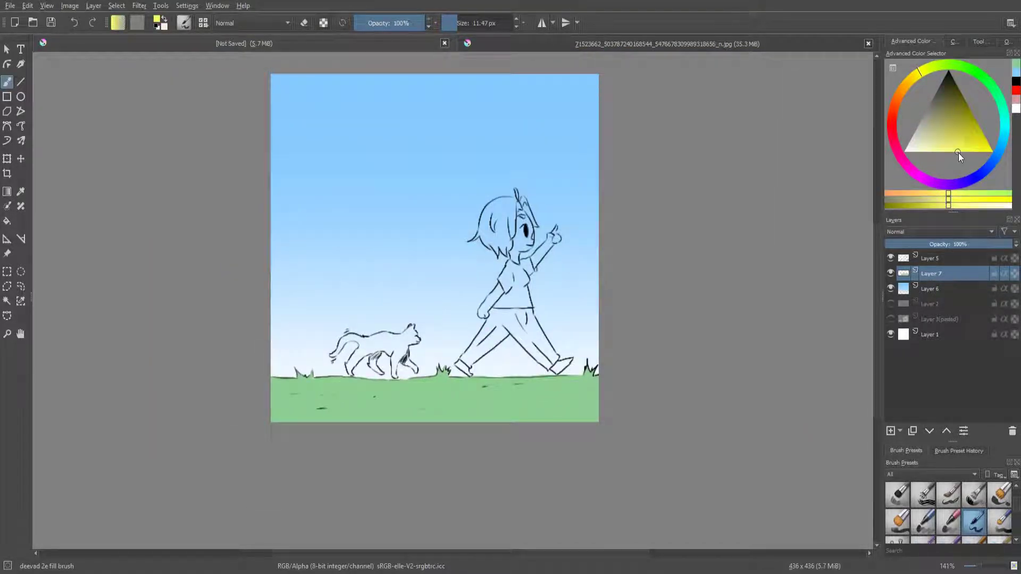
pyautogui.moveTo(958, 152); pyautogui.dragTo(943, 159)
pyautogui.moveTo(447, 239); pyautogui.dragTo(441, 270)
pyautogui.press('+')
pyautogui.press('+')
pyautogui.click(990, 151)
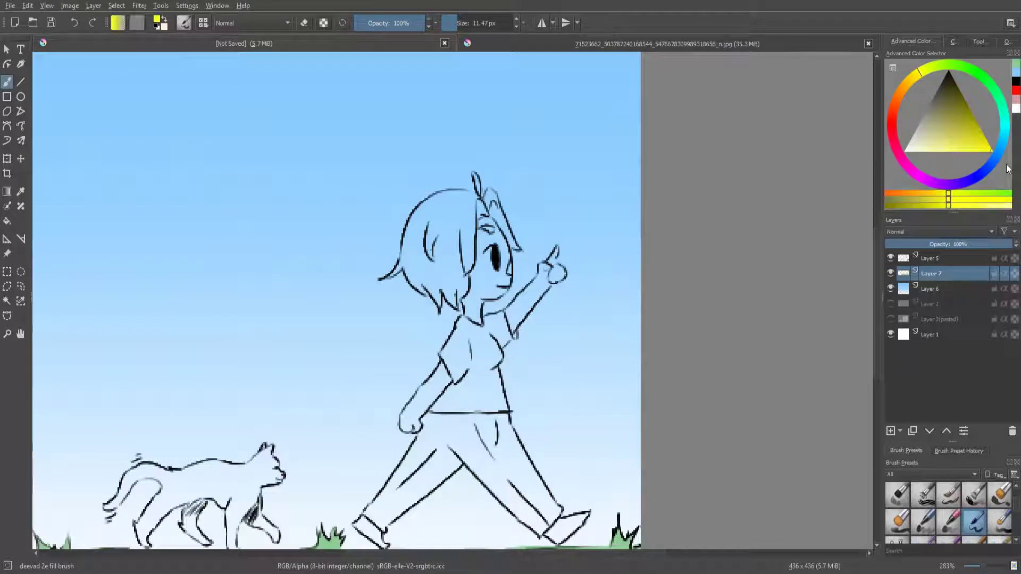
pyautogui.press('+')
pyautogui.moveTo(455, 190)
pyautogui.mouseDown()
pyautogui.moveTo(442, 232)
pyautogui.moveTo(425, 212)
pyautogui.moveTo(390, 258)
pyautogui.moveTo(435, 307)
pyautogui.moveTo(433, 280)
pyautogui.moveTo(447, 278)
pyautogui.moveTo(459, 315)
pyautogui.moveTo(457, 223)
pyautogui.moveTo(483, 266)
pyautogui.mouseUp()
# Step: Fill the hair's right side, top-of-head antenna strand and right-hand strand with yellow
pyautogui.press('e')
pyautogui.press('e')
pyautogui.moveTo(477, 321)
pyautogui.mouseDown()
pyautogui.moveTo(487, 165)
pyautogui.moveTo(502, 187)
pyautogui.moveTo(460, 170)
pyautogui.moveTo(420, 192)
pyautogui.moveTo(473, 223)
pyautogui.mouseUp()
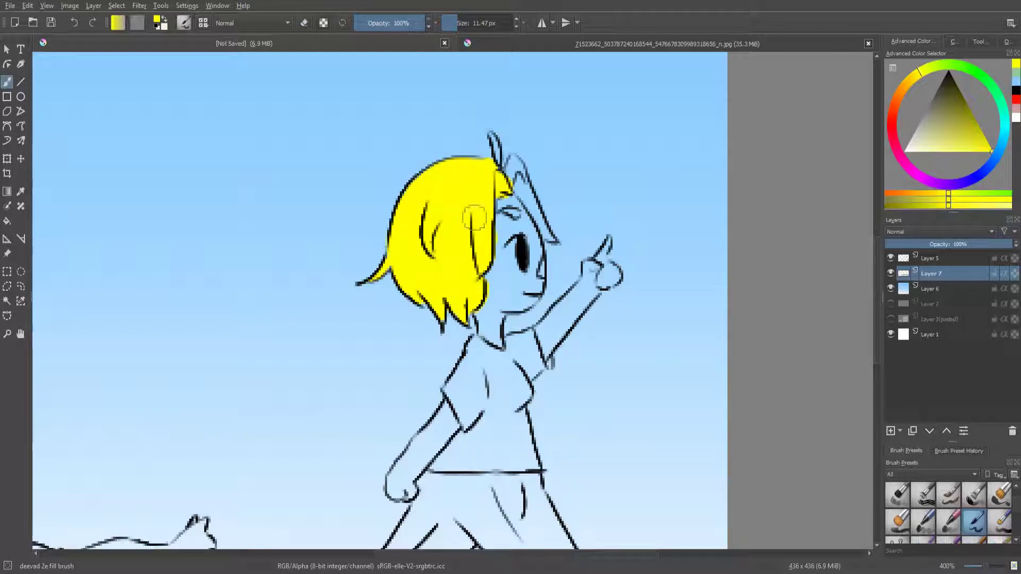
pyautogui.moveTo(497, 165); pyautogui.dragTo(493, 132)
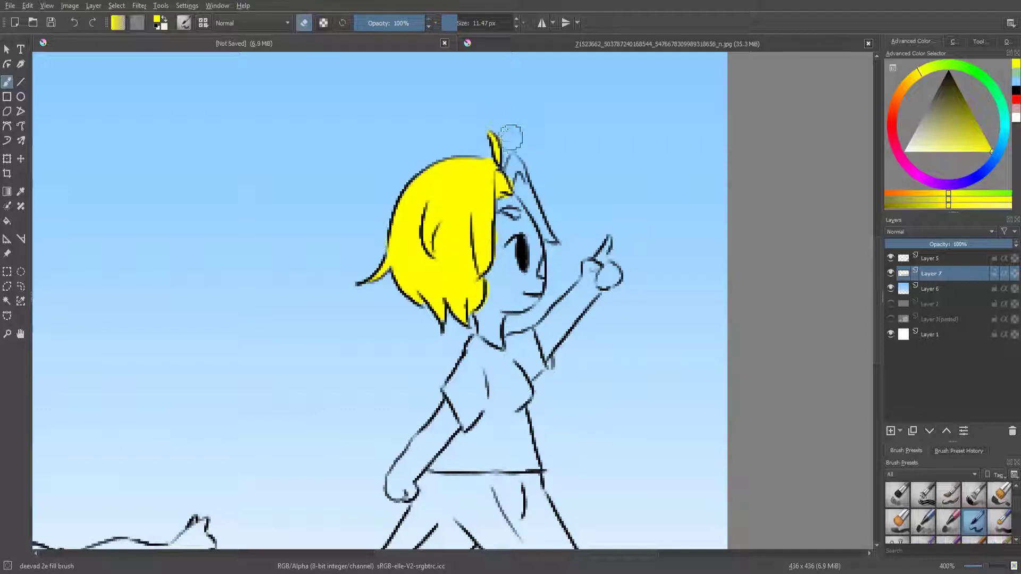
pyautogui.press('e')
pyautogui.moveTo(504, 155); pyautogui.dragTo(555, 245)
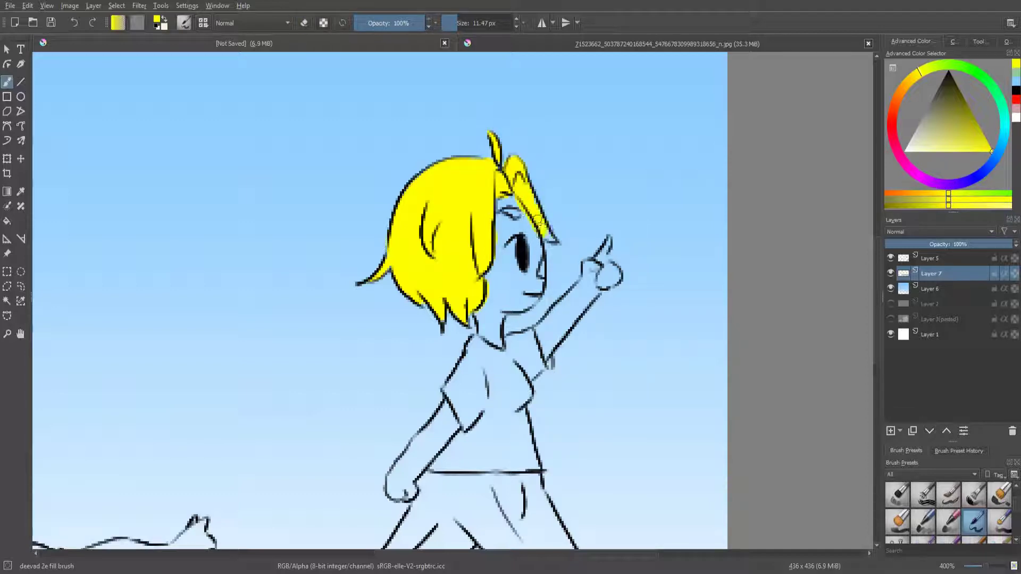
pyautogui.press('e')
pyautogui.press('e')
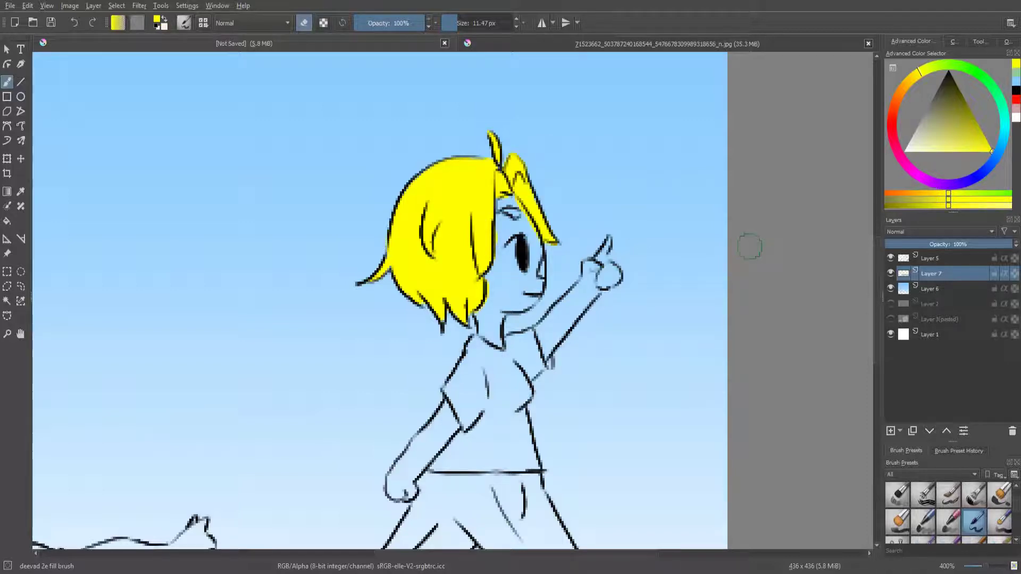
# Step: Pick a pale peach skin tone and fill the girl's face
pyautogui.press('e')
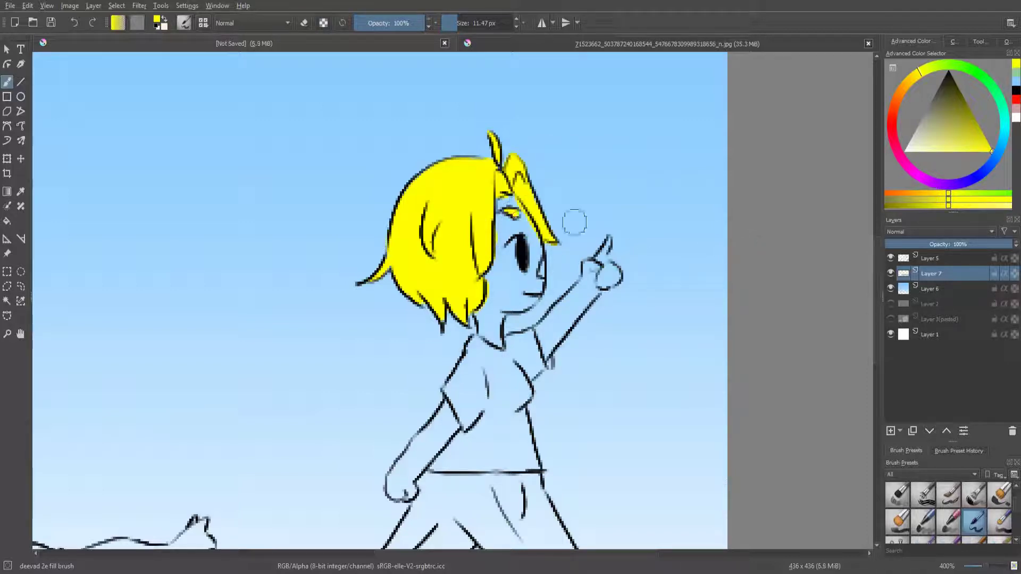
pyautogui.click(894, 104)
pyautogui.click(912, 152)
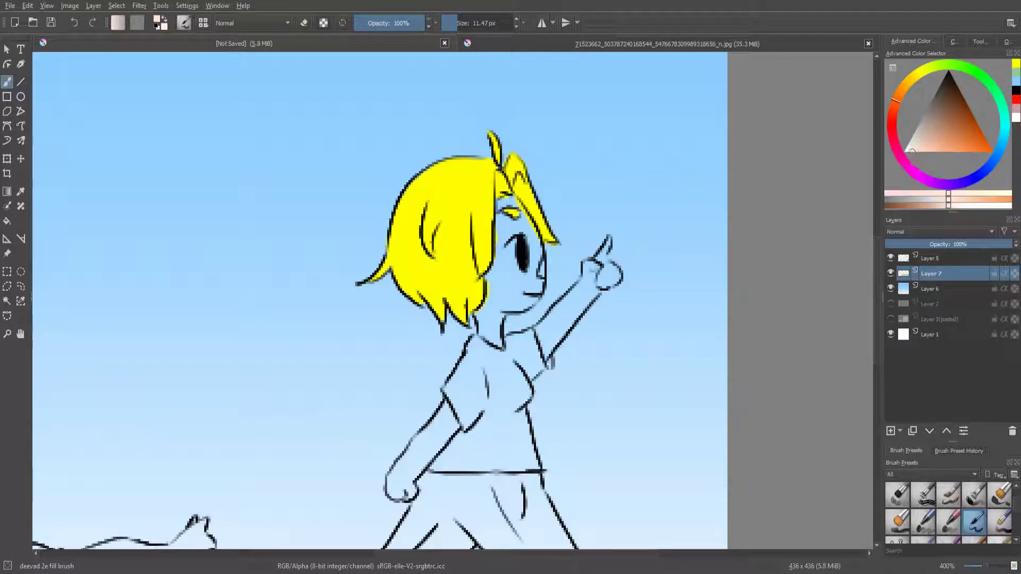
pyautogui.moveTo(505, 285)
pyautogui.mouseDown()
pyautogui.moveTo(508, 269)
pyautogui.moveTo(494, 277)
pyautogui.moveTo(501, 224)
pyautogui.moveTo(519, 229)
pyautogui.moveTo(510, 271)
pyautogui.moveTo(529, 250)
pyautogui.moveTo(505, 266)
pyautogui.moveTo(532, 255)
pyautogui.moveTo(494, 286)
pyautogui.moveTo(484, 330)
pyautogui.moveTo(493, 332)
pyautogui.moveTo(534, 266)
pyautogui.moveTo(502, 202)
pyautogui.mouseUp()
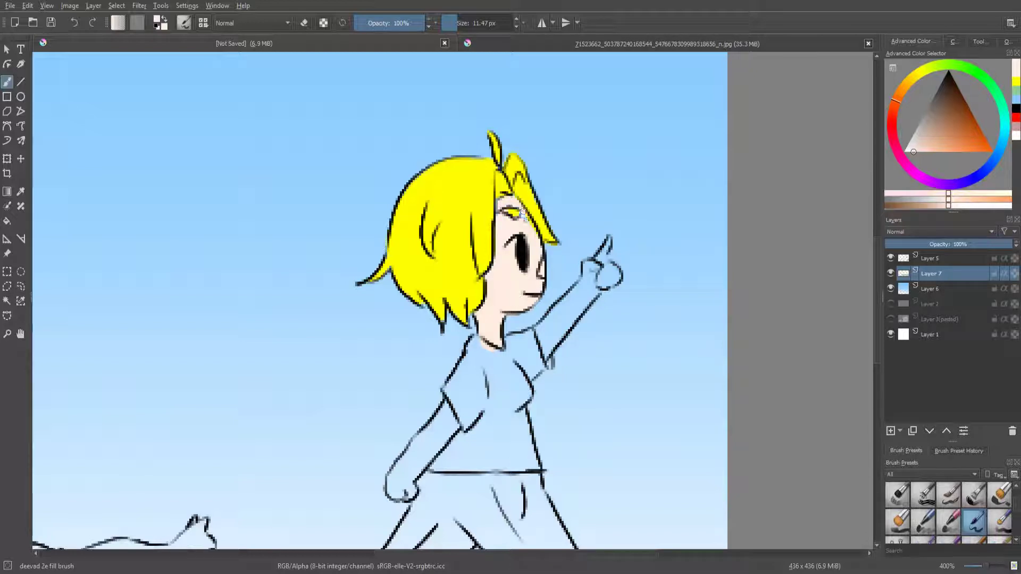
# Step: Paint peach over the raised arm, tidying its edges, and down the lower arm to the hand
pyautogui.moveTo(540, 327)
pyautogui.mouseDown()
pyautogui.moveTo(537, 354)
pyautogui.moveTo(580, 293)
pyautogui.mouseUp()
pyautogui.press('e')
pyautogui.press('e')
pyautogui.moveTo(534, 324)
pyautogui.mouseDown()
pyautogui.moveTo(590, 298)
pyautogui.moveTo(569, 282)
pyautogui.moveTo(578, 304)
pyautogui.moveTo(601, 290)
pyautogui.moveTo(611, 271)
pyautogui.moveTo(590, 266)
pyautogui.moveTo(587, 282)
pyautogui.moveTo(598, 258)
pyautogui.mouseUp()
pyautogui.press('e')
pyautogui.press('e')
pyautogui.press('e')
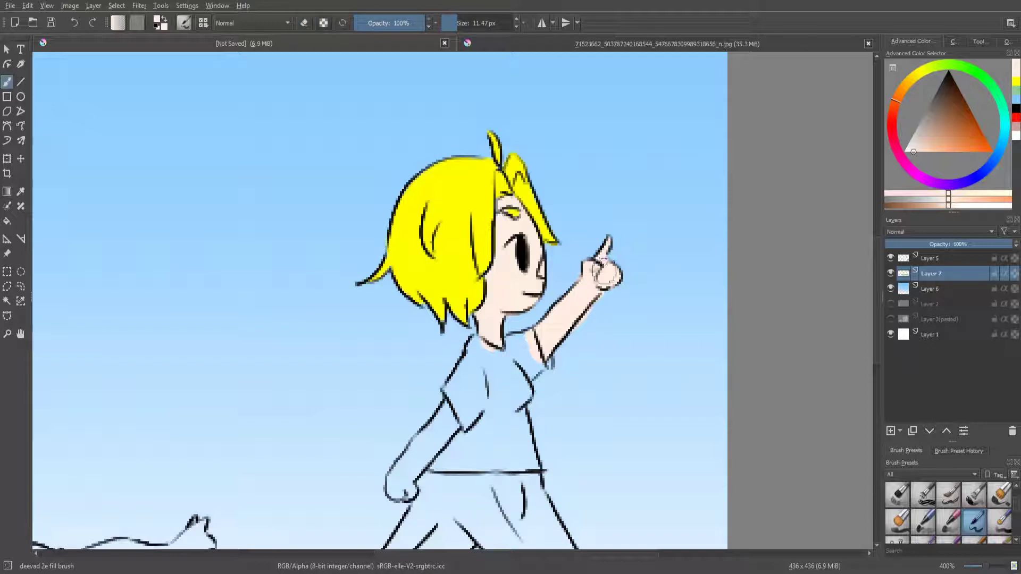
pyautogui.press('e')
pyautogui.moveTo(570, 337); pyautogui.dragTo(596, 307)
pyautogui.press('e')
pyautogui.moveTo(456, 417)
pyautogui.mouseDown()
pyautogui.moveTo(449, 404)
pyautogui.moveTo(404, 487)
pyautogui.mouseUp()
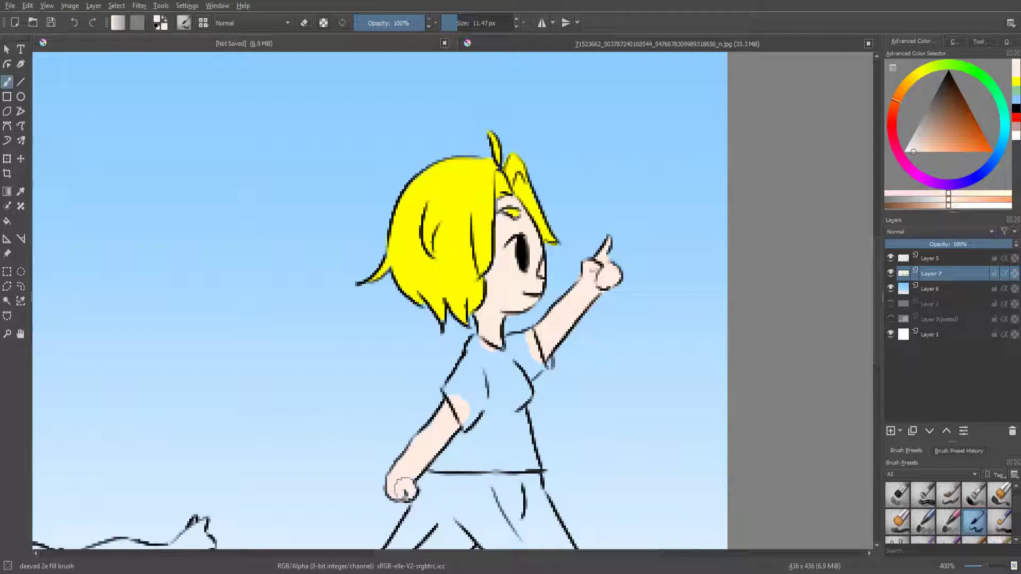
# Step: Paint light peach skin on the girl's neck and upper arm below the sleeve
pyautogui.scroll(-2, 567, 303)
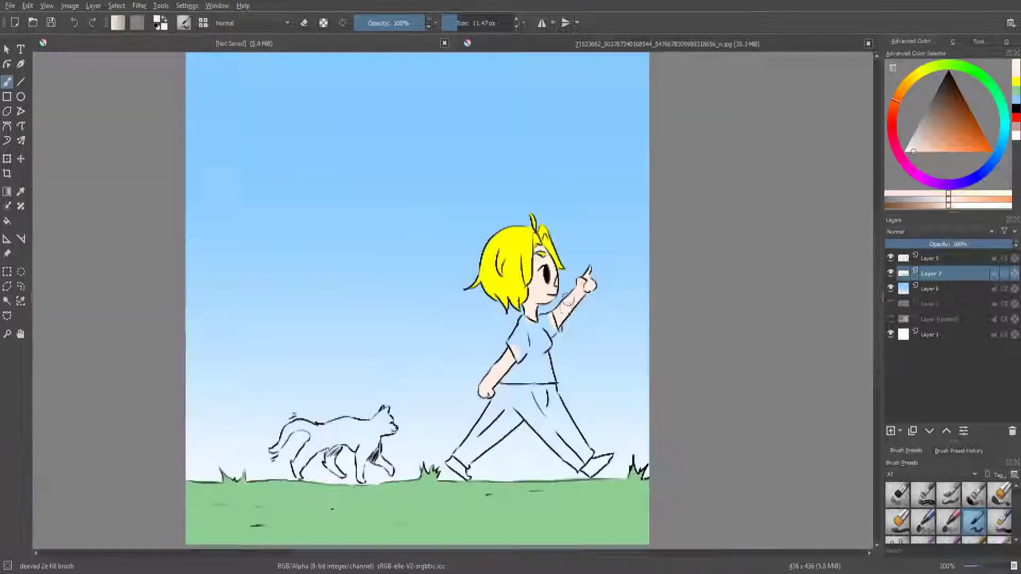
pyautogui.scroll(3, 566, 303)
pyautogui.scroll(-2, 532, 314)
pyautogui.scroll(1, 511, 319)
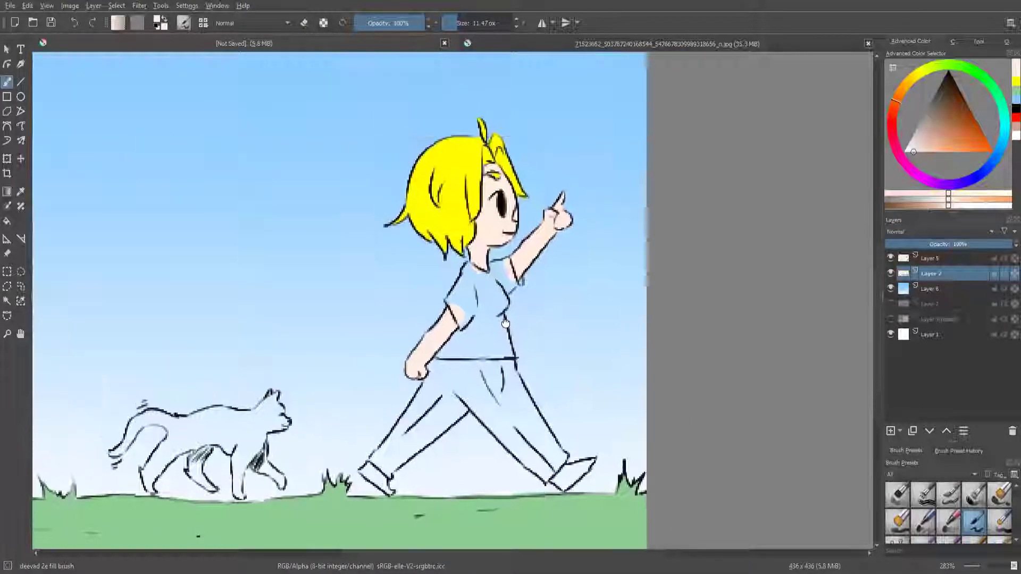
pyautogui.click(938, 152)
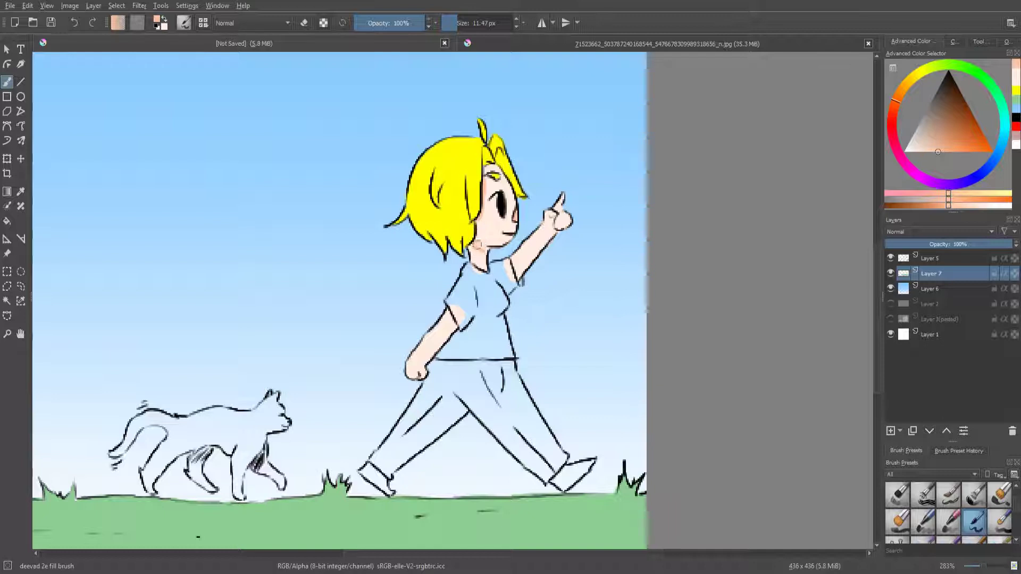
pyautogui.moveTo(477, 240); pyautogui.dragTo(483, 253)
pyautogui.moveTo(451, 315); pyautogui.dragTo(458, 324)
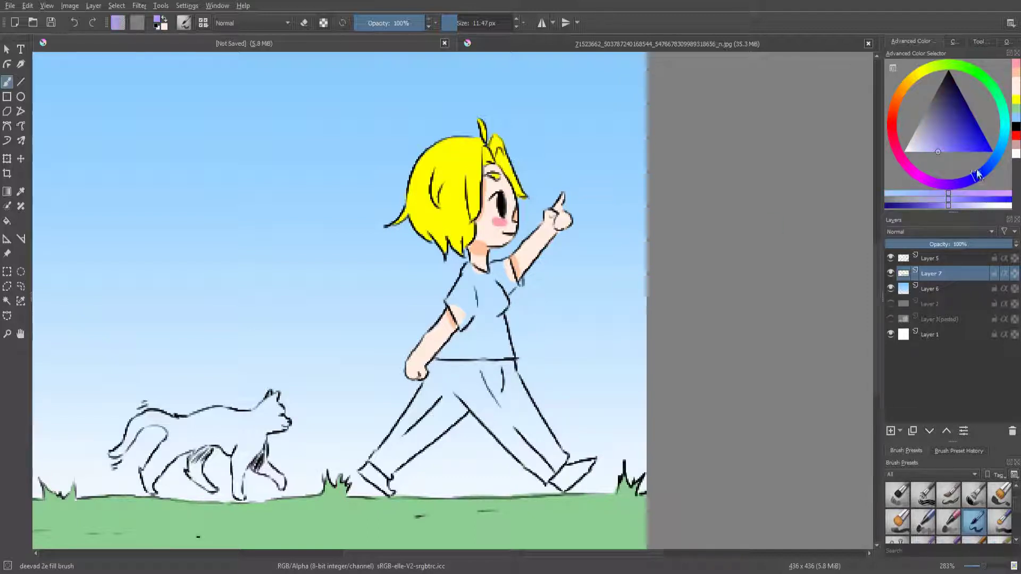
# Step: Choose a dark blue and paint the shirt's shoulder and the sleeve by the raised arm
pyautogui.moveTo(971, 183); pyautogui.dragTo(992, 163)
pyautogui.click(955, 148)
pyautogui.click(947, 110)
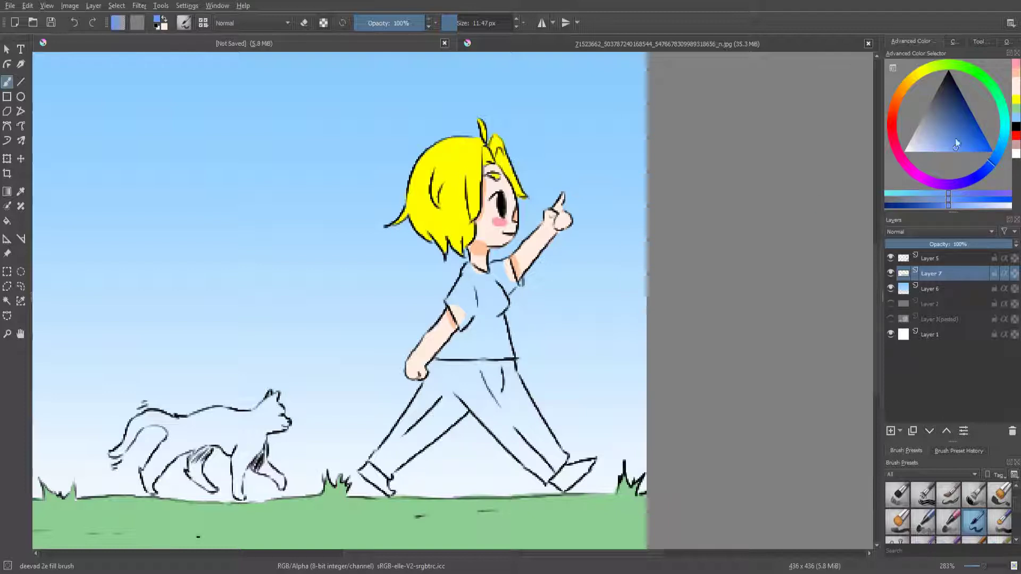
pyautogui.moveTo(470, 281)
pyautogui.mouseDown()
pyautogui.moveTo(462, 292)
pyautogui.moveTo(479, 319)
pyautogui.moveTo(466, 271)
pyautogui.mouseUp()
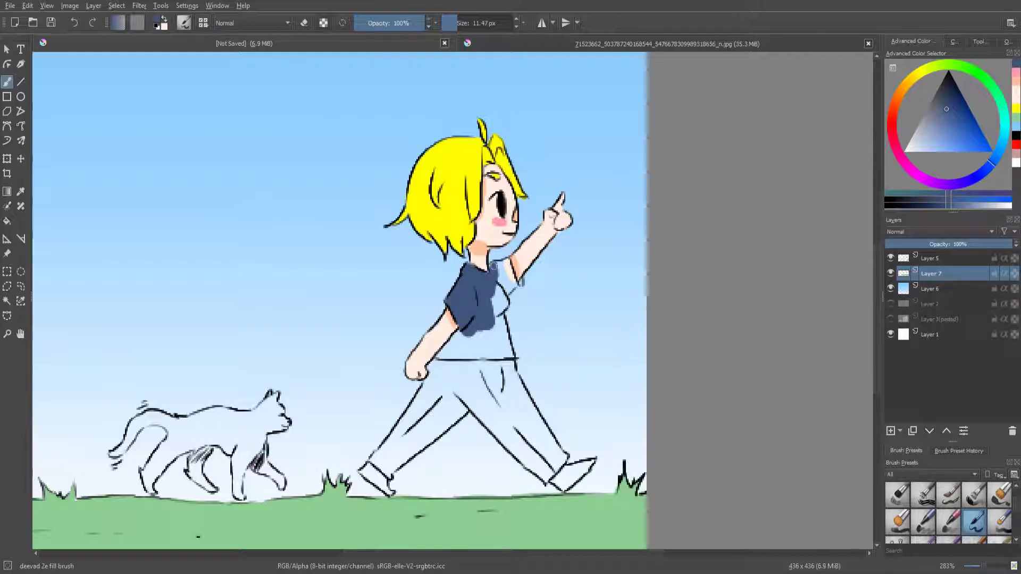
pyautogui.moveTo(512, 263); pyautogui.dragTo(505, 276)
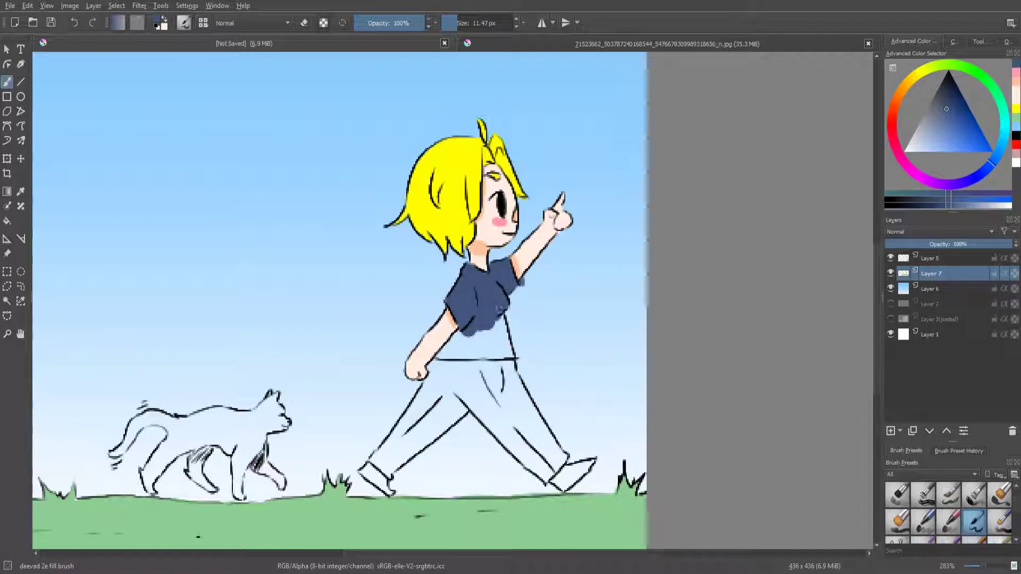
# Step: Fill the lower shirt dark blue to the waist and paint the trouser legs dark grey
pyautogui.moveTo(500, 308)
pyautogui.mouseDown()
pyautogui.moveTo(447, 353)
pyautogui.moveTo(479, 362)
pyautogui.moveTo(497, 346)
pyautogui.moveTo(503, 357)
pyautogui.mouseUp()
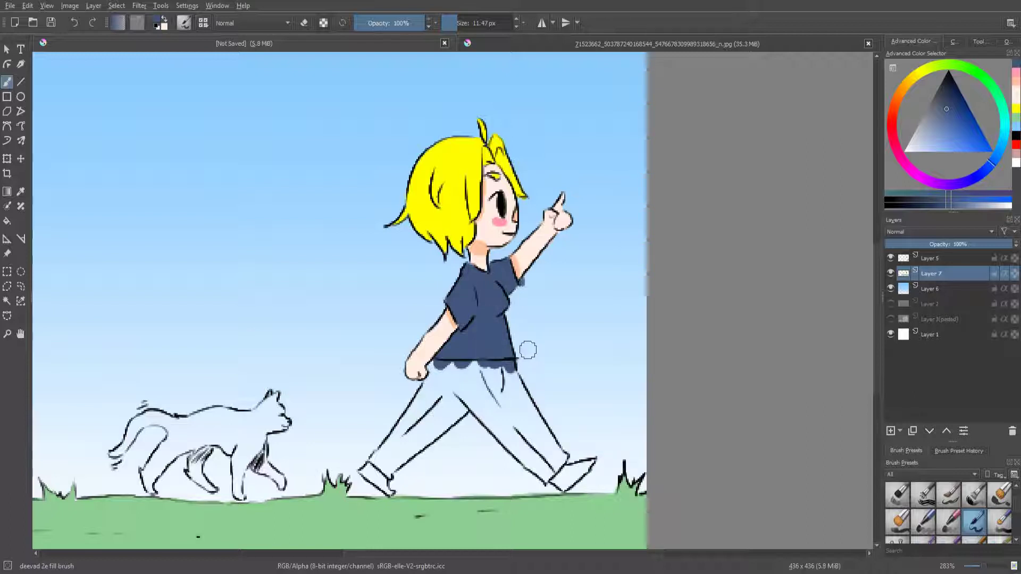
pyautogui.click(939, 89)
pyautogui.moveTo(445, 379)
pyautogui.mouseDown()
pyautogui.moveTo(436, 406)
pyautogui.moveTo(457, 410)
pyautogui.moveTo(386, 452)
pyautogui.moveTo(389, 474)
pyautogui.mouseUp()
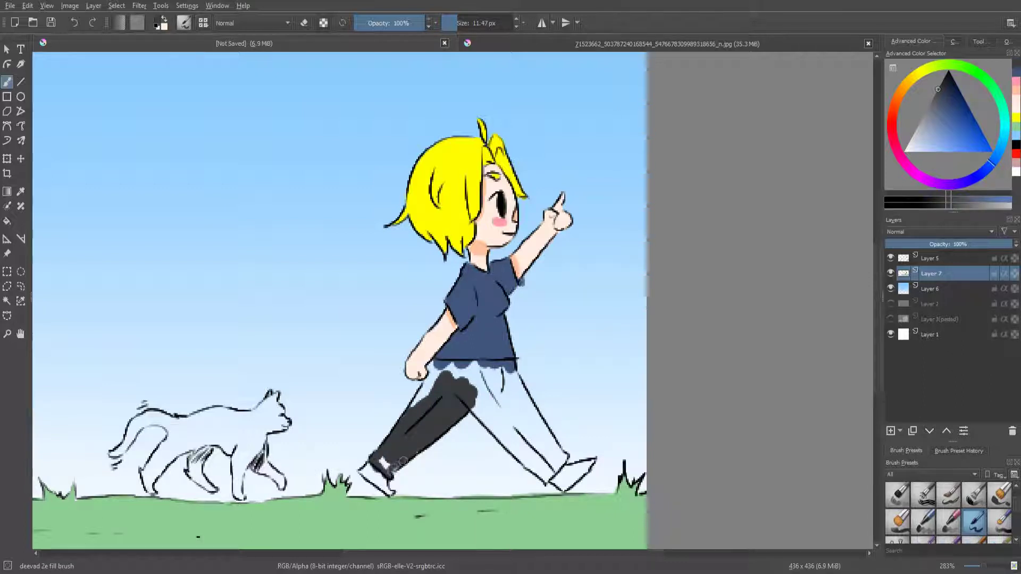
pyautogui.moveTo(420, 415)
pyautogui.mouseDown()
pyautogui.moveTo(417, 394)
pyautogui.moveTo(435, 366)
pyautogui.moveTo(508, 372)
pyautogui.moveTo(514, 398)
pyautogui.moveTo(489, 410)
pyautogui.moveTo(487, 426)
pyautogui.moveTo(511, 436)
pyautogui.moveTo(516, 396)
pyautogui.moveTo(539, 431)
pyautogui.moveTo(536, 405)
pyautogui.moveTo(532, 462)
pyautogui.moveTo(545, 476)
pyautogui.moveTo(562, 457)
pyautogui.moveTo(537, 449)
pyautogui.moveTo(526, 407)
pyautogui.mouseUp()
# Step: Cover pale trouser streaks, paint the back shoe white and undo a stray white stroke
pyautogui.press('e')
pyautogui.press('e')
pyautogui.moveTo(931, 139); pyautogui.dragTo(891, 178)
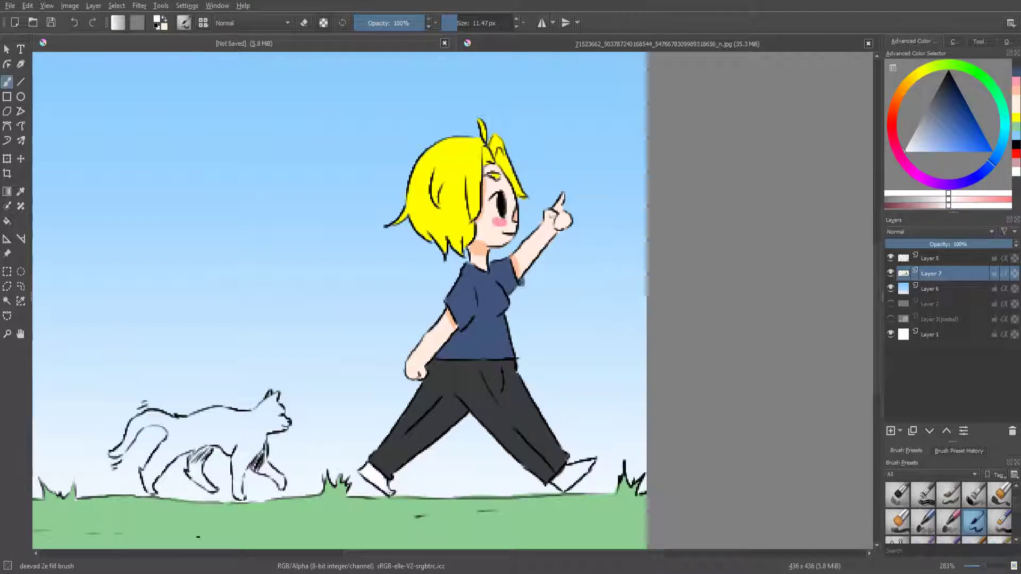
pyautogui.moveTo(556, 481)
pyautogui.mouseDown()
pyautogui.moveTo(568, 487)
pyautogui.moveTo(593, 460)
pyautogui.mouseUp()
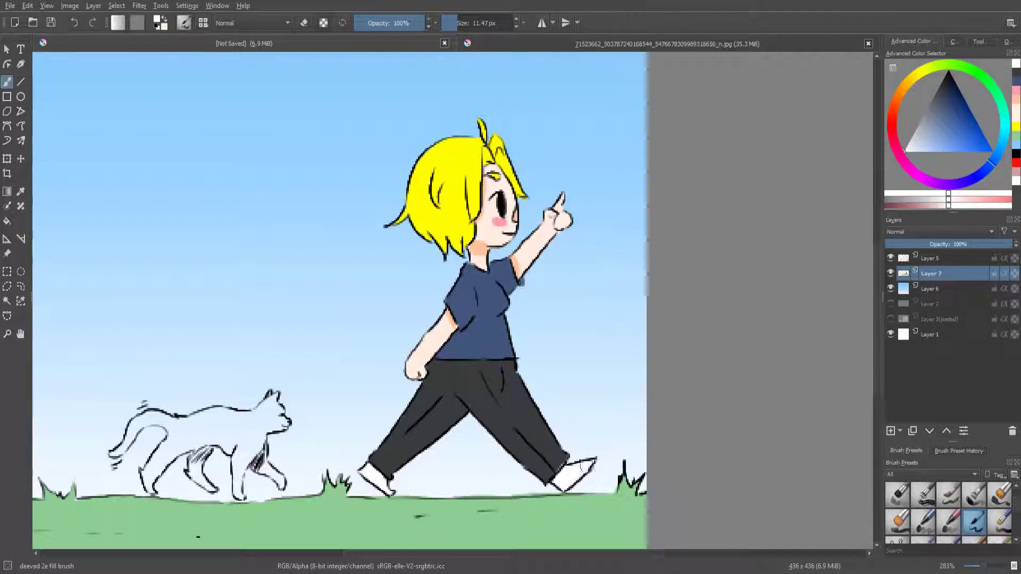
pyautogui.moveTo(607, 499)
pyautogui.mouseDown()
pyautogui.moveTo(588, 471)
pyautogui.moveTo(574, 497)
pyautogui.moveTo(606, 481)
pyautogui.moveTo(574, 503)
pyautogui.mouseUp()
pyautogui.keyDown('ctrl'); pyautogui.click(580, 507); pyautogui.keyUp('ctrl')
pyautogui.hotkey('ctrl', 'z')
pyautogui.keyDown('ctrl'); pyautogui.click(552, 470); pyautogui.keyUp('ctrl')
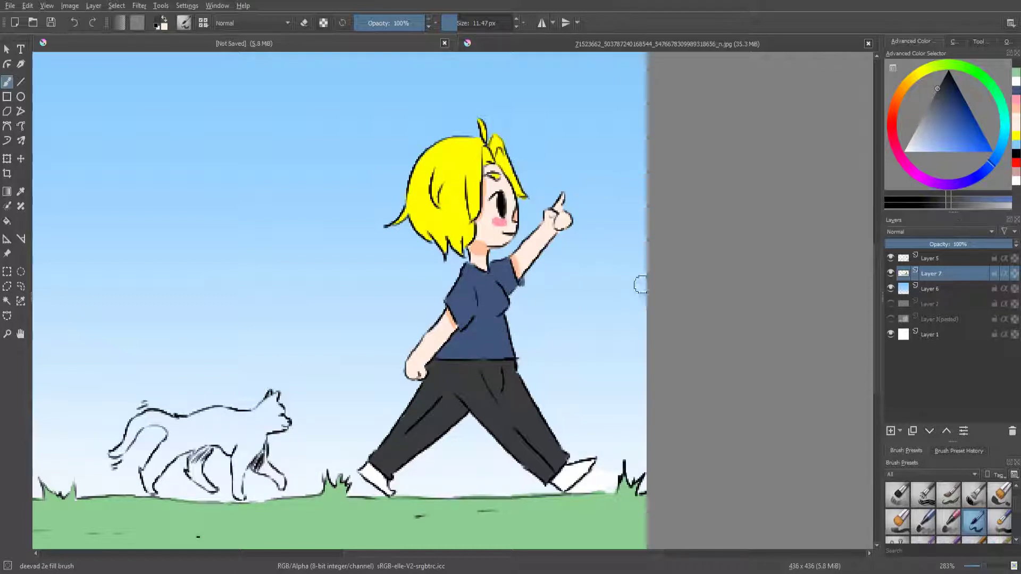
# Step: Paint the cat's eye, head and back dark, then dab white on its face with a 7.47 px brush
pyautogui.click(262, 408)
pyautogui.moveTo(269, 399)
pyautogui.mouseDown()
pyautogui.moveTo(250, 425)
pyautogui.moveTo(268, 431)
pyautogui.moveTo(178, 434)
pyautogui.moveTo(228, 414)
pyautogui.moveTo(245, 417)
pyautogui.moveTo(173, 436)
pyautogui.moveTo(149, 417)
pyautogui.moveTo(167, 423)
pyautogui.moveTo(153, 486)
pyautogui.moveTo(186, 444)
pyautogui.moveTo(210, 442)
pyautogui.moveTo(191, 472)
pyautogui.moveTo(204, 485)
pyautogui.moveTo(223, 447)
pyautogui.moveTo(239, 441)
pyautogui.moveTo(234, 460)
pyautogui.moveTo(258, 439)
pyautogui.mouseUp()
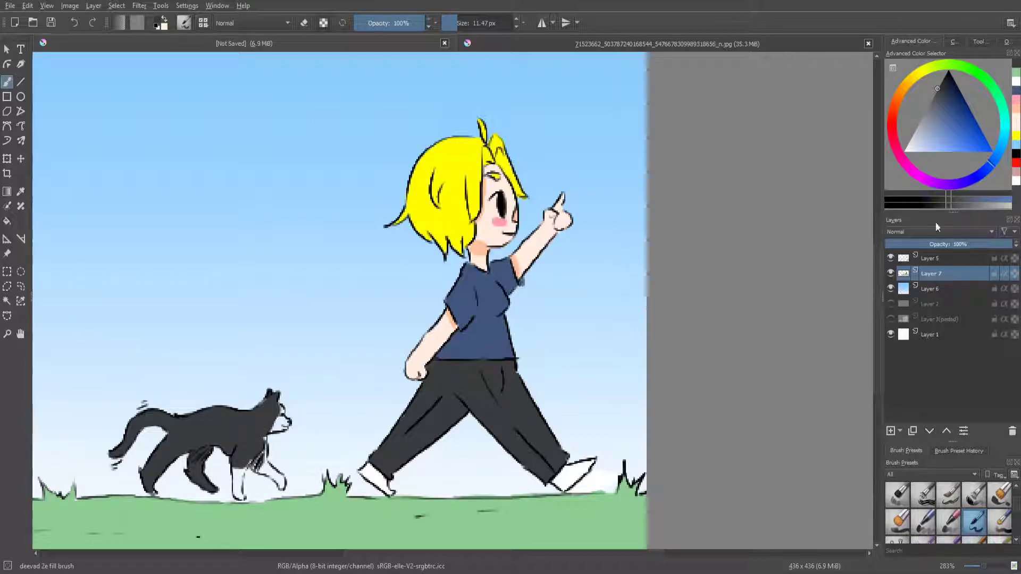
pyautogui.press('x')
pyautogui.moveTo(446, 23); pyautogui.dragTo(441, 23)
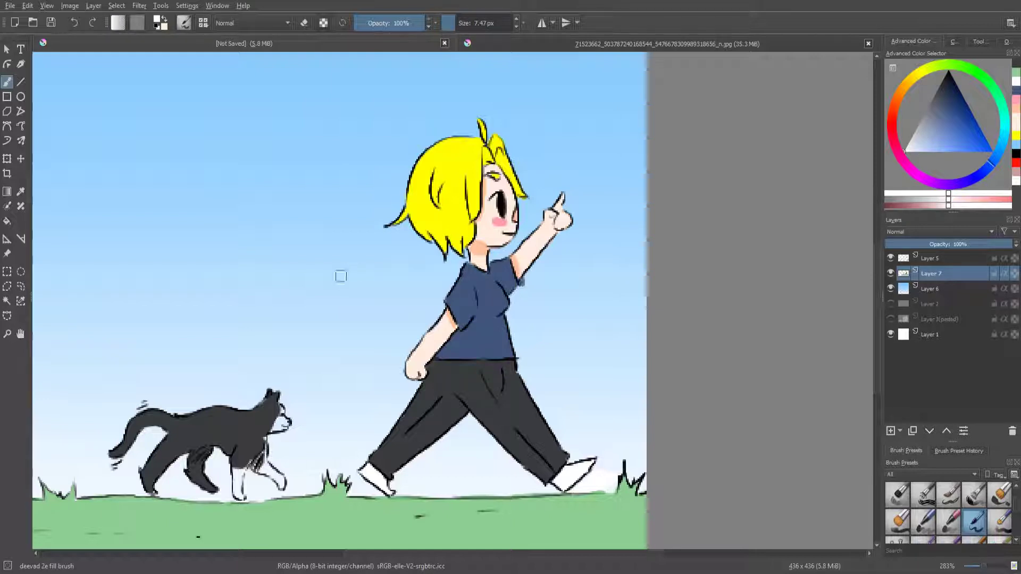
pyautogui.click(274, 424)
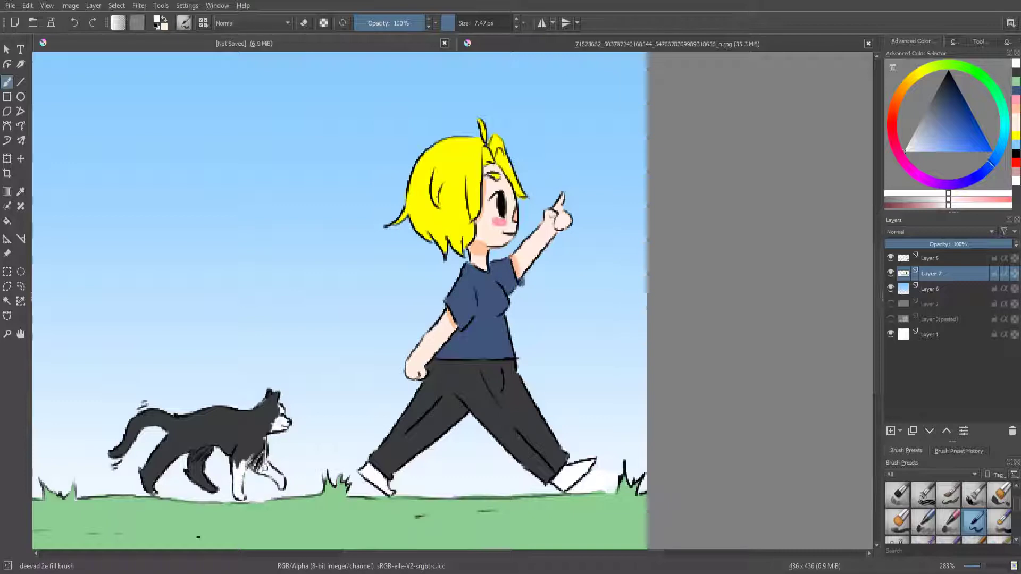
# Step: Add a near-black chest stroke and white markings on the cat's back legs, chest and shoulder
pyautogui.click(937, 88)
pyautogui.moveTo(255, 463); pyautogui.dragTo(269, 458)
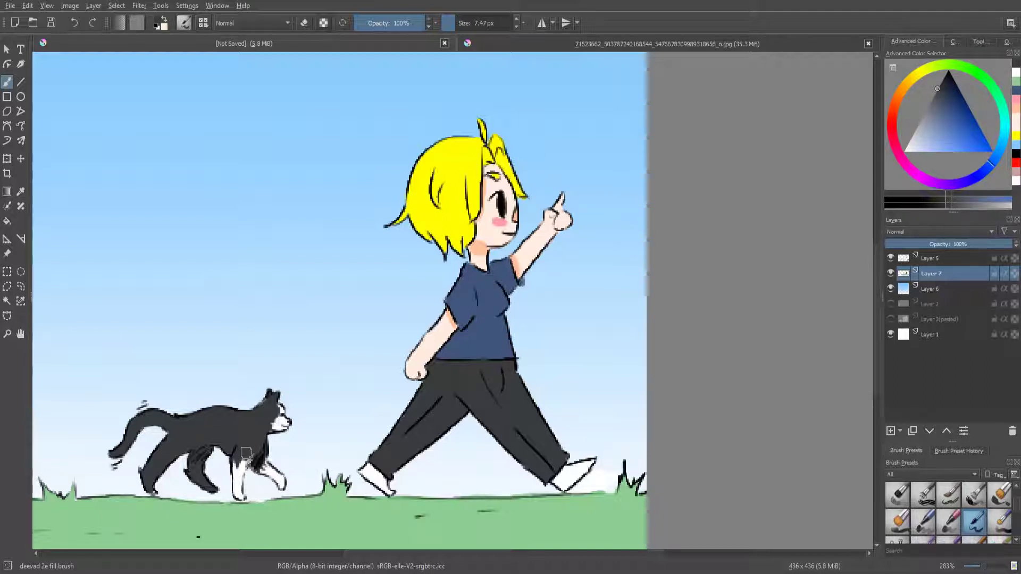
pyautogui.press('x')
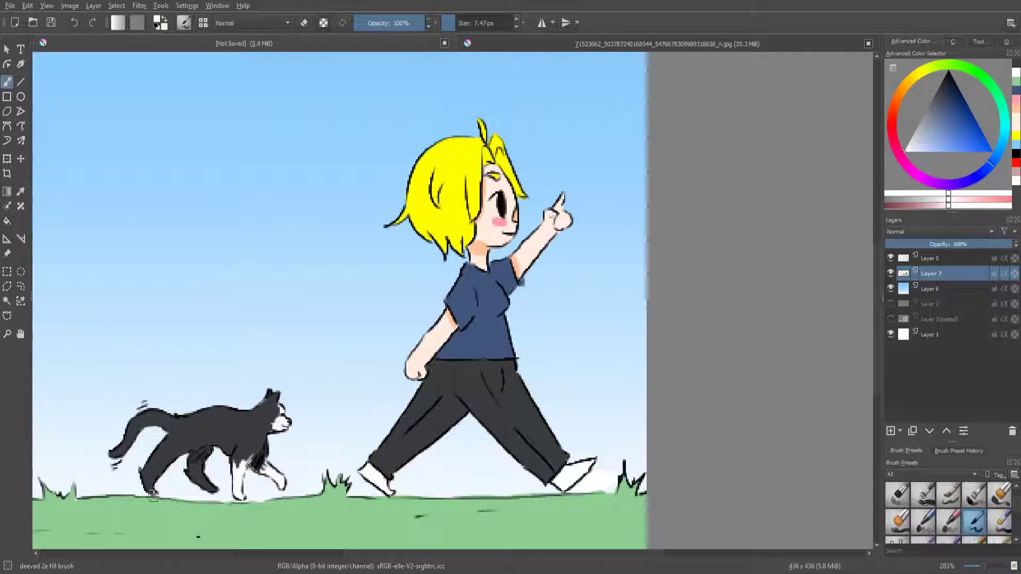
pyautogui.moveTo(151, 486)
pyautogui.mouseDown()
pyautogui.moveTo(169, 461)
pyautogui.moveTo(218, 447)
pyautogui.mouseUp()
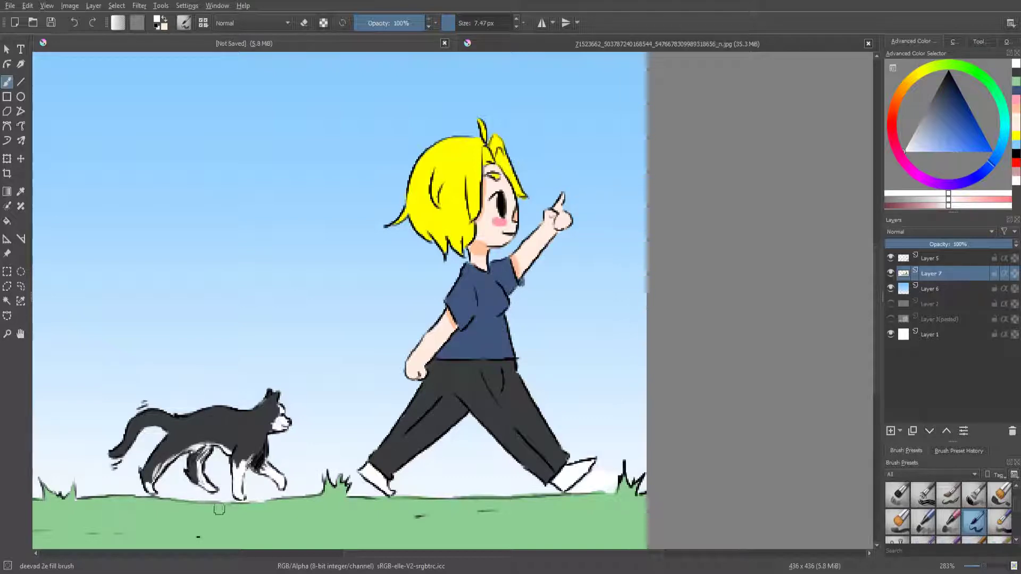
pyautogui.moveTo(195, 457); pyautogui.dragTo(218, 491)
pyautogui.moveTo(261, 419); pyautogui.dragTo(255, 471)
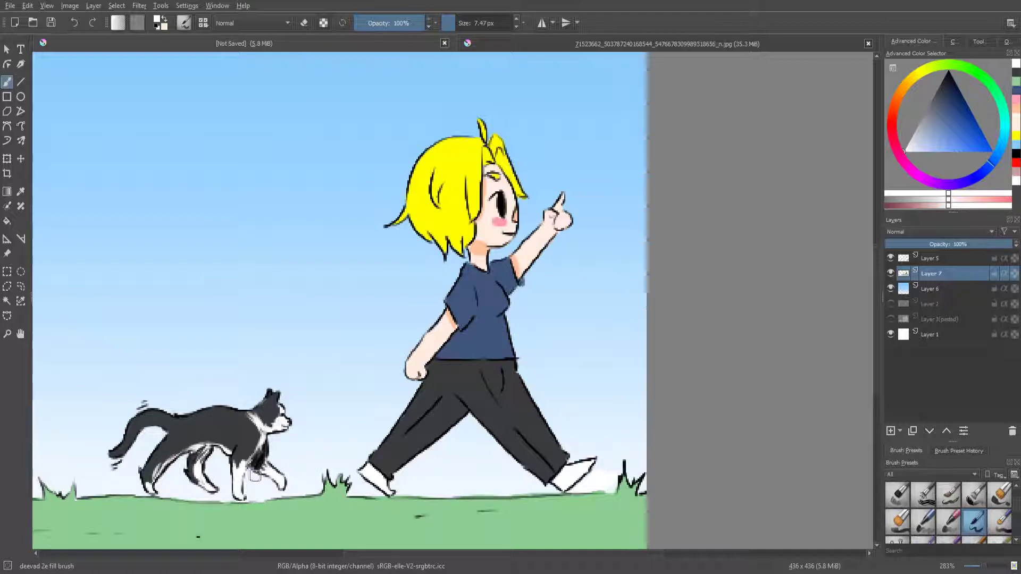
# Step: Pick a pink shade and extend the harness strap along the cat's back
pyautogui.scroll(-5, 252, 490)
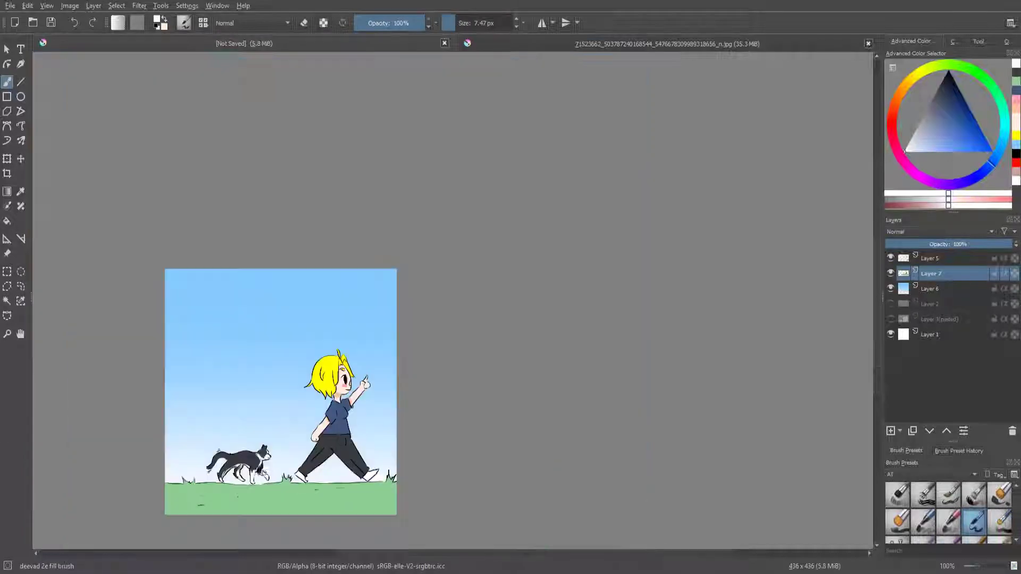
pyautogui.scroll(2, 252, 490)
pyautogui.scroll(3, 252, 490)
pyautogui.scroll(-2, 262, 473)
pyautogui.moveTo(261, 471); pyautogui.dragTo(304, 464)
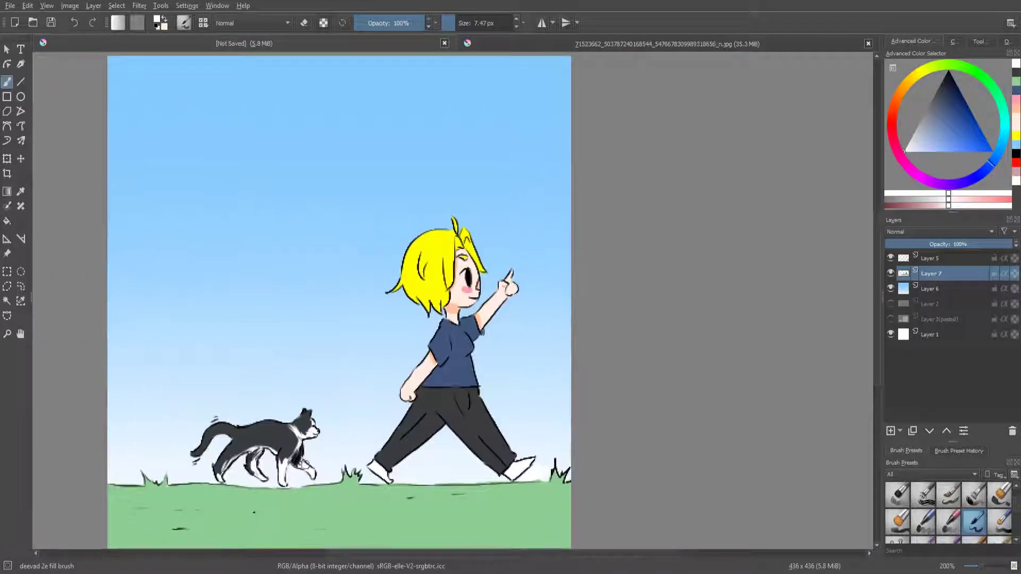
pyautogui.click(896, 133)
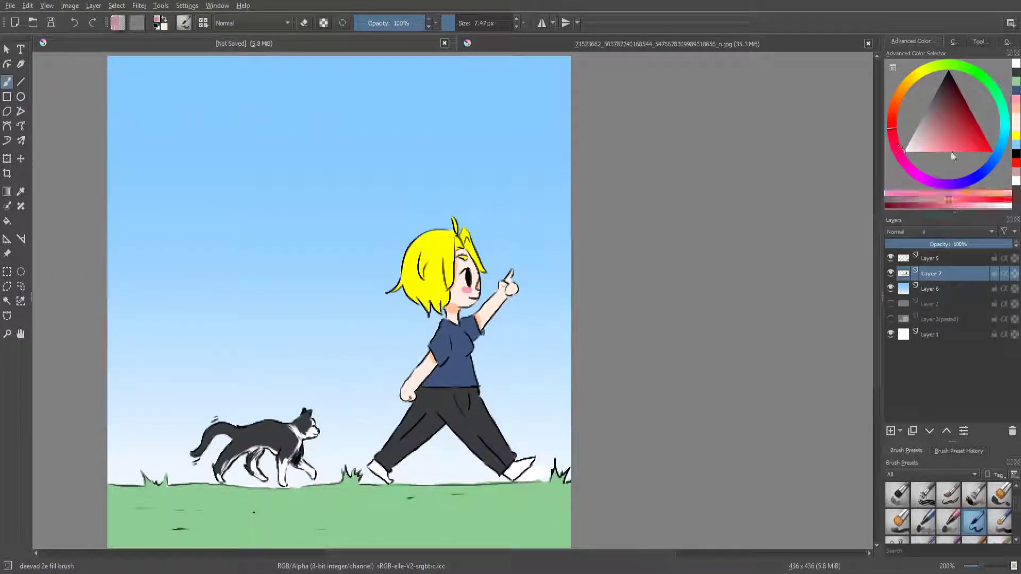
pyautogui.click(949, 151)
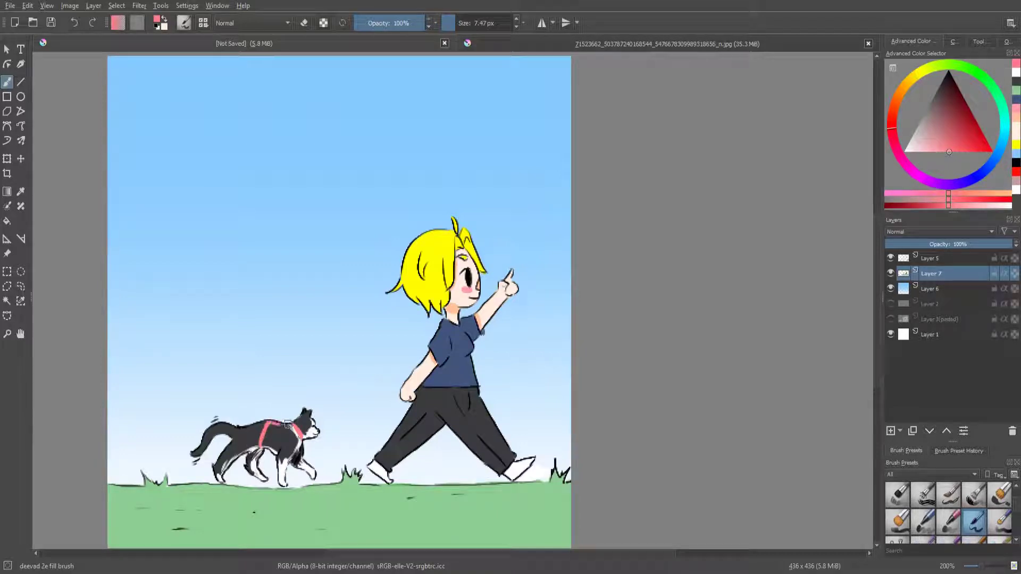
pyautogui.moveTo(268, 422); pyautogui.dragTo(287, 425)
# Step: Zoom onto the girl and cat, set white as the painting colour and add a new layer for hair highlights
pyautogui.press('1')
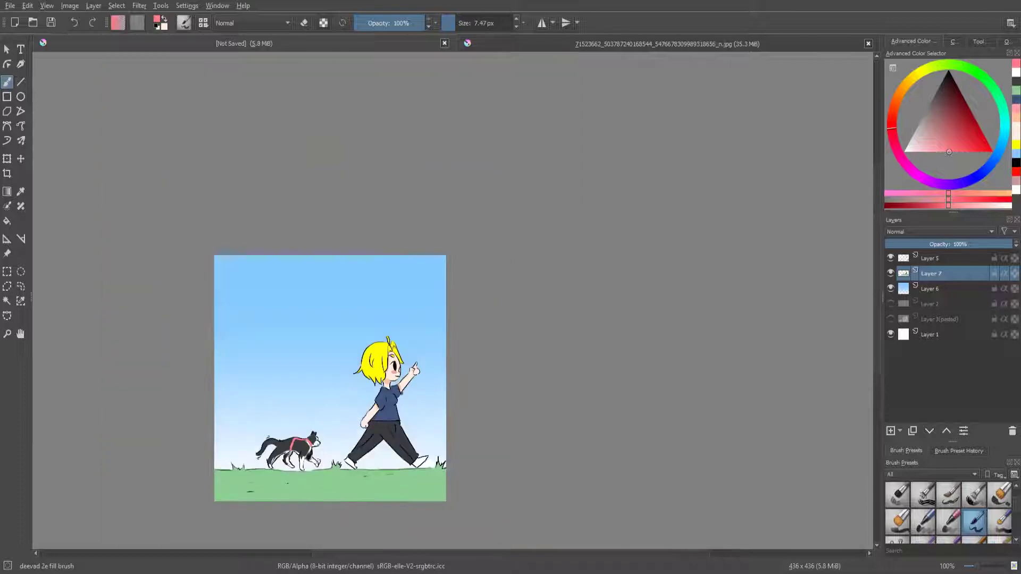
pyautogui.scroll(3, 398, 450)
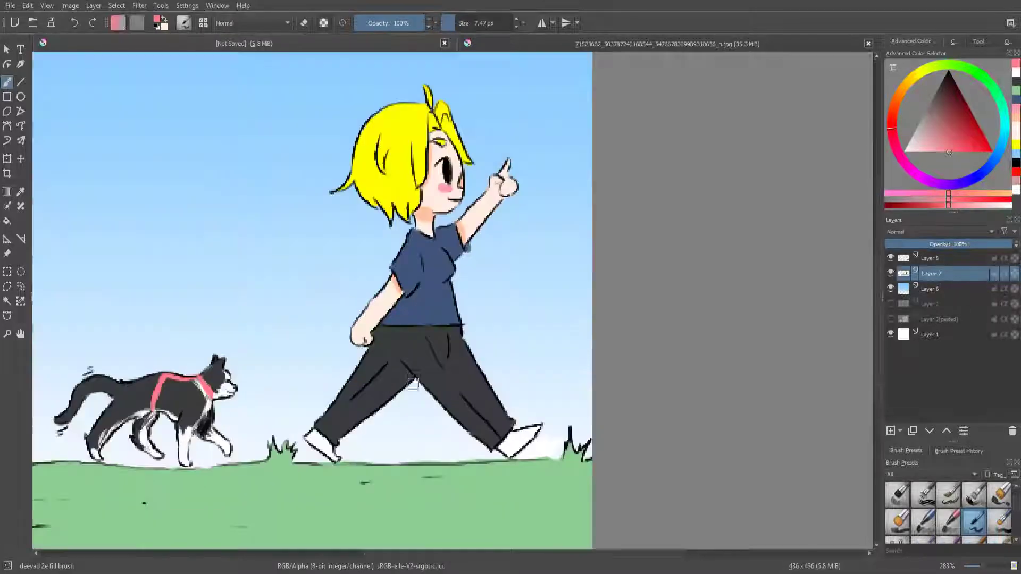
pyautogui.moveTo(398, 450)
pyautogui.mouseDown()
pyautogui.moveTo(565, 437)
pyautogui.moveTo(560, 426)
pyautogui.mouseUp()
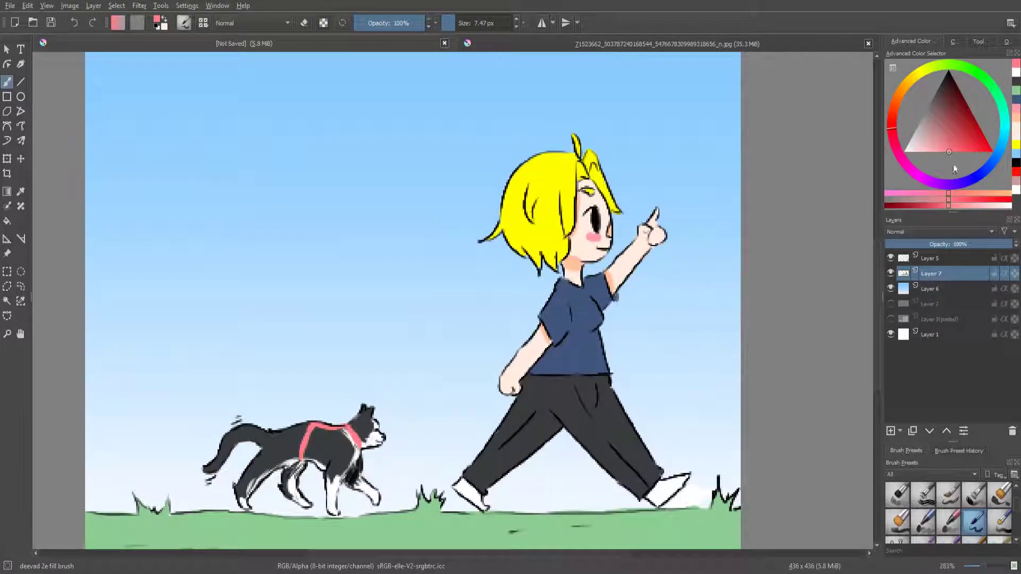
pyautogui.press('d')
pyautogui.press('x')
pyautogui.press('Insert')
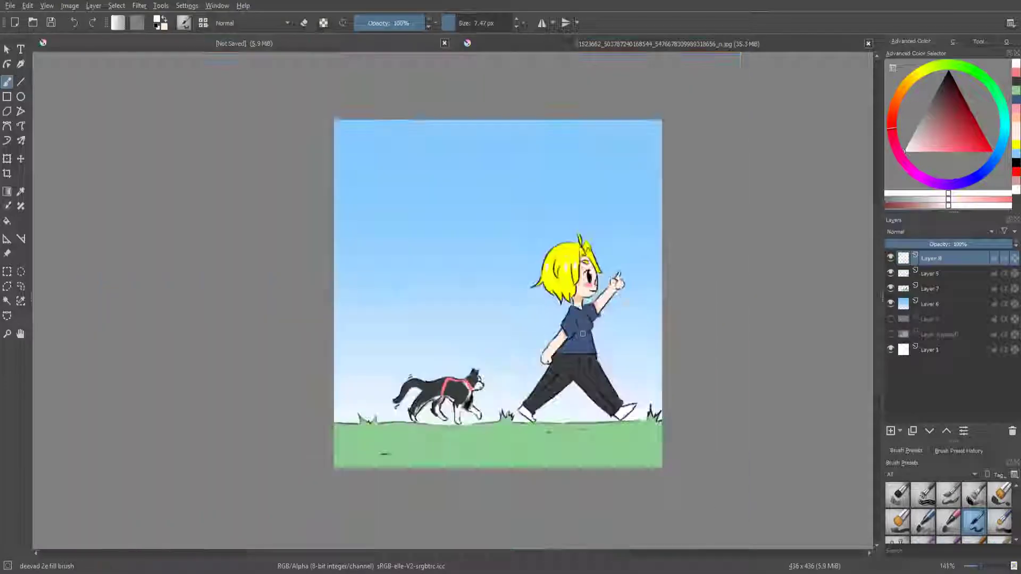
pyautogui.scroll(-2, 602, 368)
# Step: Add a cloud layer above sky Layer 6 and paint white clouds at the top-left and right of the sky
pyautogui.click(931, 303)
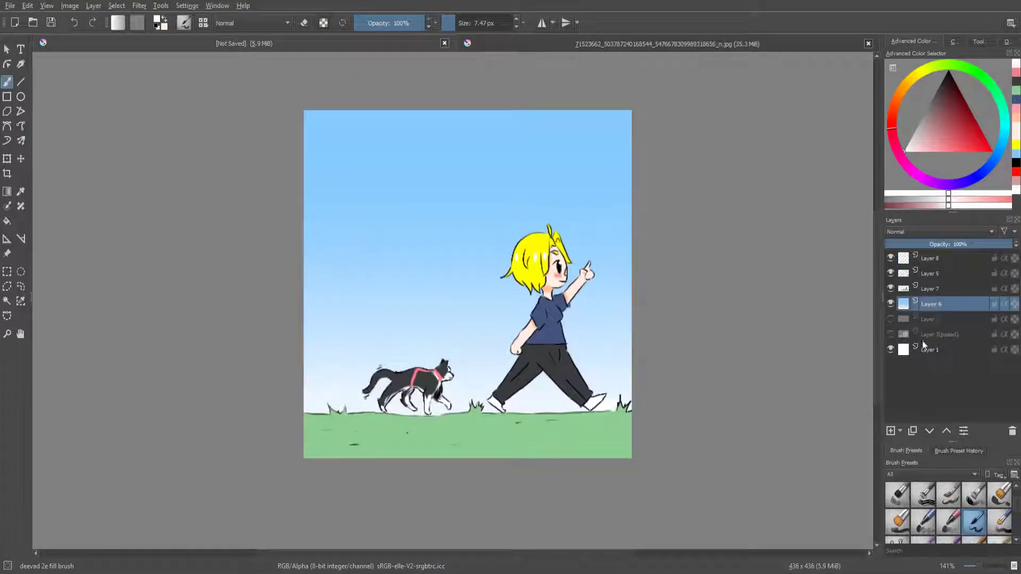
pyautogui.press('Insert')
pyautogui.moveTo(304, 148)
pyautogui.mouseDown()
pyautogui.moveTo(400, 195)
pyautogui.moveTo(305, 202)
pyautogui.moveTo(325, 154)
pyautogui.moveTo(319, 191)
pyautogui.moveTo(324, 175)
pyautogui.moveTo(387, 189)
pyautogui.mouseUp()
pyautogui.press(']')
pyautogui.press(']')
pyautogui.press(']')
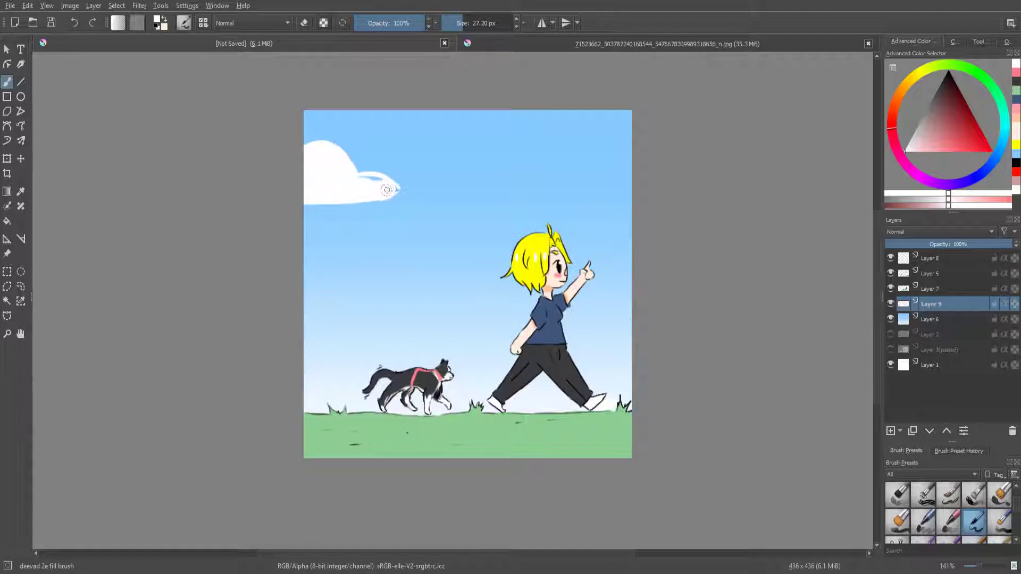
pyautogui.moveTo(588, 205)
pyautogui.mouseDown()
pyautogui.moveTo(547, 228)
pyautogui.moveTo(627, 213)
pyautogui.mouseUp()
pyautogui.moveTo(414, 246)
pyautogui.mouseDown()
pyautogui.moveTo(436, 243)
pyautogui.moveTo(425, 248)
pyautogui.mouseUp()
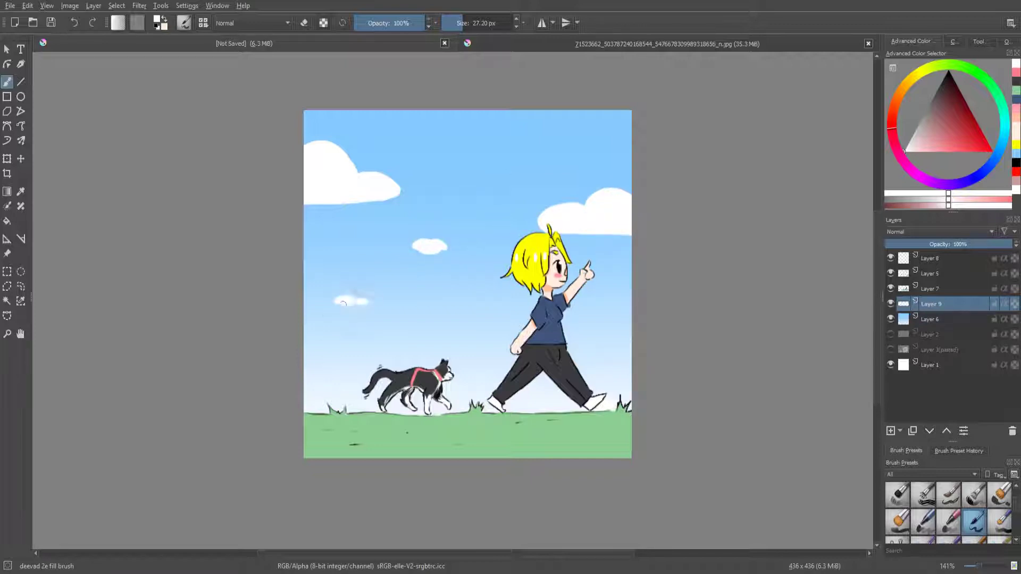
pyautogui.moveTo(464, 292); pyautogui.dragTo(500, 289)
# Step: Erase unwanted small clouds and stray streaks, repainting a small cloud with a smaller brush
pyautogui.press('e')
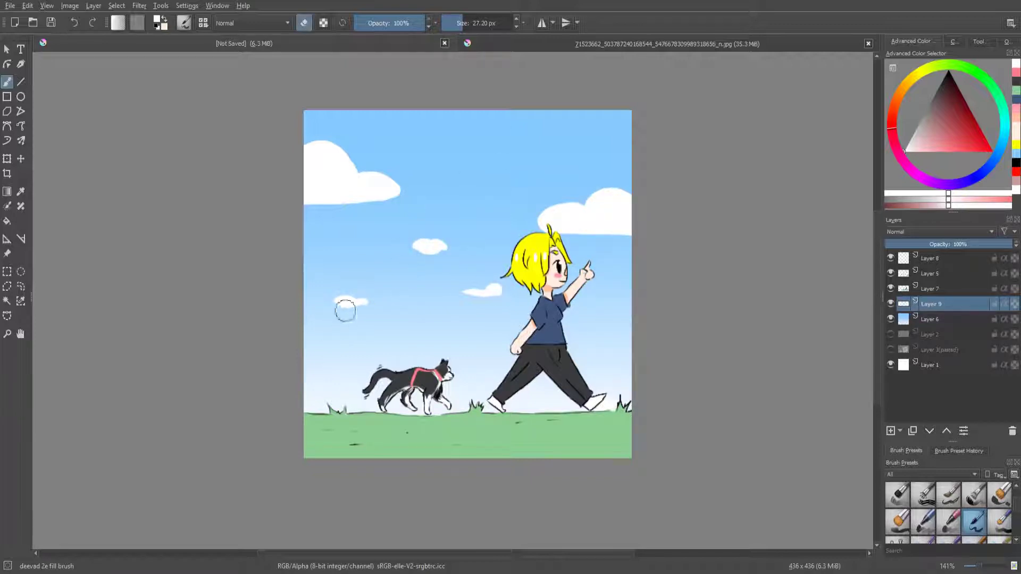
pyautogui.moveTo(345, 311); pyautogui.dragTo(500, 290)
pyautogui.press('e')
pyautogui.moveTo(457, 23); pyautogui.dragTo(451, 23)
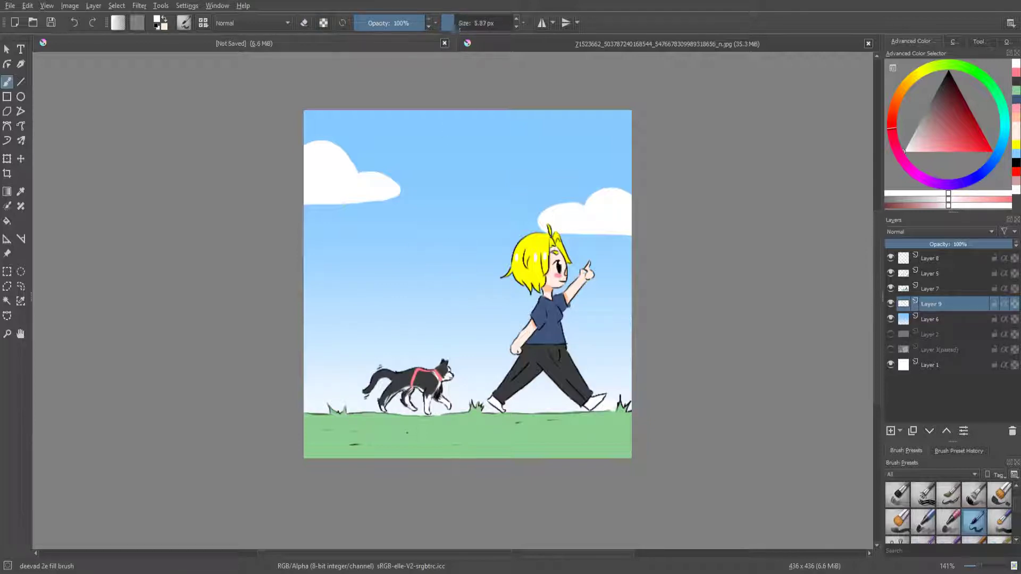
pyautogui.moveTo(396, 263)
pyautogui.mouseDown()
pyautogui.moveTo(428, 258)
pyautogui.moveTo(404, 271)
pyautogui.mouseUp()
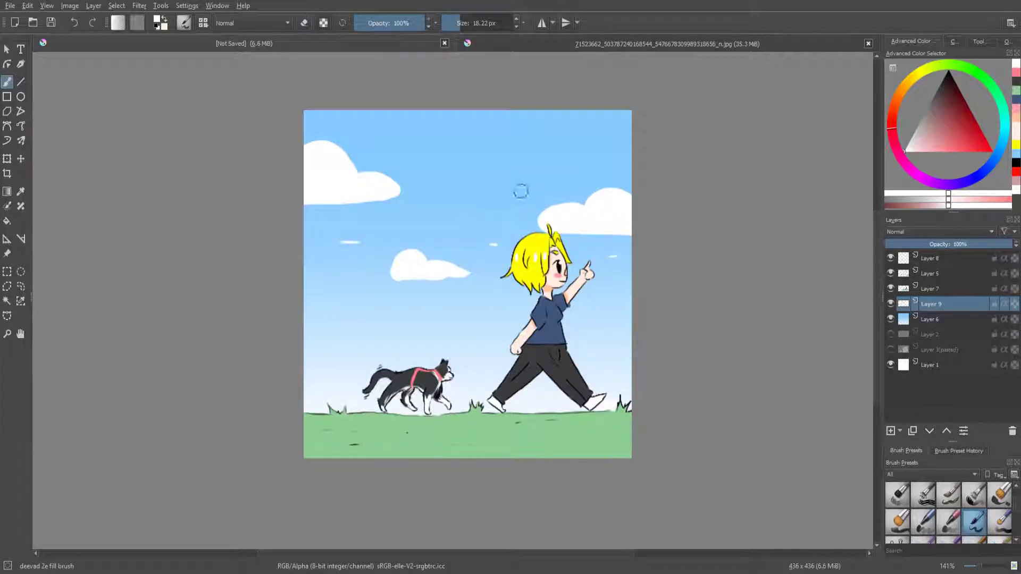
pyautogui.press('e')
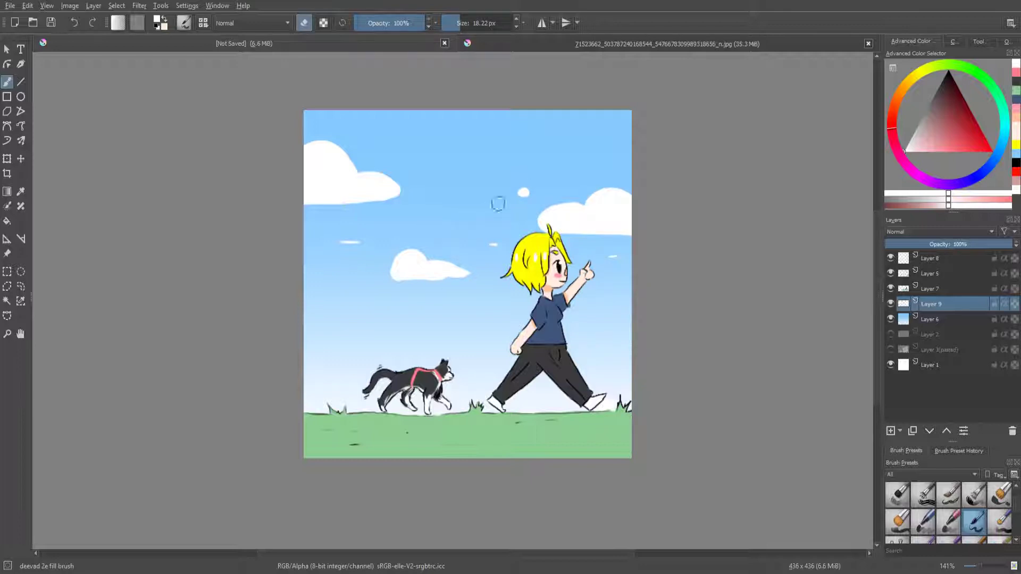
pyautogui.moveTo(332, 251); pyautogui.dragTo(471, 271)
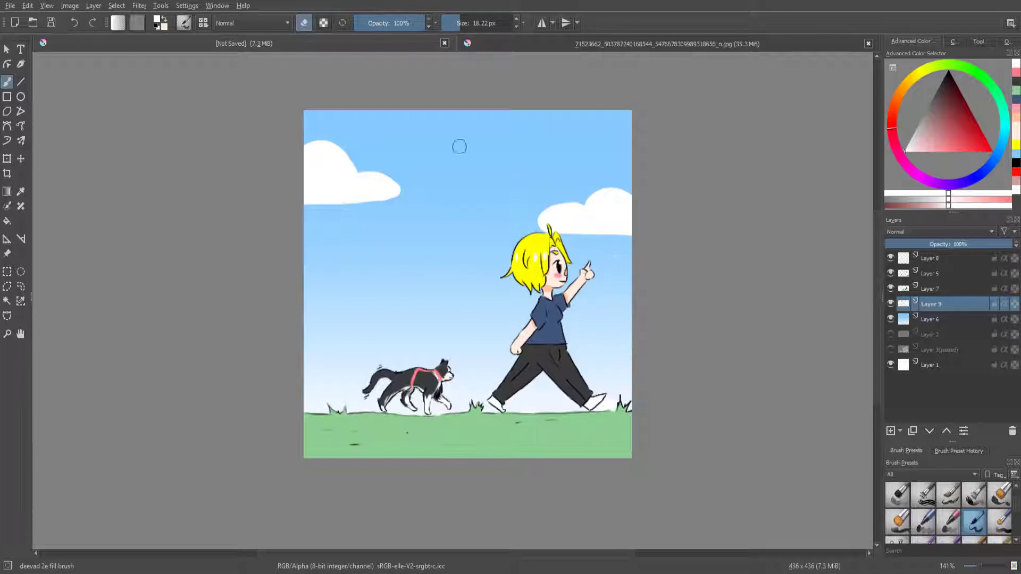
pyautogui.press('e')
# Step: With a roughly 9 px brush, paint thin cloud streaks in the sky, above the cat and right of the girl
pyautogui.click(456, 23)
pyautogui.moveTo(417, 257); pyautogui.dragTo(451, 262)
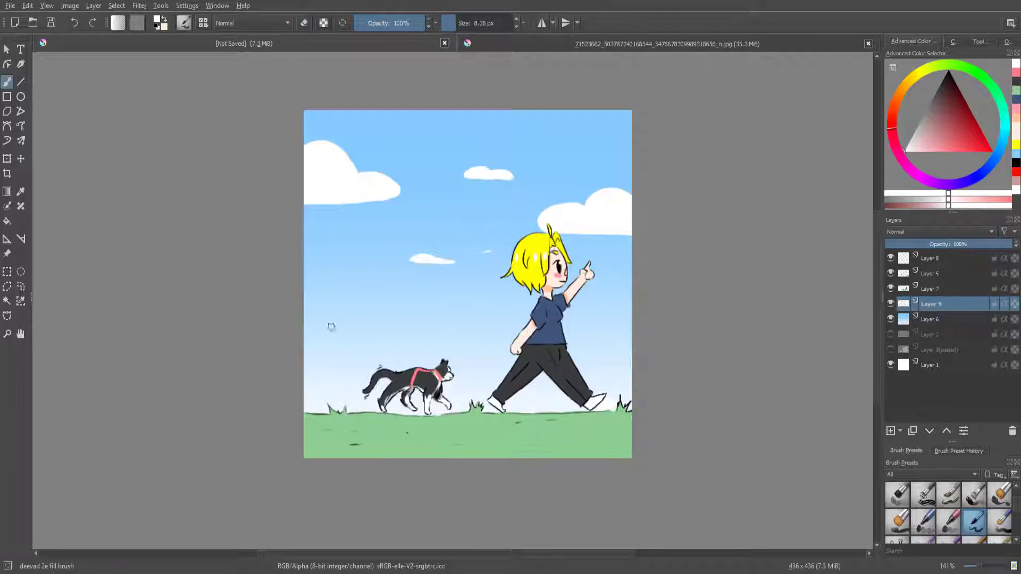
pyautogui.moveTo(341, 322)
pyautogui.mouseDown()
pyautogui.moveTo(394, 326)
pyautogui.moveTo(381, 327)
pyautogui.mouseUp()
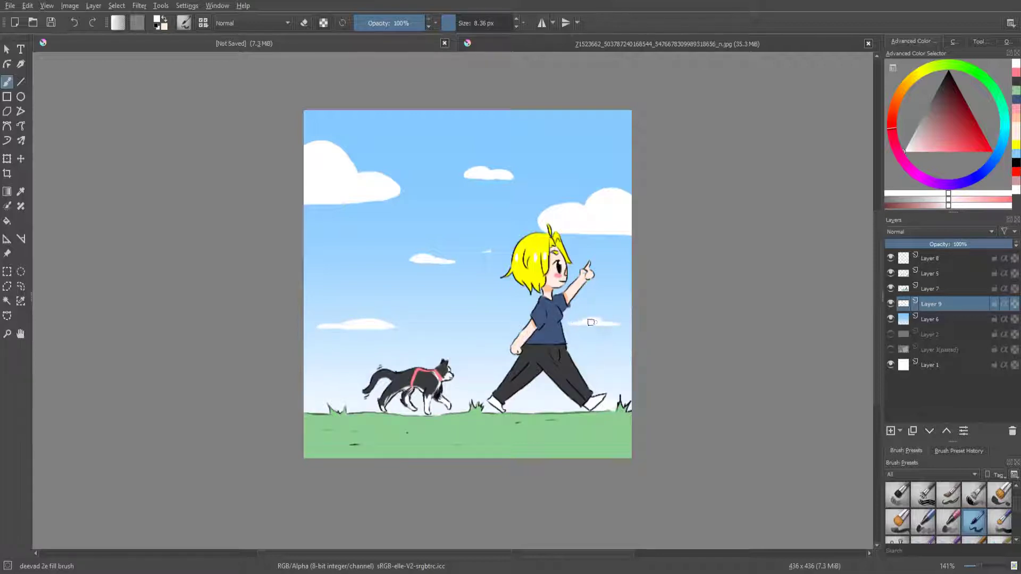
pyautogui.moveTo(485, 250); pyautogui.dragTo(492, 250)
pyautogui.scroll(-3, 526, 313)
pyautogui.scroll(2, 494, 319)
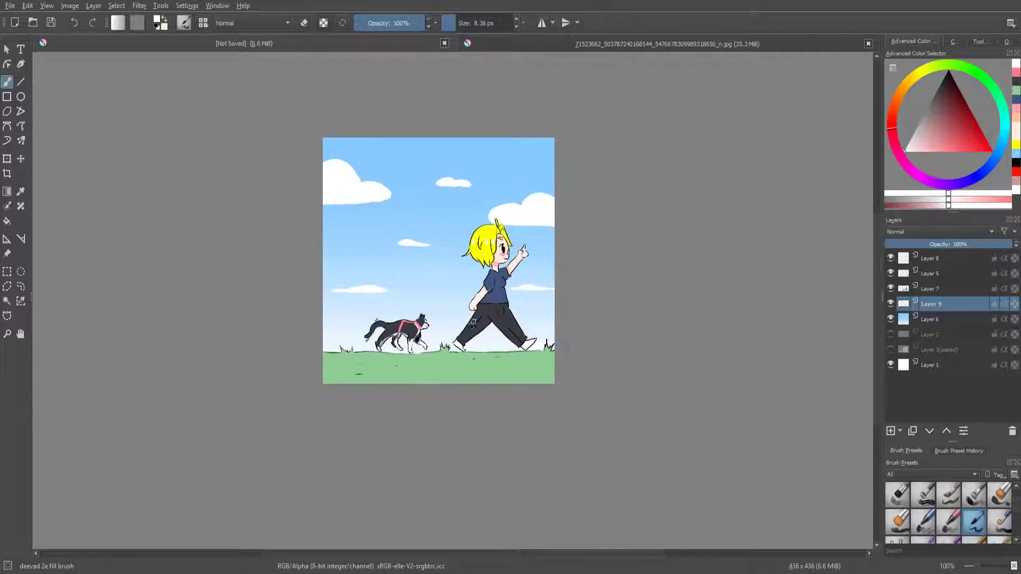
# Step: Select Layer 5 in black with a fine inking pen and test strokes on the grass, then undo them
pyautogui.press('d')
pyautogui.click(929, 273)
pyautogui.click(890, 273)
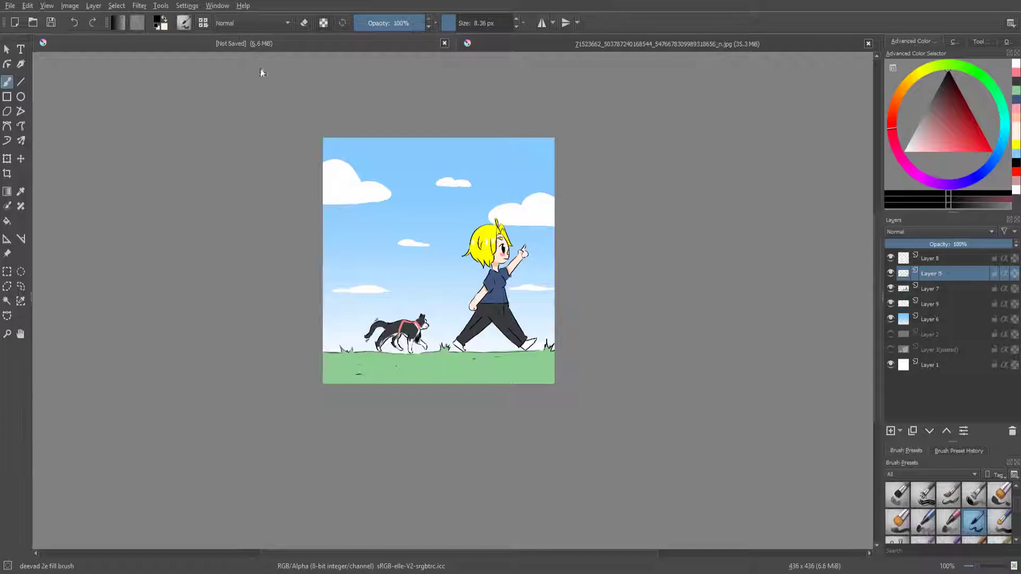
pyautogui.press('/')
pyautogui.scroll(4, 553, 367)
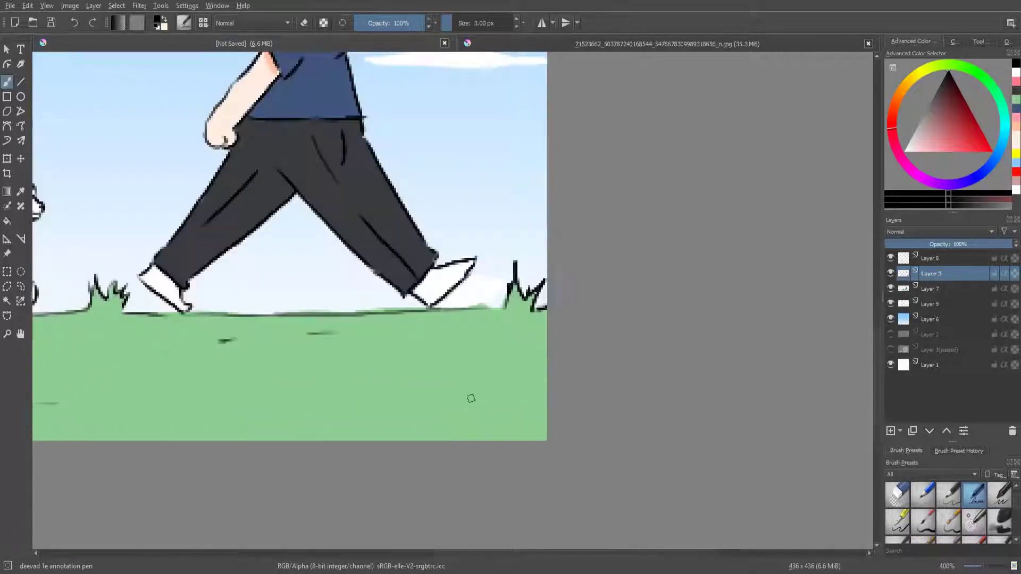
pyautogui.moveTo(481, 378); pyautogui.dragTo(474, 434)
pyautogui.moveTo(540, 375); pyautogui.dragTo(529, 439)
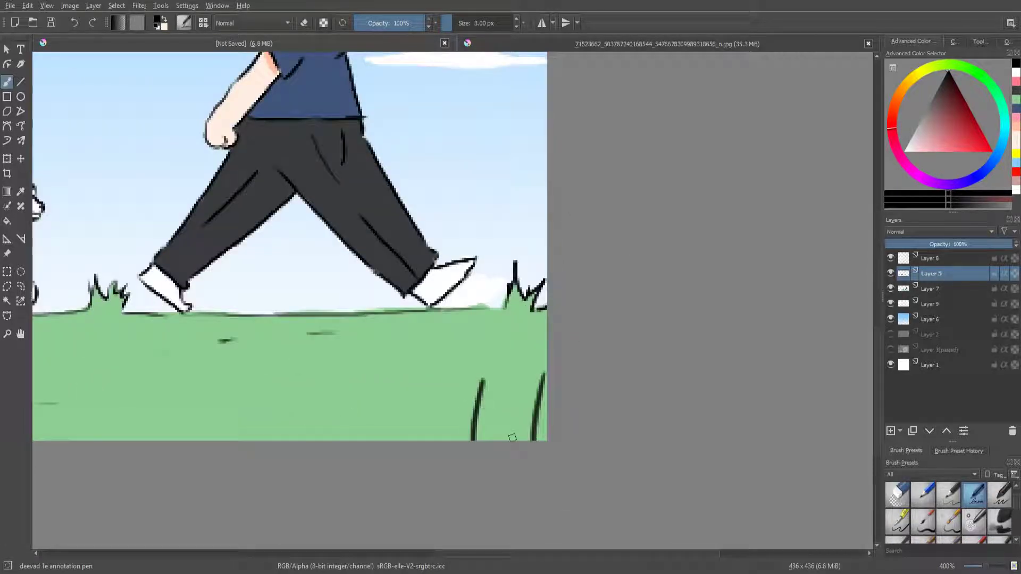
pyautogui.hotkey('ctrl', 'z')
pyautogui.hotkey('ctrl', 'z')
# Step: With a thinner pen, draw a frame and handwrite the signature in the lower-right corner
pyautogui.moveTo(451, 24); pyautogui.dragTo(446, 27)
pyautogui.moveTo(478, 358); pyautogui.dragTo(464, 440)
pyautogui.moveTo(537, 338); pyautogui.dragTo(538, 441)
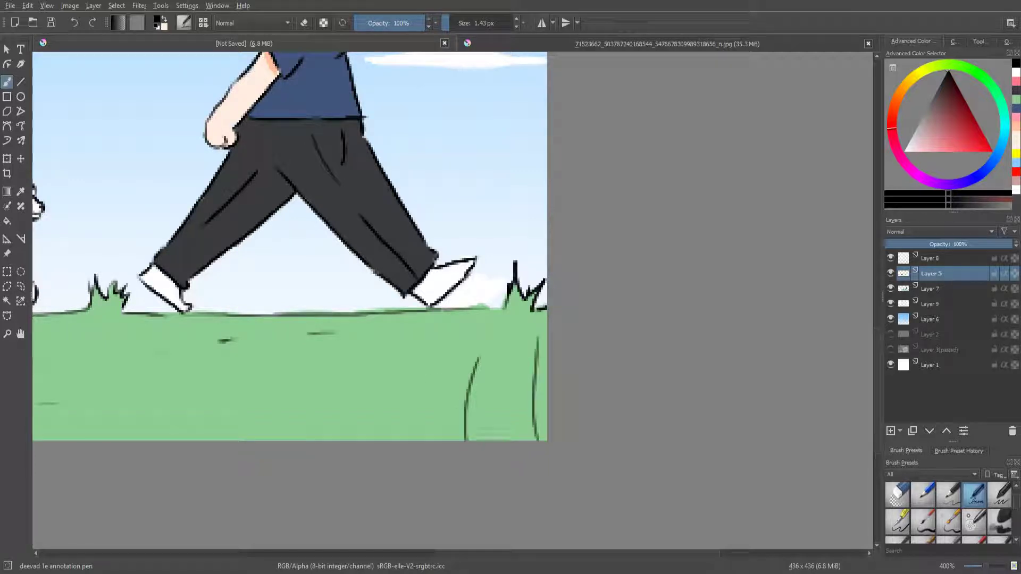
pyautogui.moveTo(425, 393); pyautogui.dragTo(546, 367)
pyautogui.moveTo(464, 440); pyautogui.dragTo(547, 421)
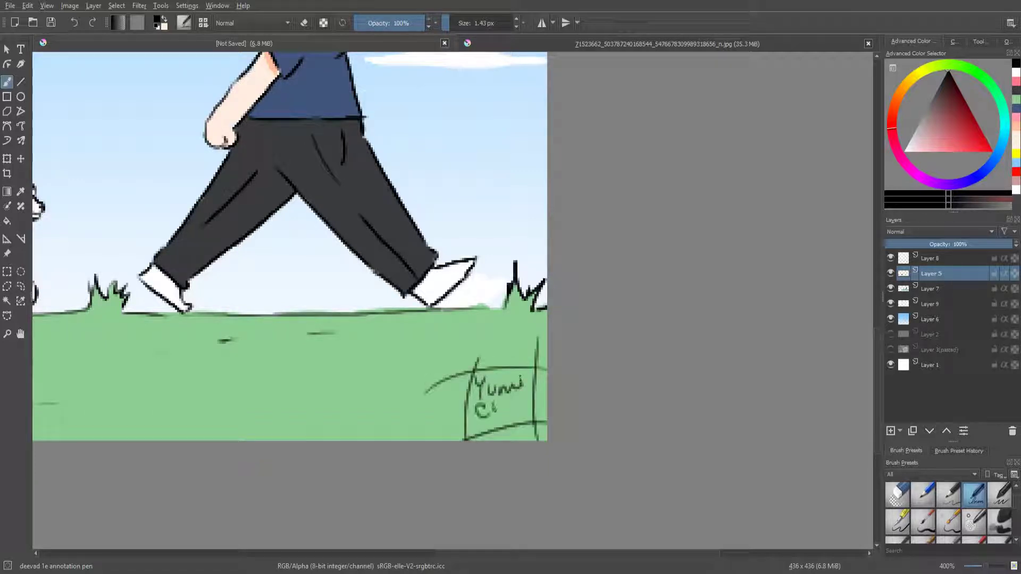
pyautogui.scroll(-4, 290, 244)
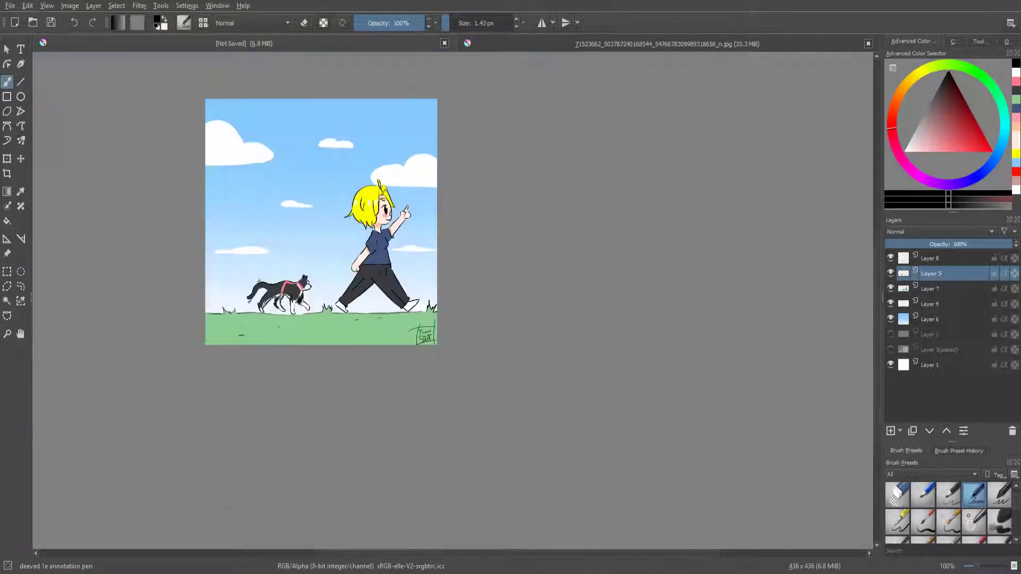
# Step: Add the studio-name and 2019 watermark text above the cat and fade its layer to 24% opacity
pyautogui.click(21, 48)
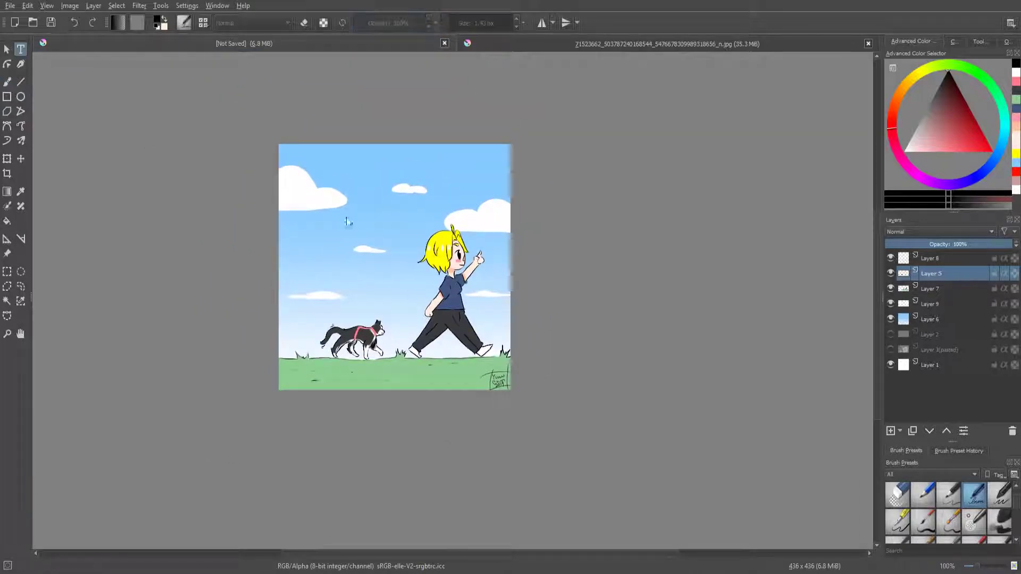
pyautogui.click(978, 258)
pyautogui.click(436, 259)
pyautogui.write('Yumichan Studios 2019')
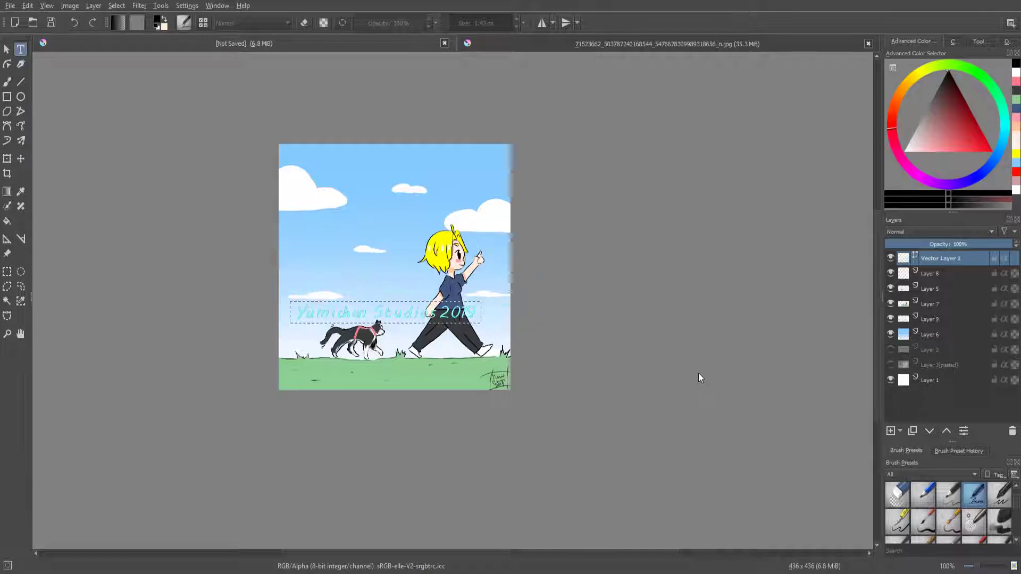
pyautogui.press('t')
pyautogui.moveTo(335, 314); pyautogui.dragTo(360, 282)
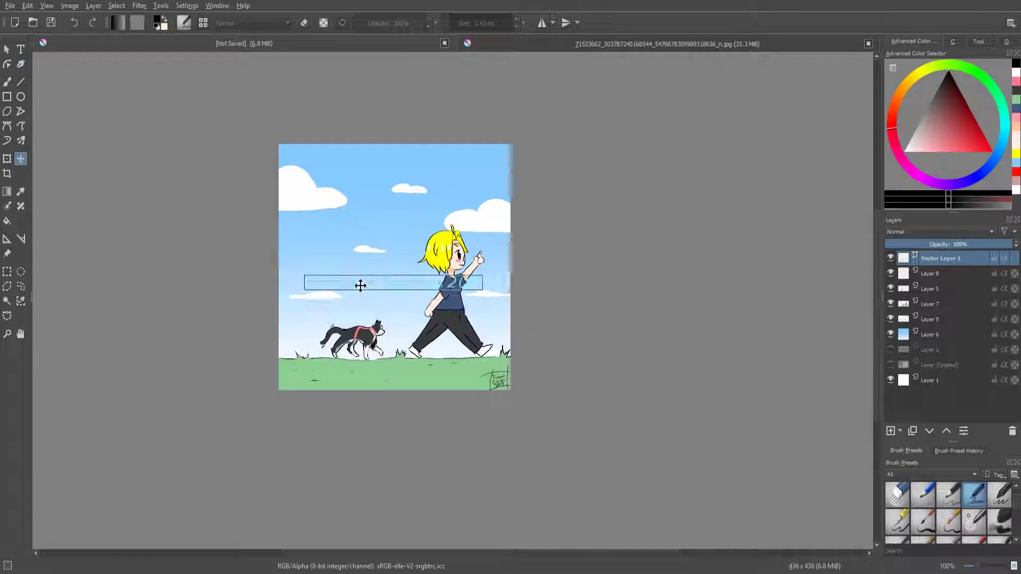
pyautogui.click(915, 244)
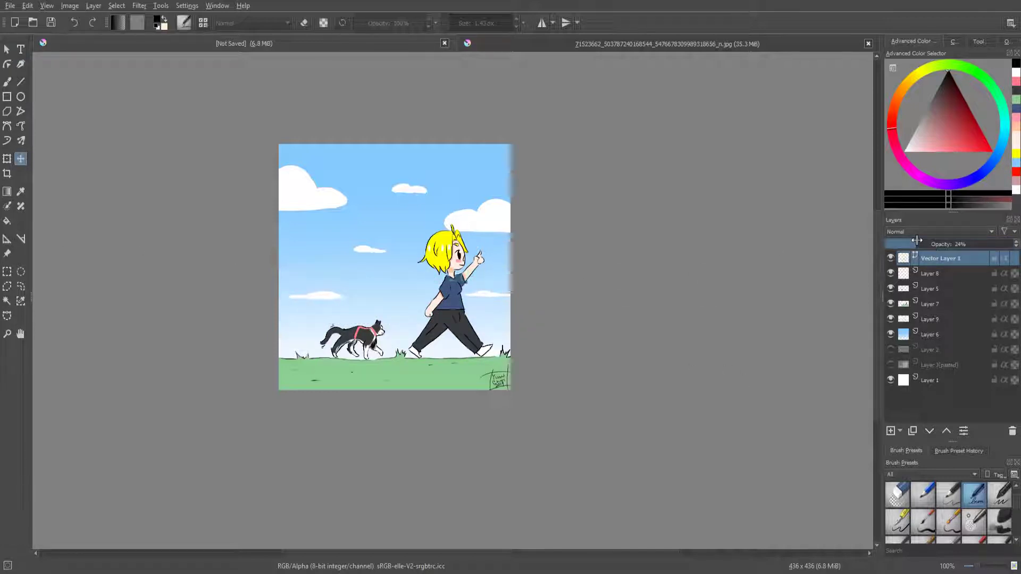